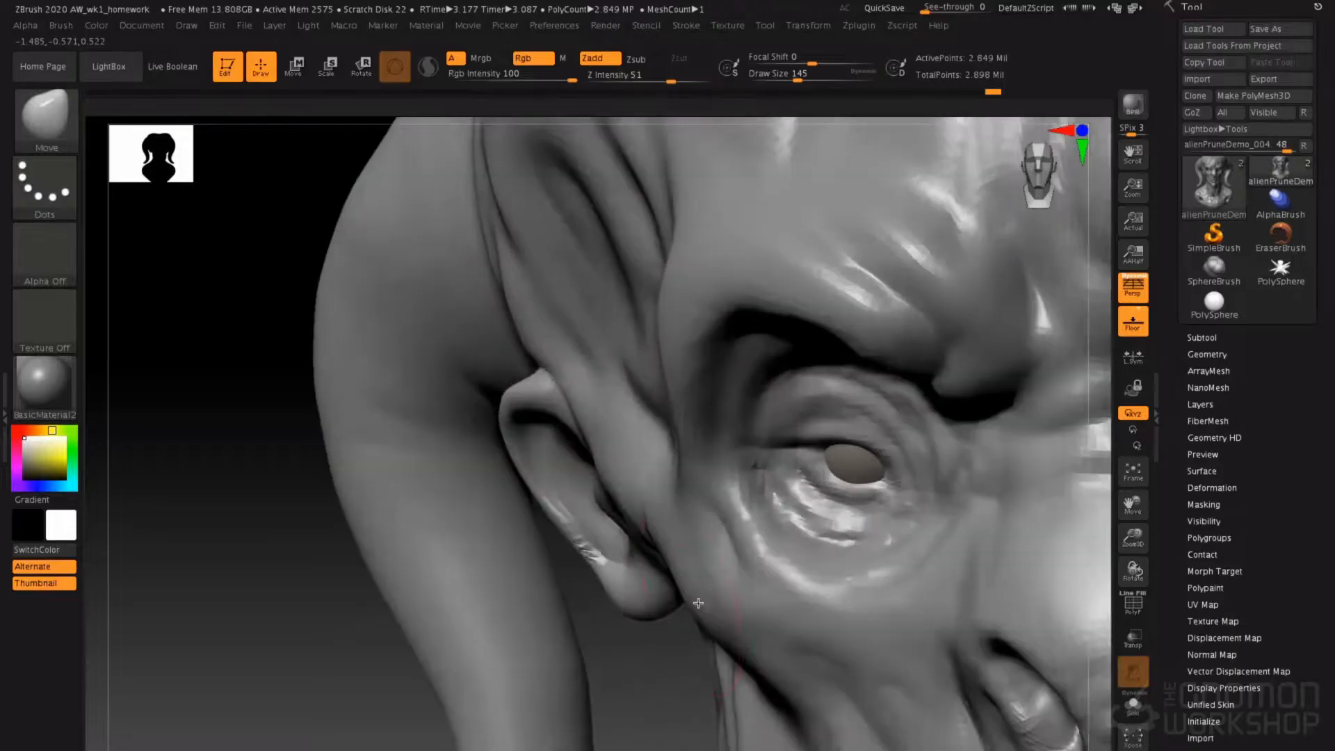
- Set the Move brush's draw size to 112 for adjusting the area around the eye and brow
alt+right_drag(776, 411, 669, 351)
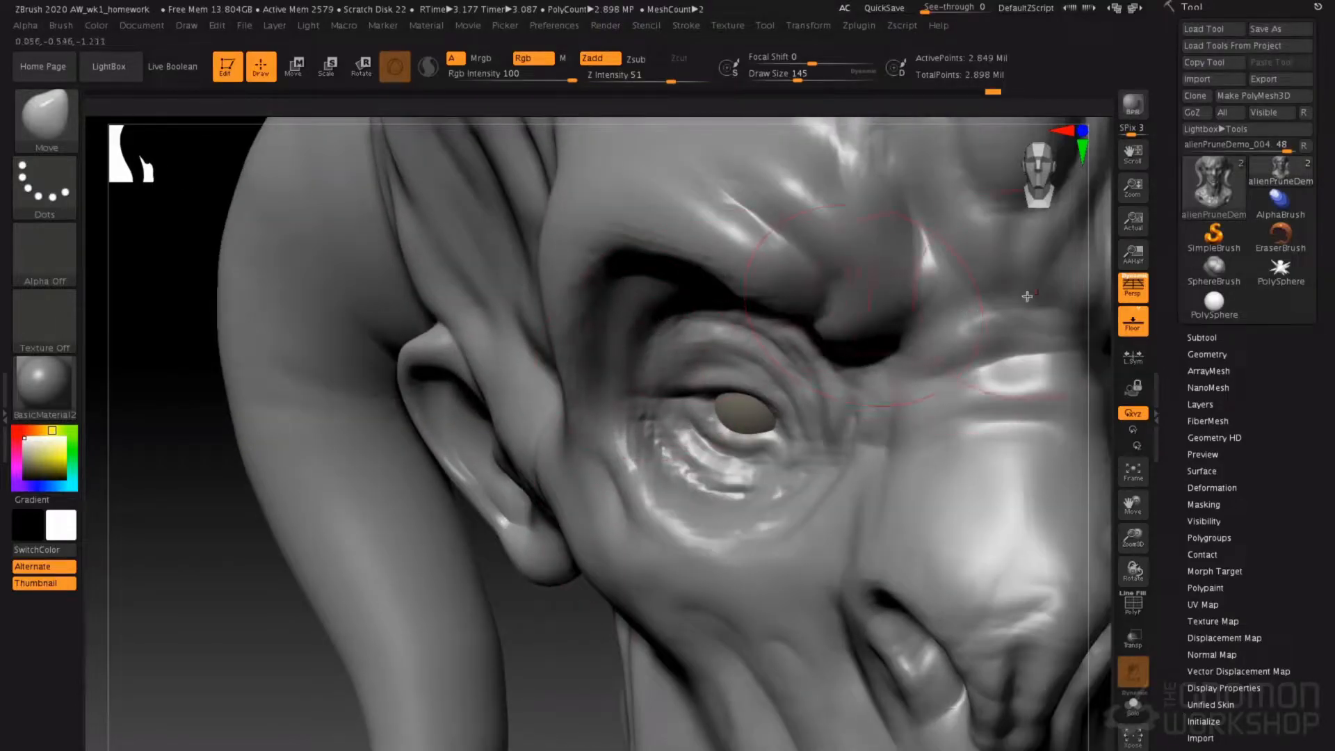
key(space)
drag(609, 222, 630, 222)
key(space)
drag(746, 268, 713, 269)
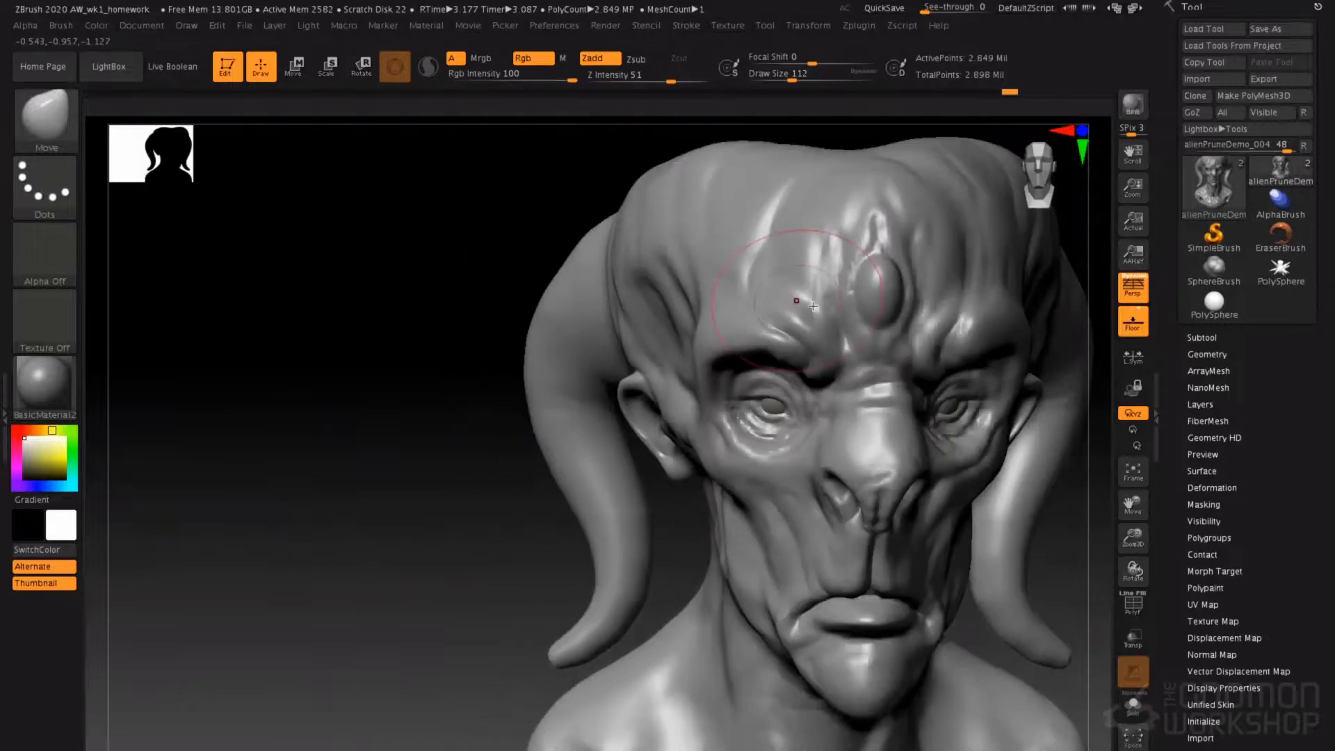
right_drag(703, 327, 629, 466)
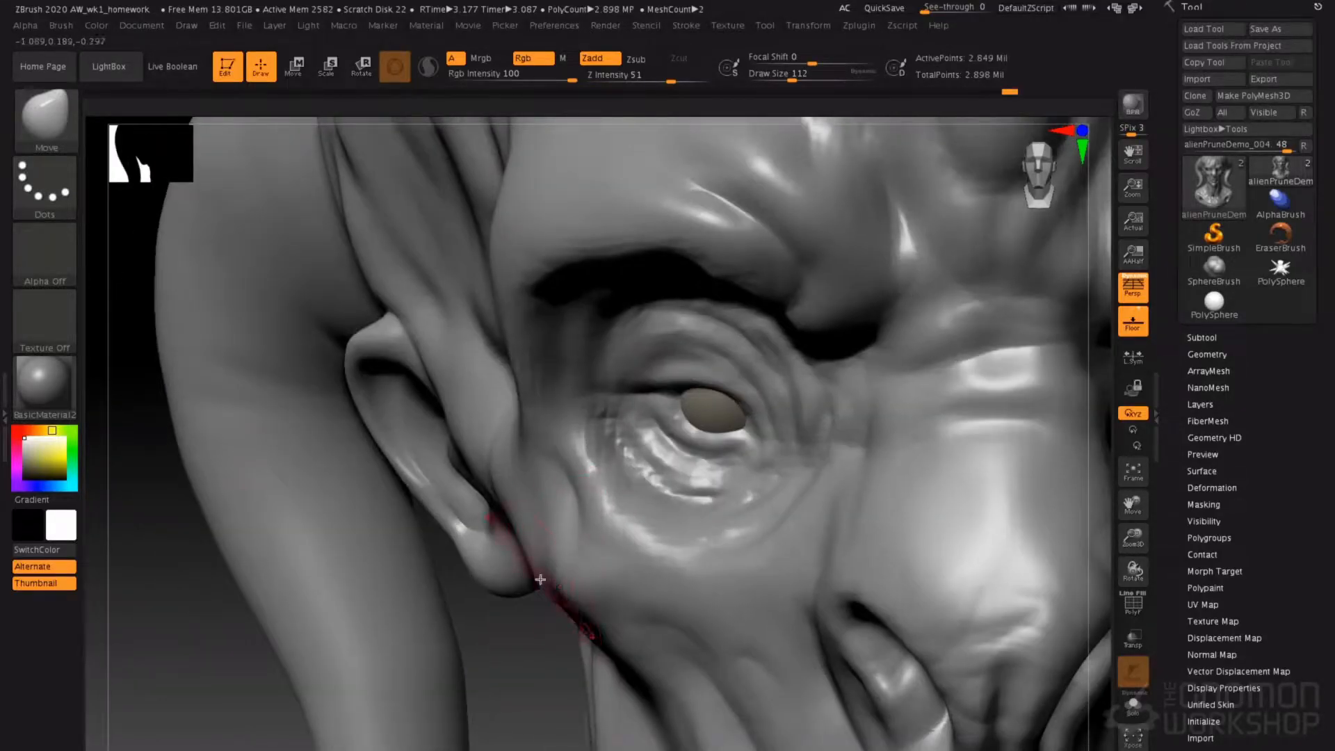
- Switch the bust down to its lowest subdivision level and adjust the Move brush's draw size
key(shift+d)
key(shift+d)
key(shift+d)
key(shift+d)
key(space)
mouse_move(549, 503)
mouse_down()
mouse_move(571, 503)
mouse_move(565, 532)
mouse_up()
right_drag(564, 536, 668, 528)
- Reshape the side of the face from the cheek up toward the brow with several short Move strokes
drag(539, 533, 564, 511)
drag(561, 415, 587, 397)
drag(602, 353, 633, 333)
drag(662, 257, 703, 260)
mouse_move(642, 318)
ctrl+right_down()
mouse_move(664, 408)
mouse_move(612, 556)
mouse_move(559, 452)
ctrl+right_up()
mouse_move(560, 452)
mouse_down()
mouse_move(534, 457)
mouse_move(554, 464)
mouse_up()
- Set the Move brush's draw size to 140 and nudge the nose in profile view
key(space)
key(space)
mouse_move(592, 507)
mouse_down()
mouse_move(599, 528)
mouse_move(652, 553)
mouse_move(746, 550)
mouse_up()
key(space)
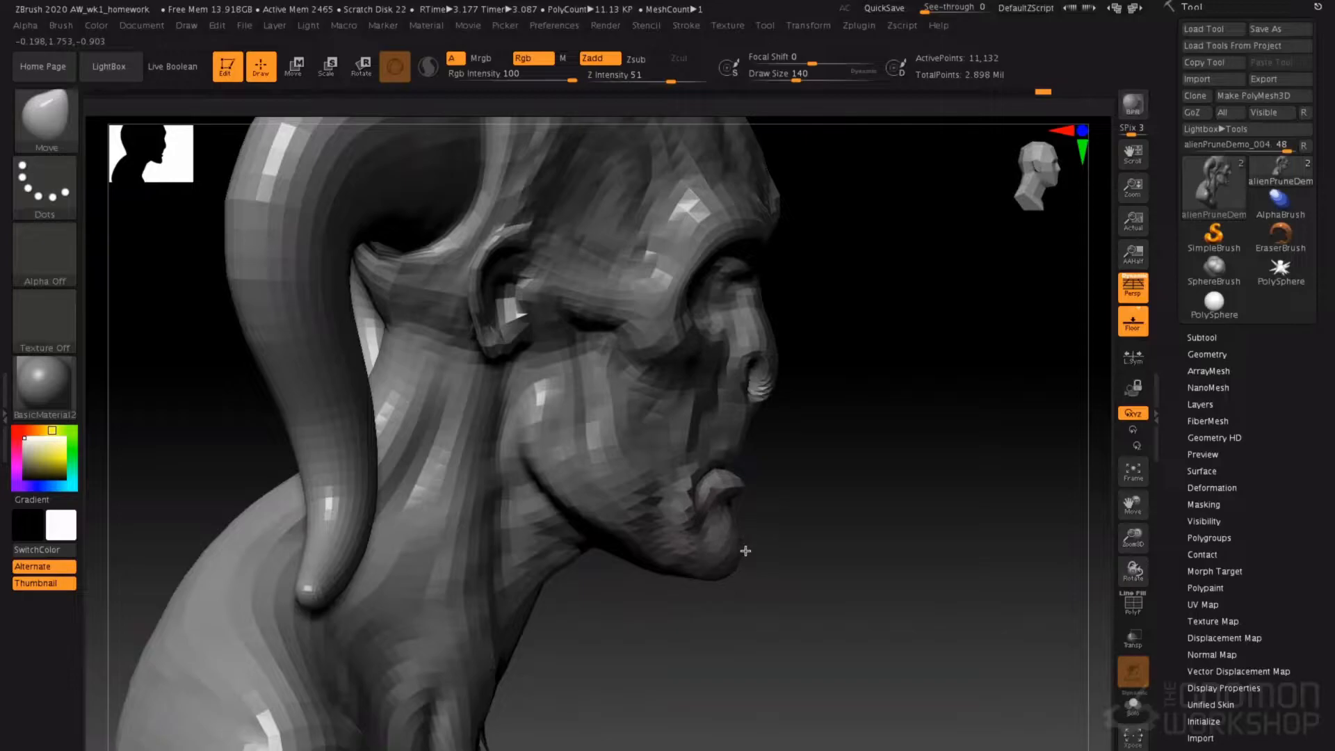
drag(746, 397, 752, 397)
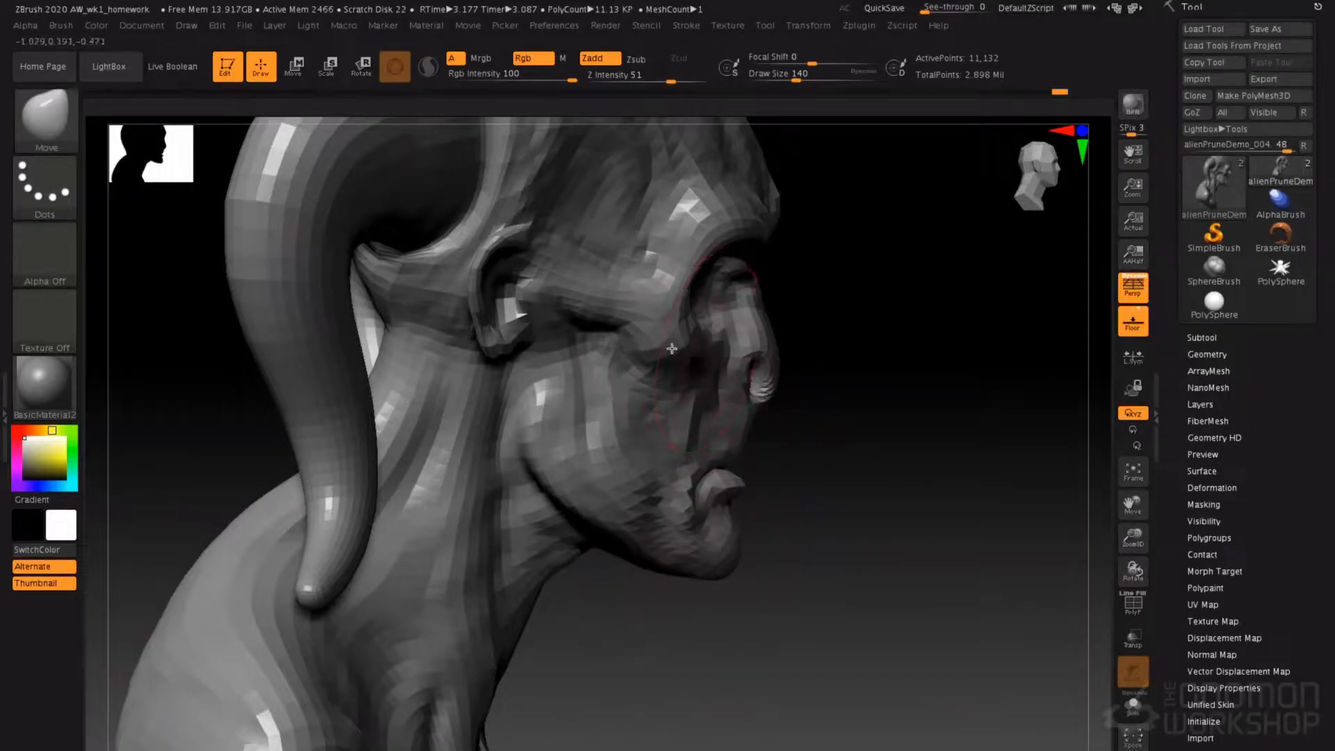
- Set the draw size to 68 and pull the upper edge of the ear upward with the Move brush
key(space)
drag(516, 309, 506, 310)
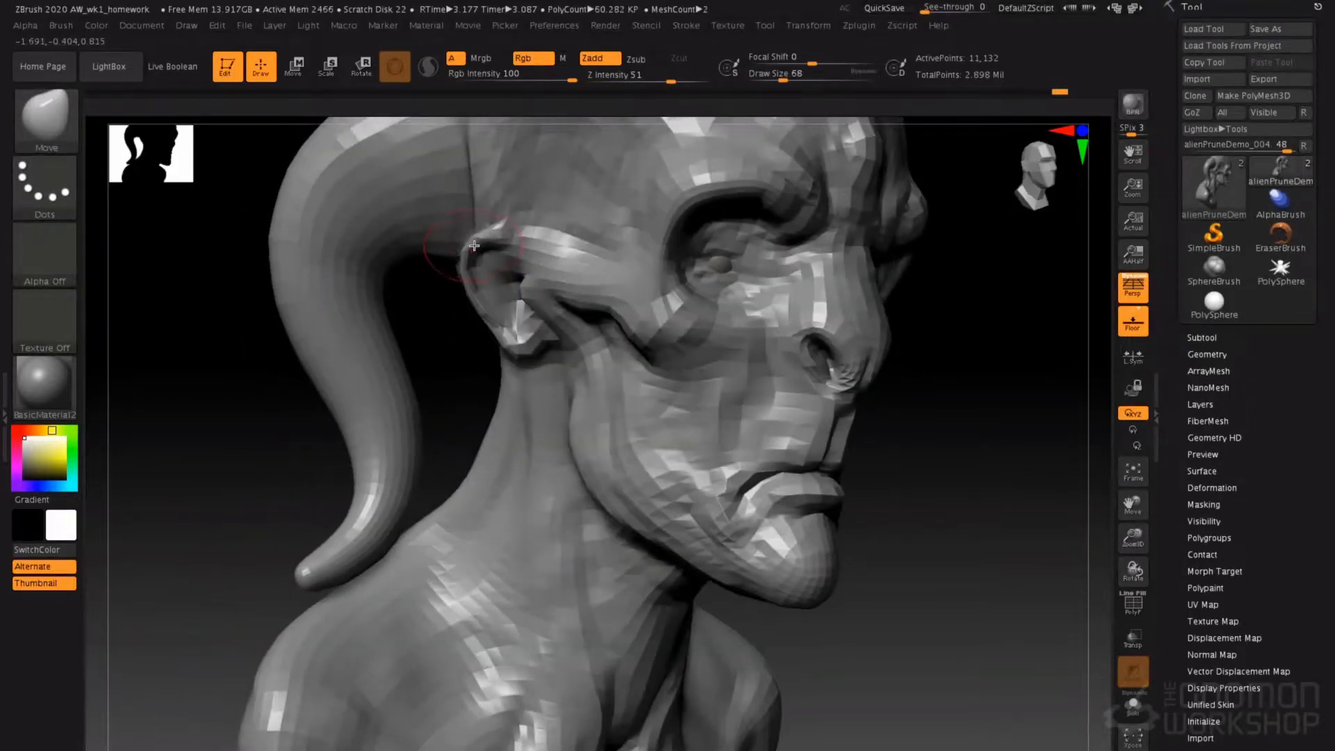
mouse_move(474, 245)
mouse_down()
mouse_move(451, 200)
mouse_move(491, 206)
mouse_up()
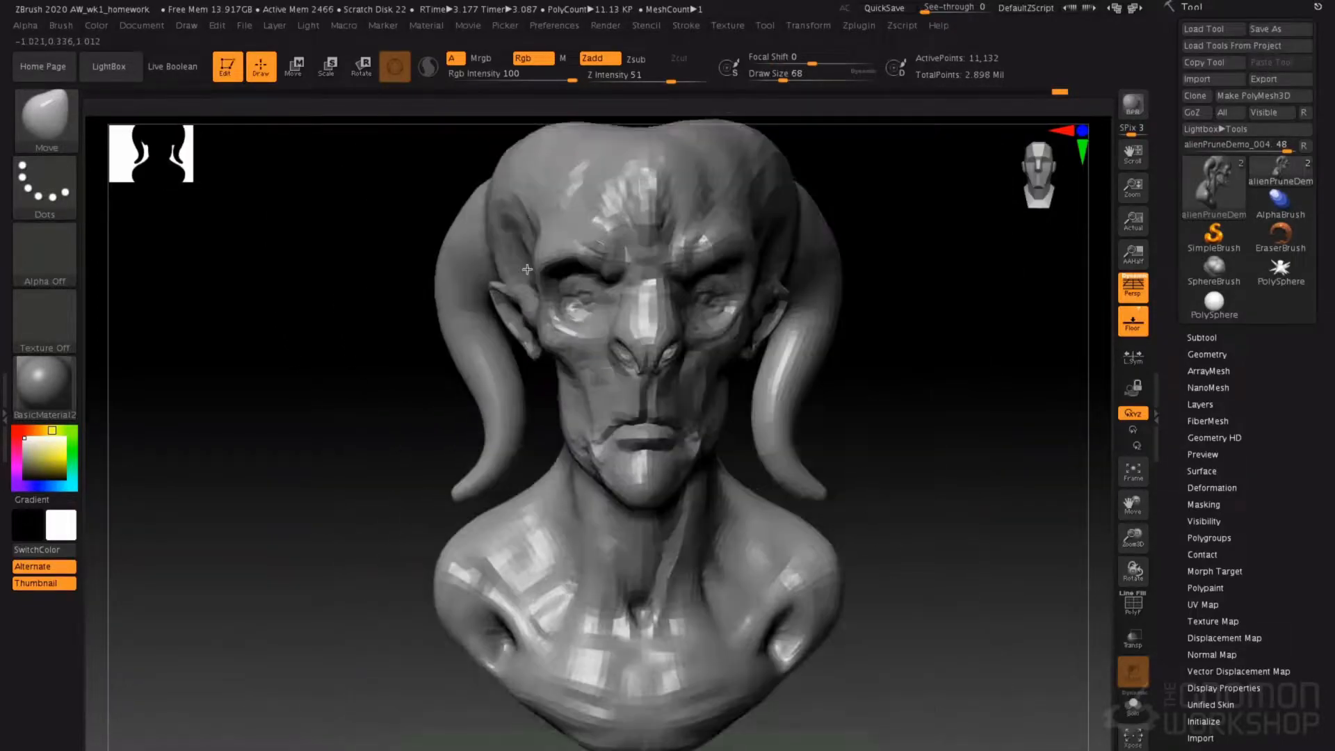
- Frame the whole bust and raise it to its highest subdivision level
key(f)
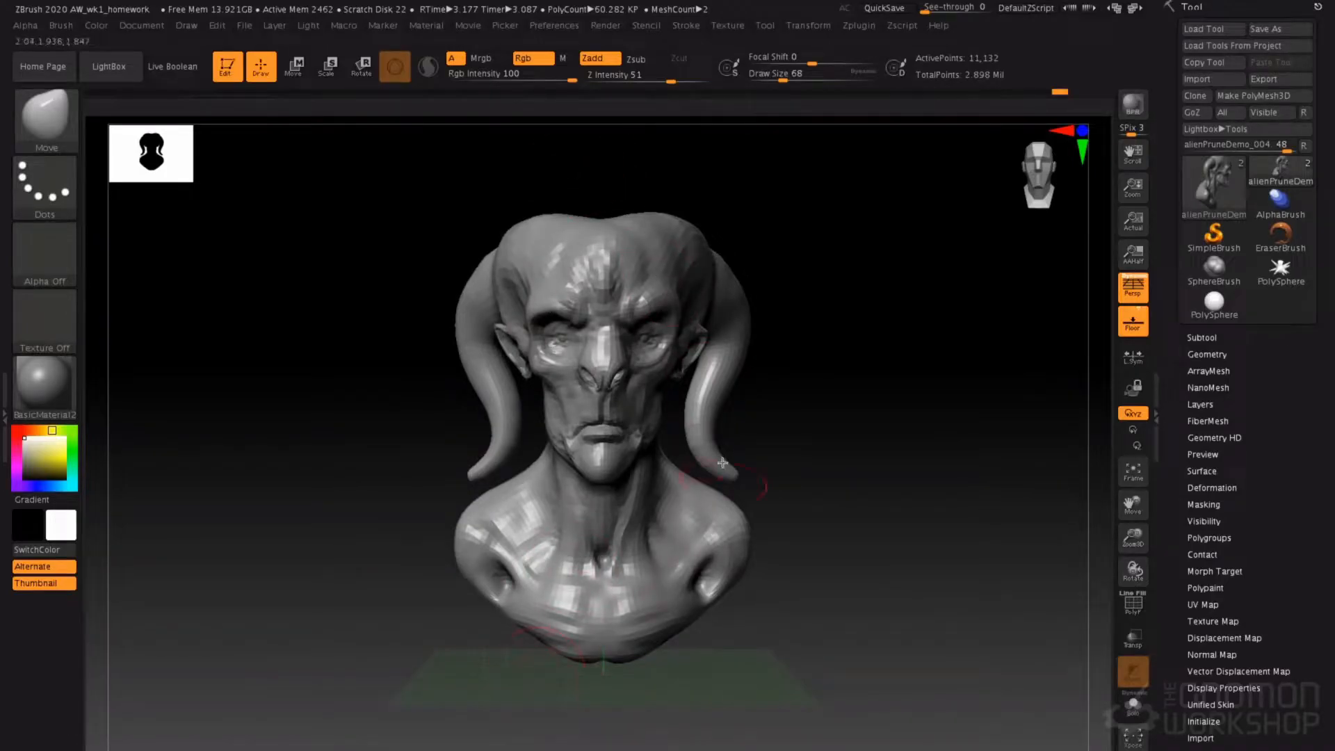
key(d)
key(d)
key(d)
key(d)
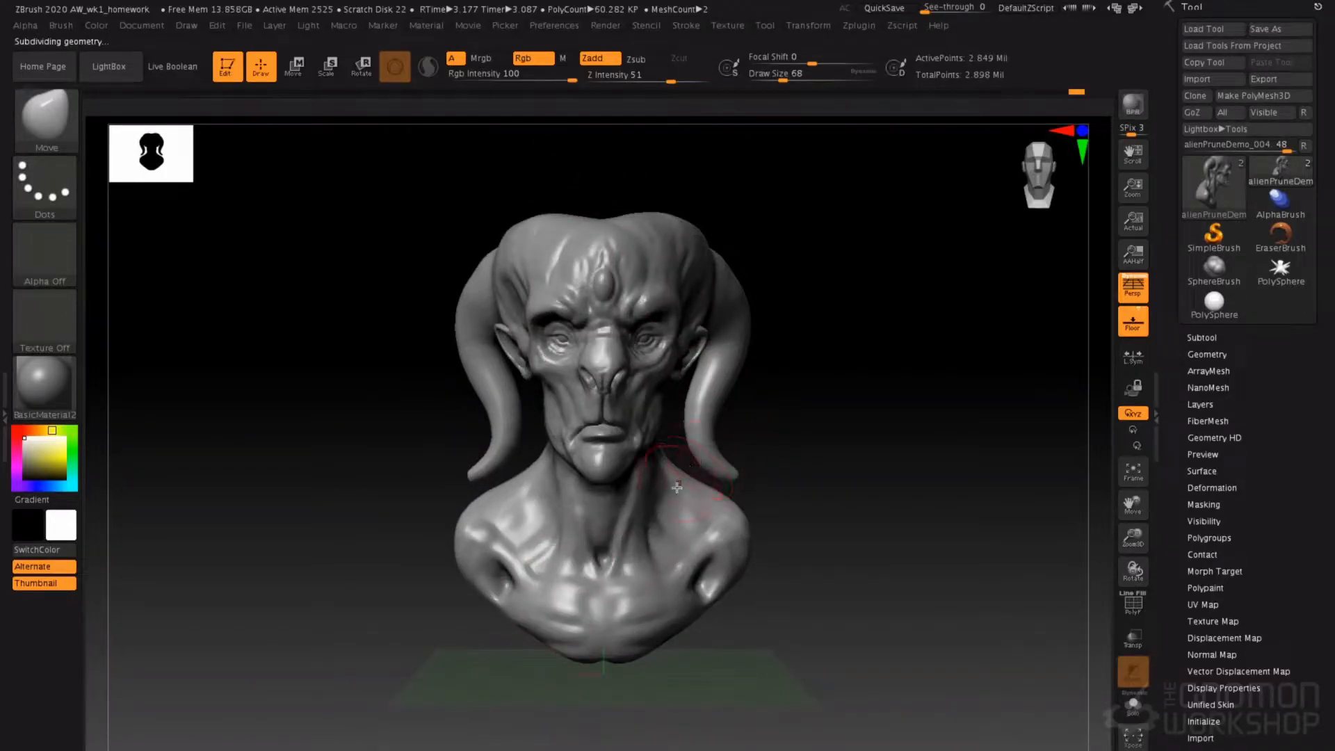
- Mask the character's right half at the lowest subdivision level and apply Smart ReSym to the bust
ctrl+right_drag(610, 382, 652, 389)
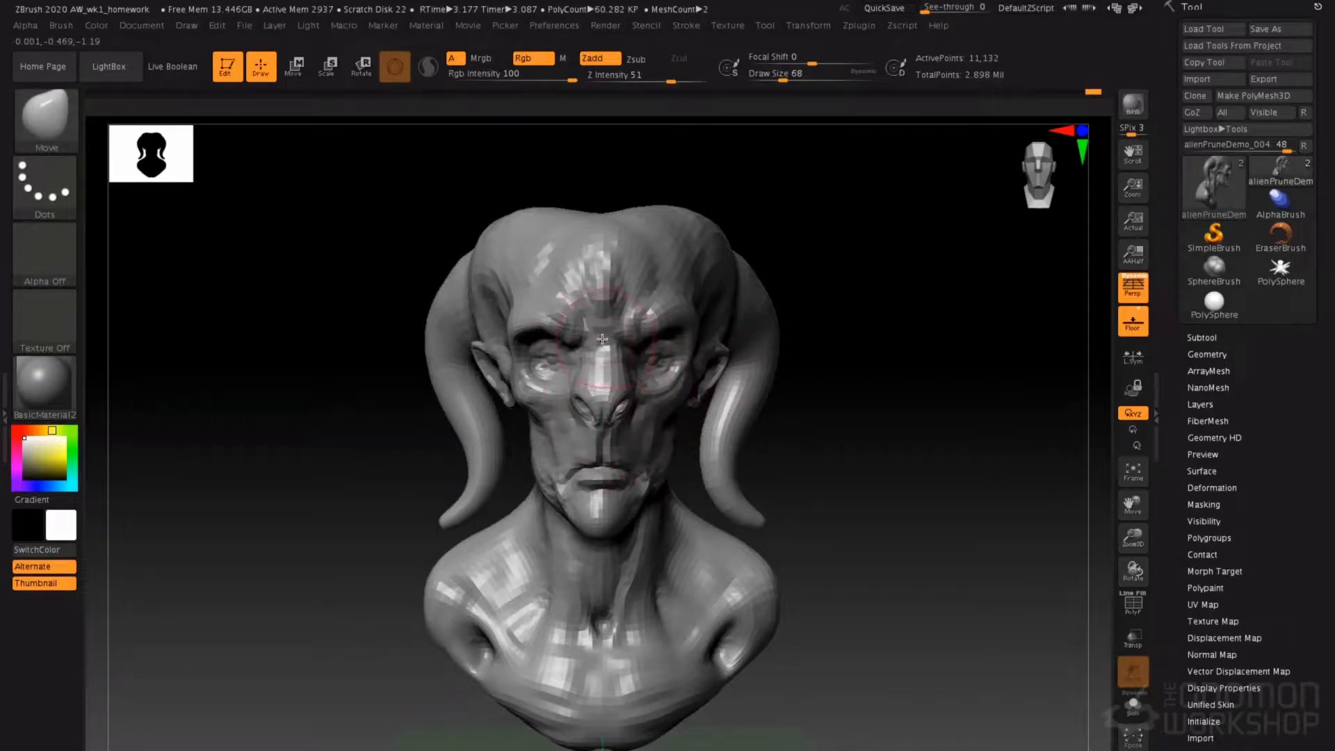
mouse_move(300, 146)
ctrl+mouse_down()
mouse_move(460, 601)
mouse_move(555, 727)
mouse_move(603, 748)
ctrl+mouse_up()
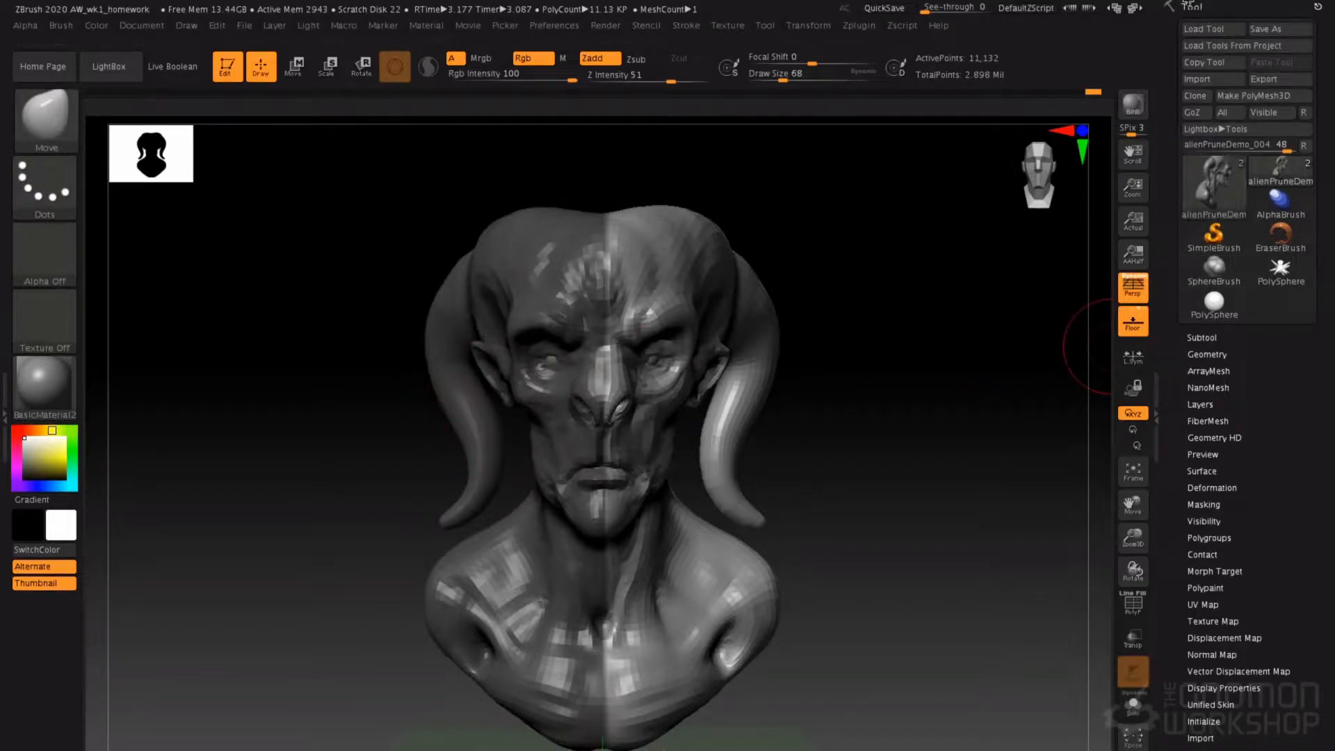
click(1212, 488)
scroll(1279, 417, down, 1)
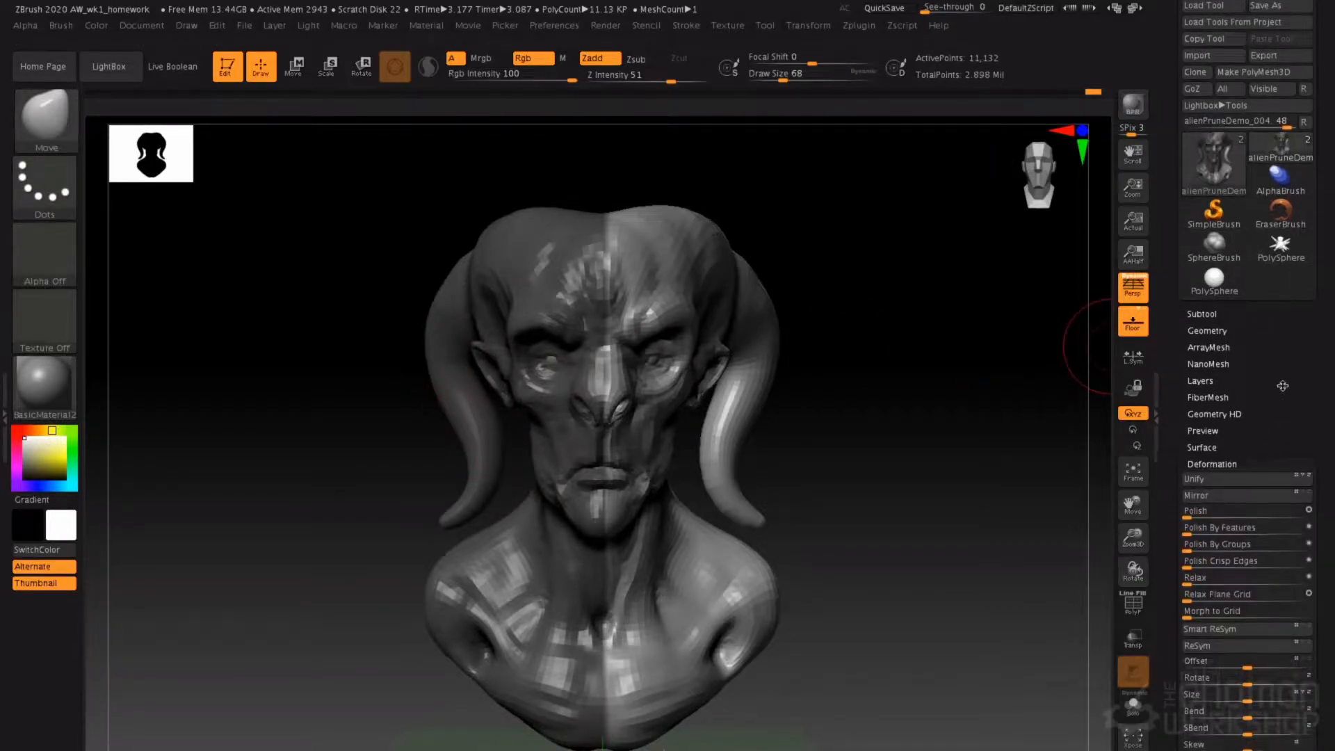
scroll(1283, 386, down, 4)
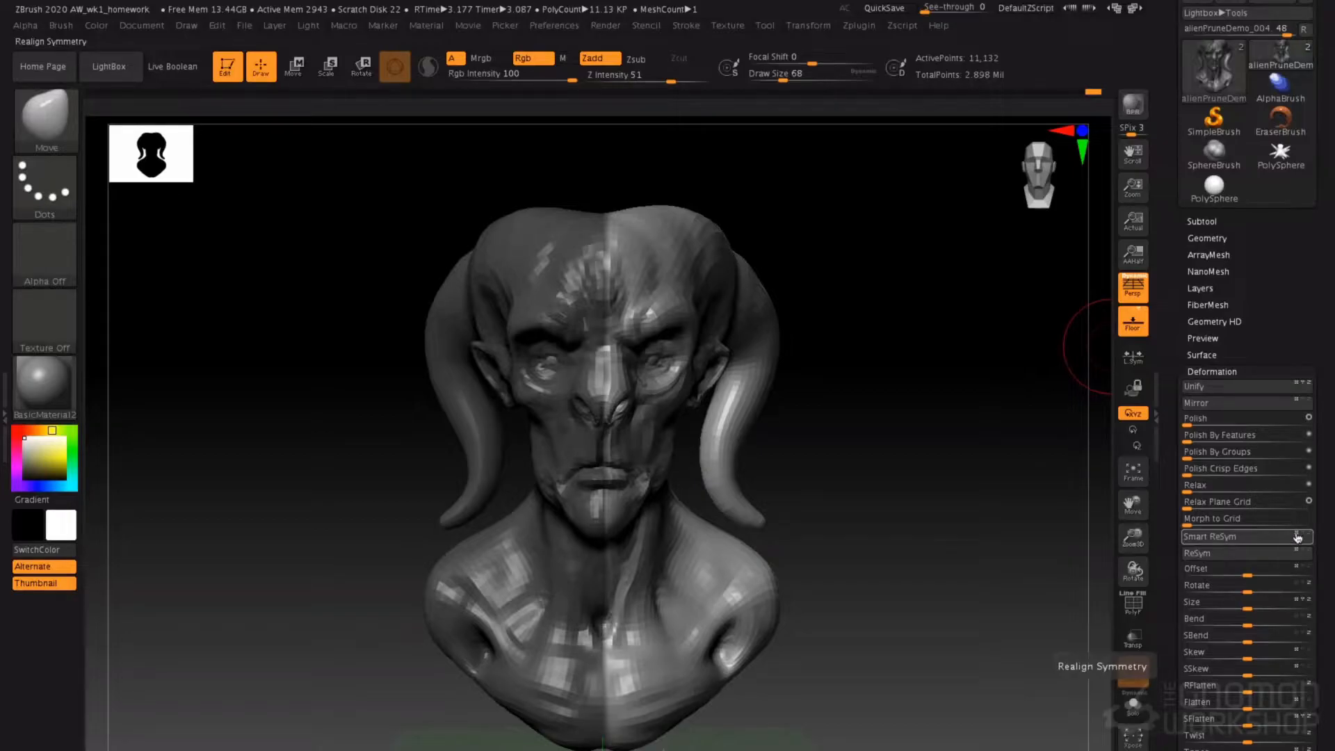
click(1210, 541)
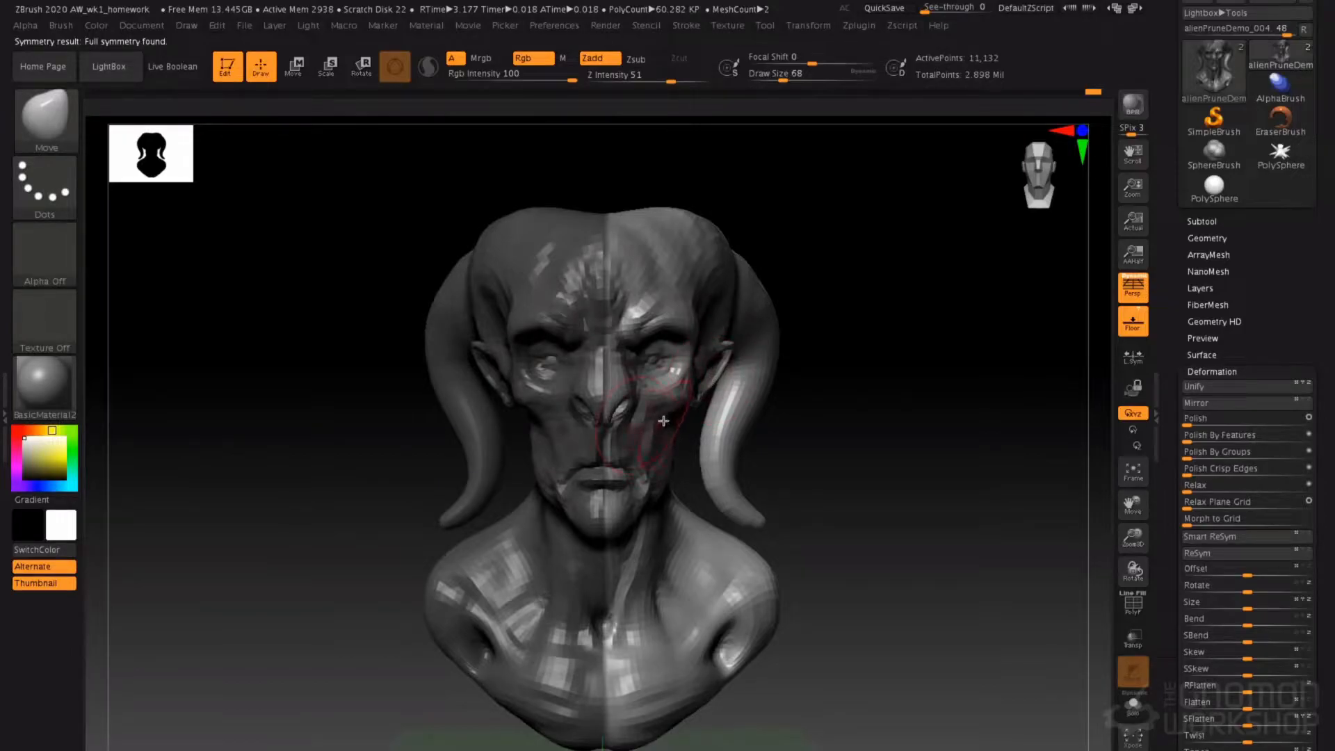
- Raise the bust one subdivision level at a time to the highest, applying Smart ReSym at each level
key(ctrl+d)
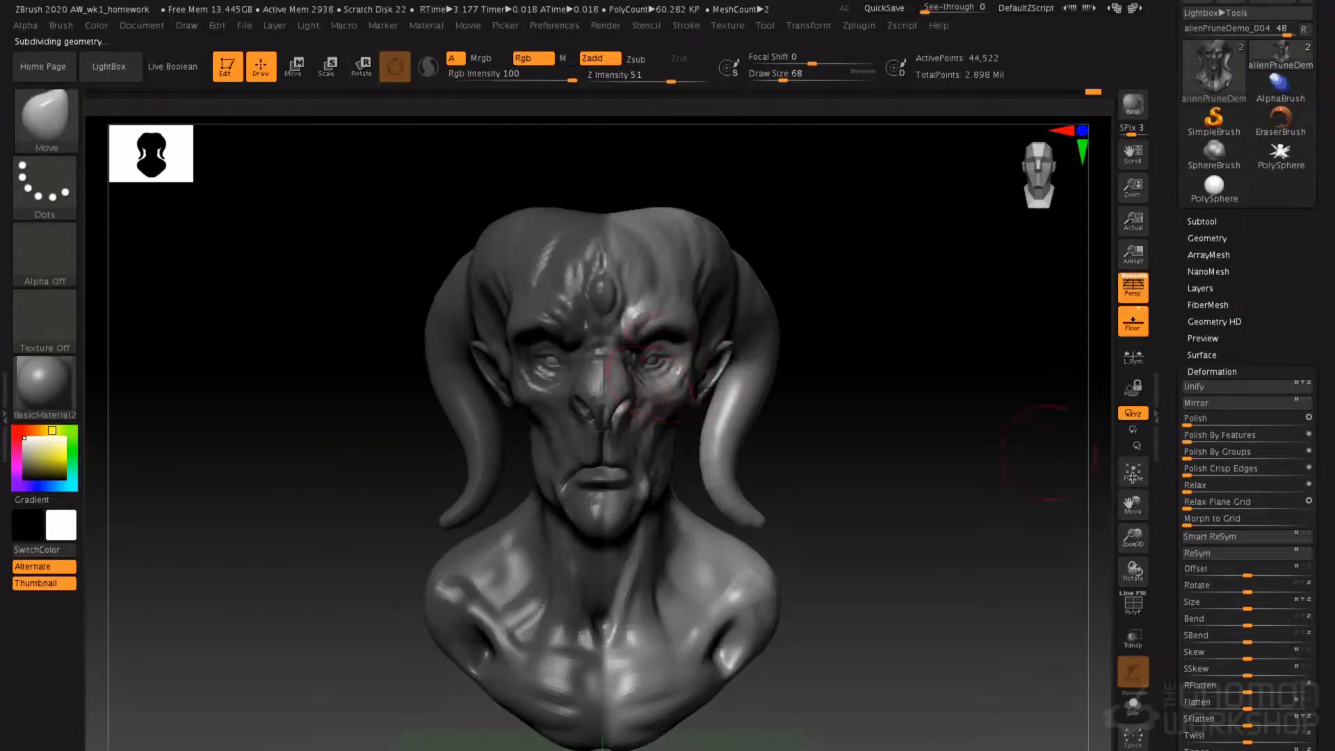
click(1218, 537)
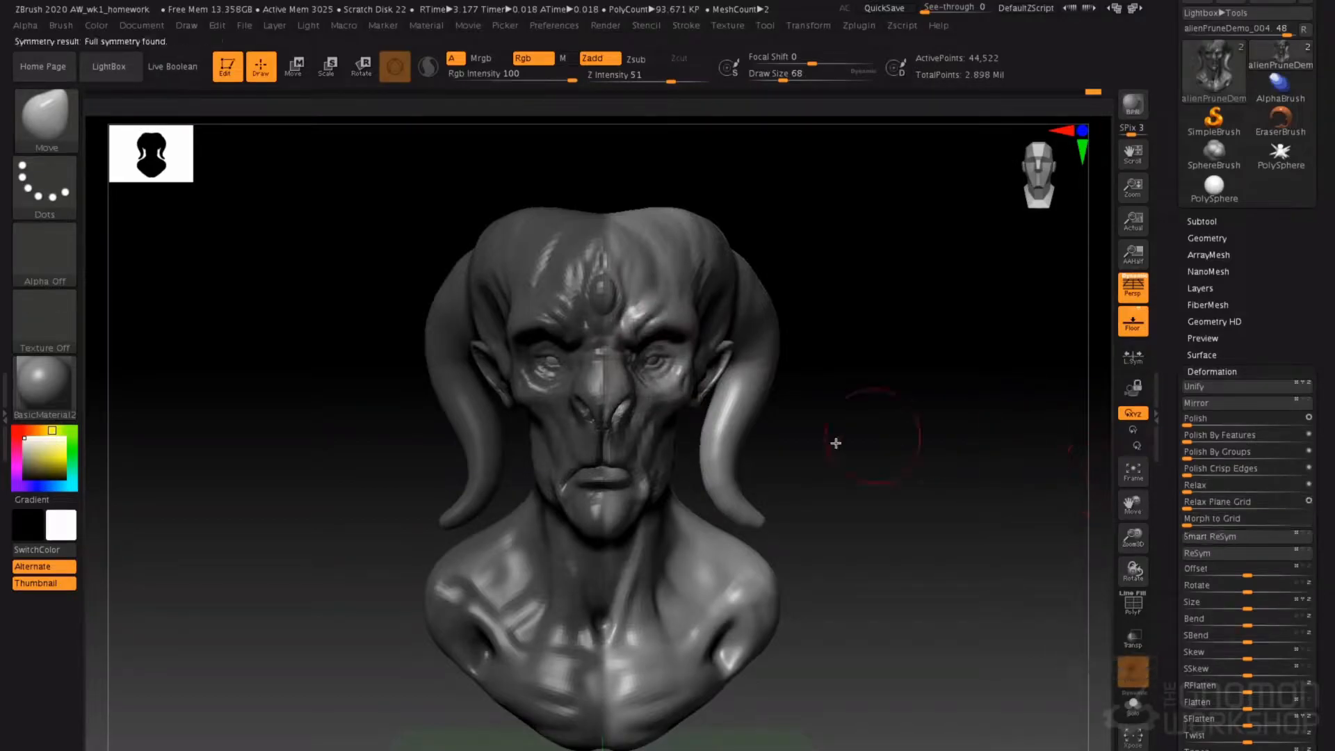
key(ctrl+d)
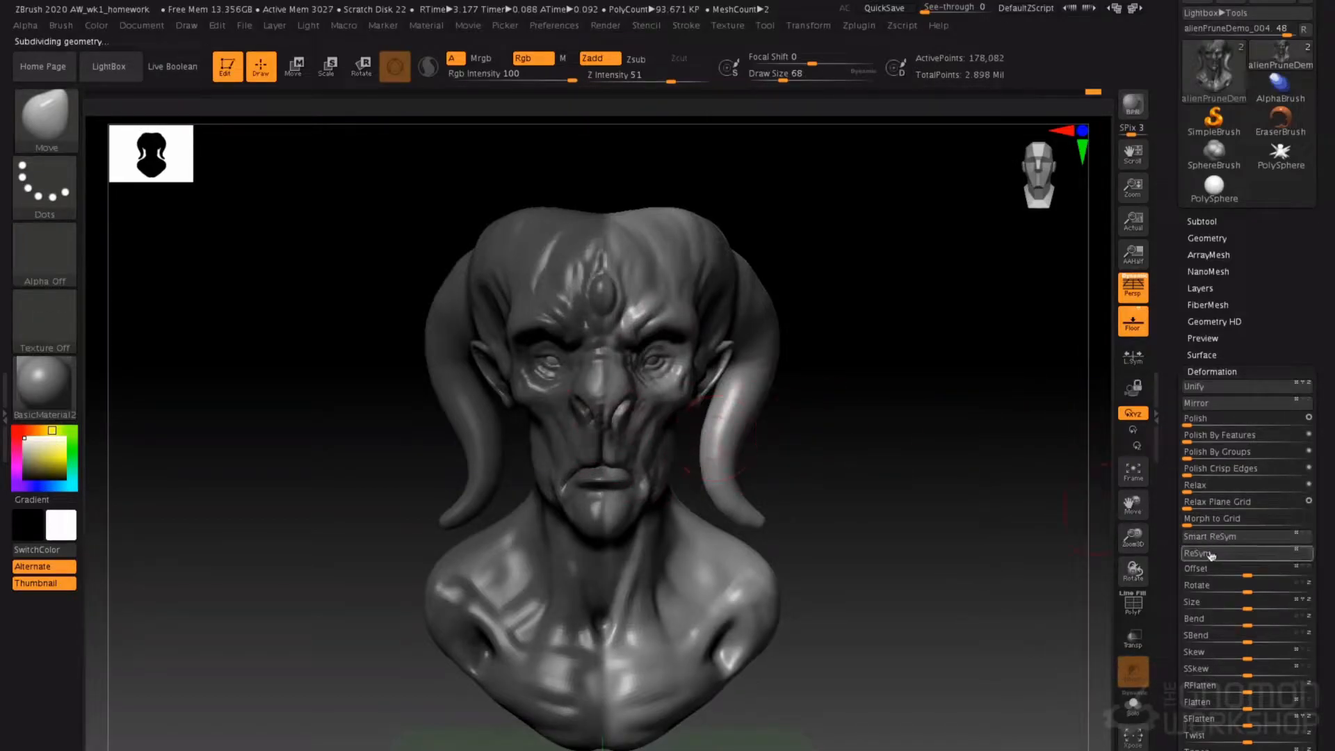
click(1211, 539)
key(ctrl+d)
click(1209, 540)
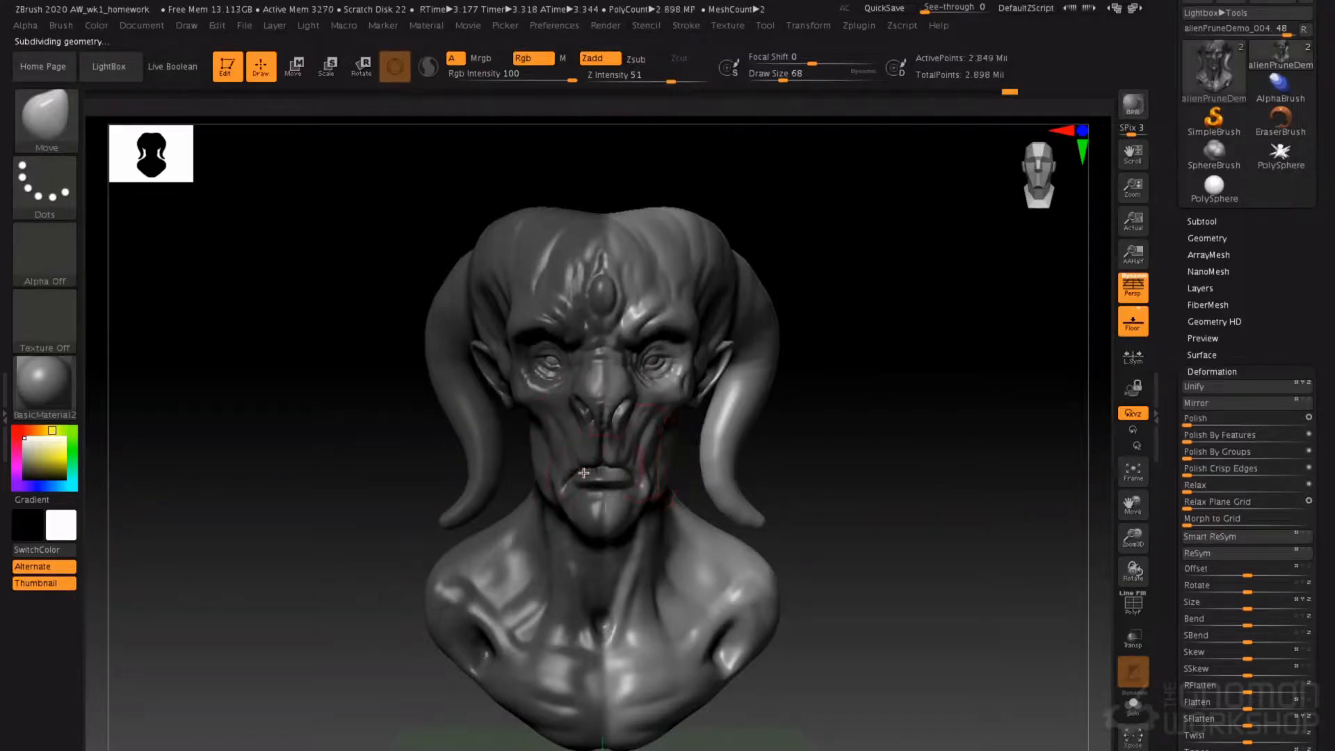
click(1221, 539)
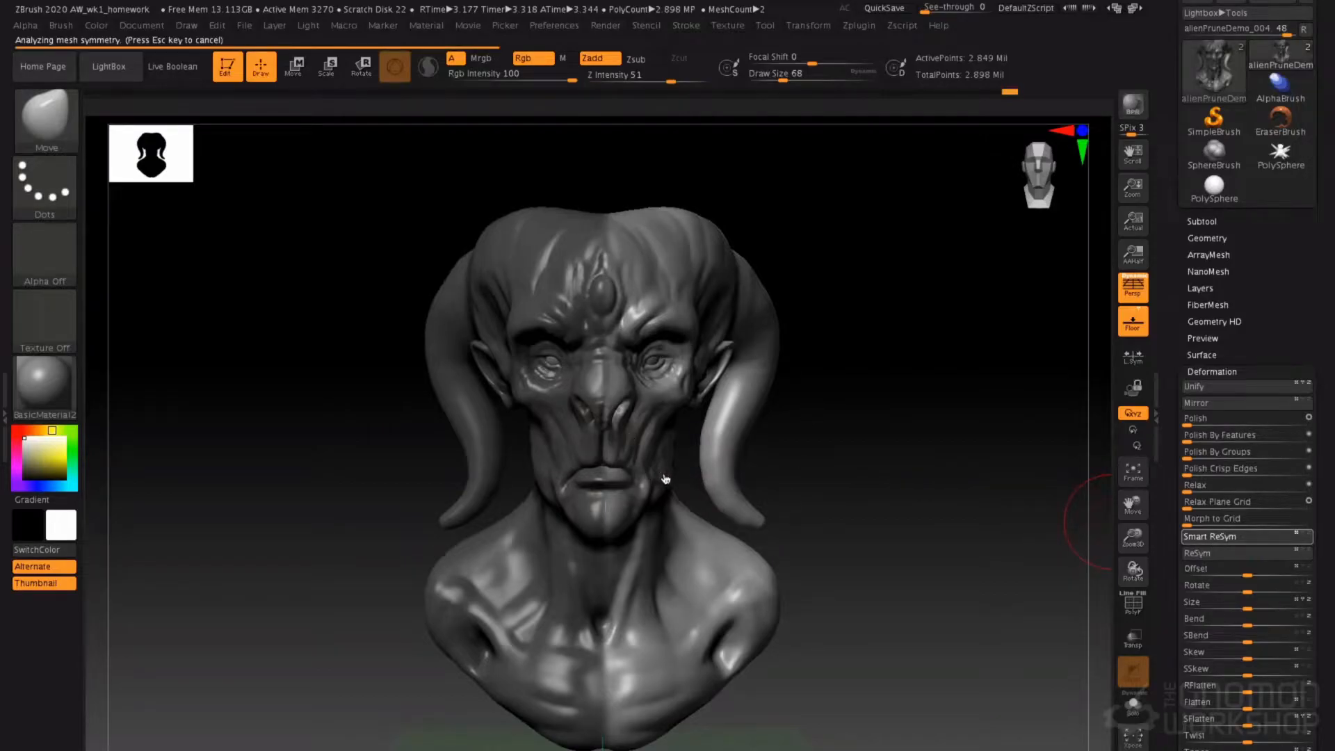
click(1237, 539)
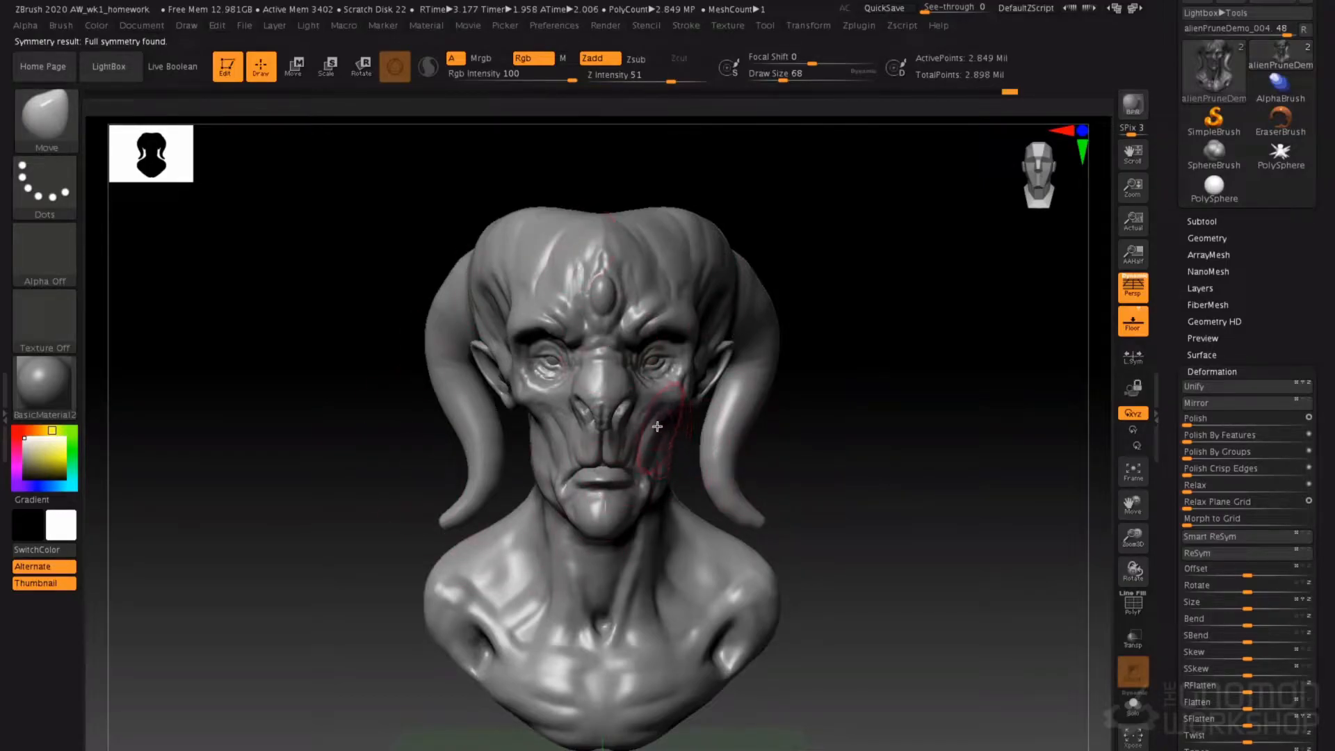
- Undo the Smart ReSym passes back toward the lowest subdivision level and redo the undone changes
key(ctrl+z)
key(ctrl+z)
key(ctrl+z)
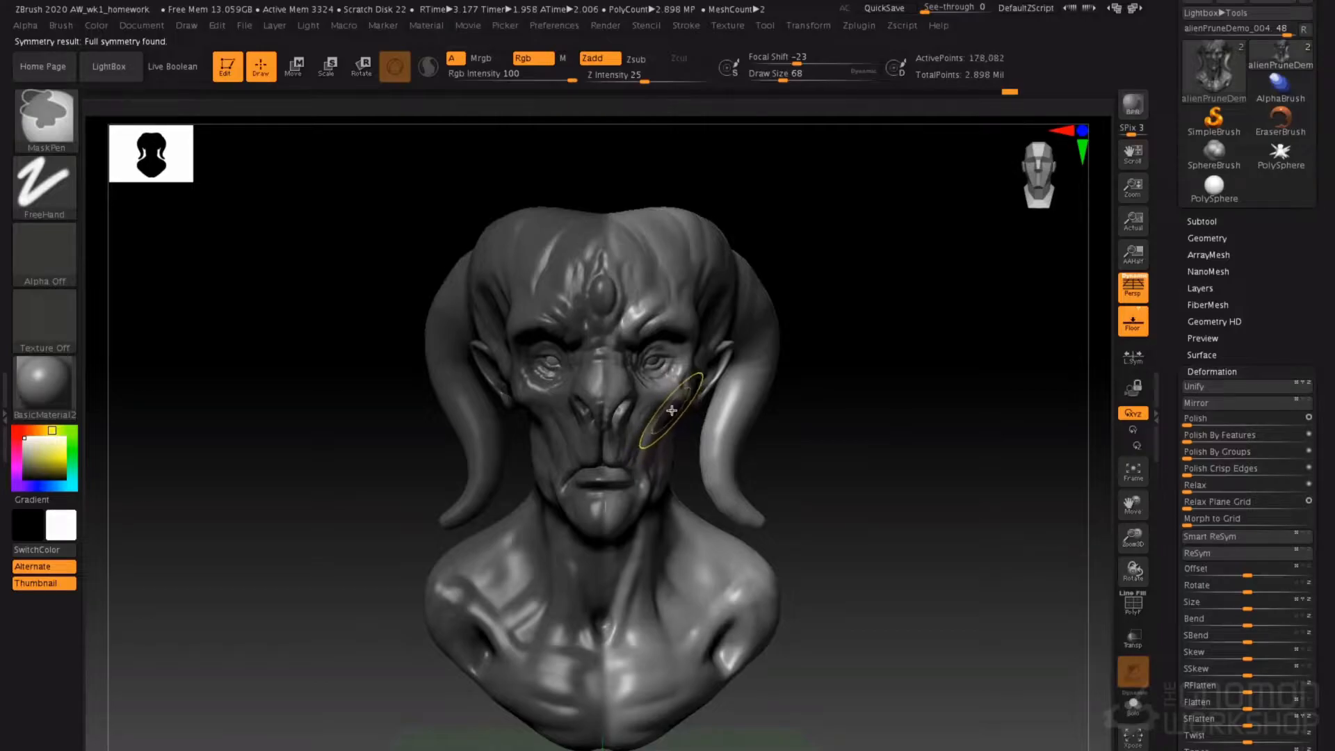
key(ctrl+z)
key(ctrl+z)
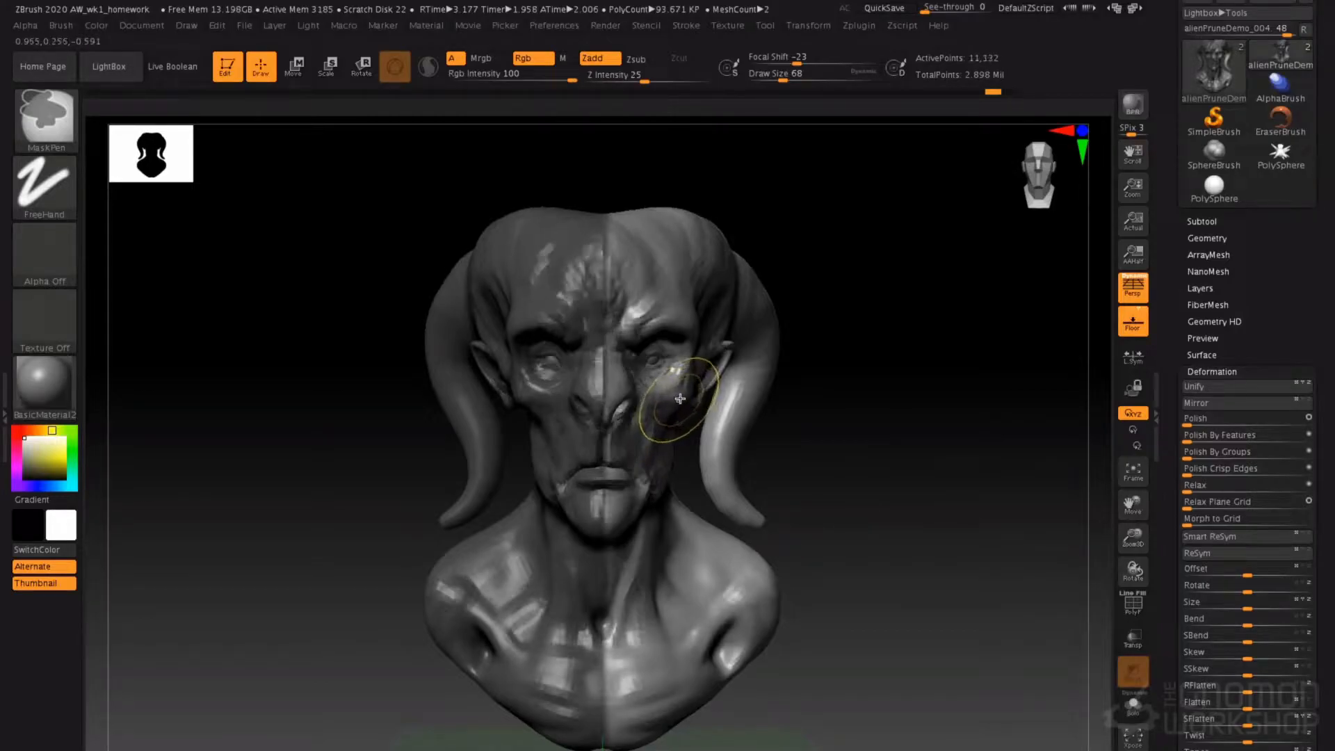
key(ctrl+z)
key(ctrl+shift+z)
key(ctrl+shift+z)
key(ctrl+shift+z)
ctrl+right_drag(609, 331, 628, 393)
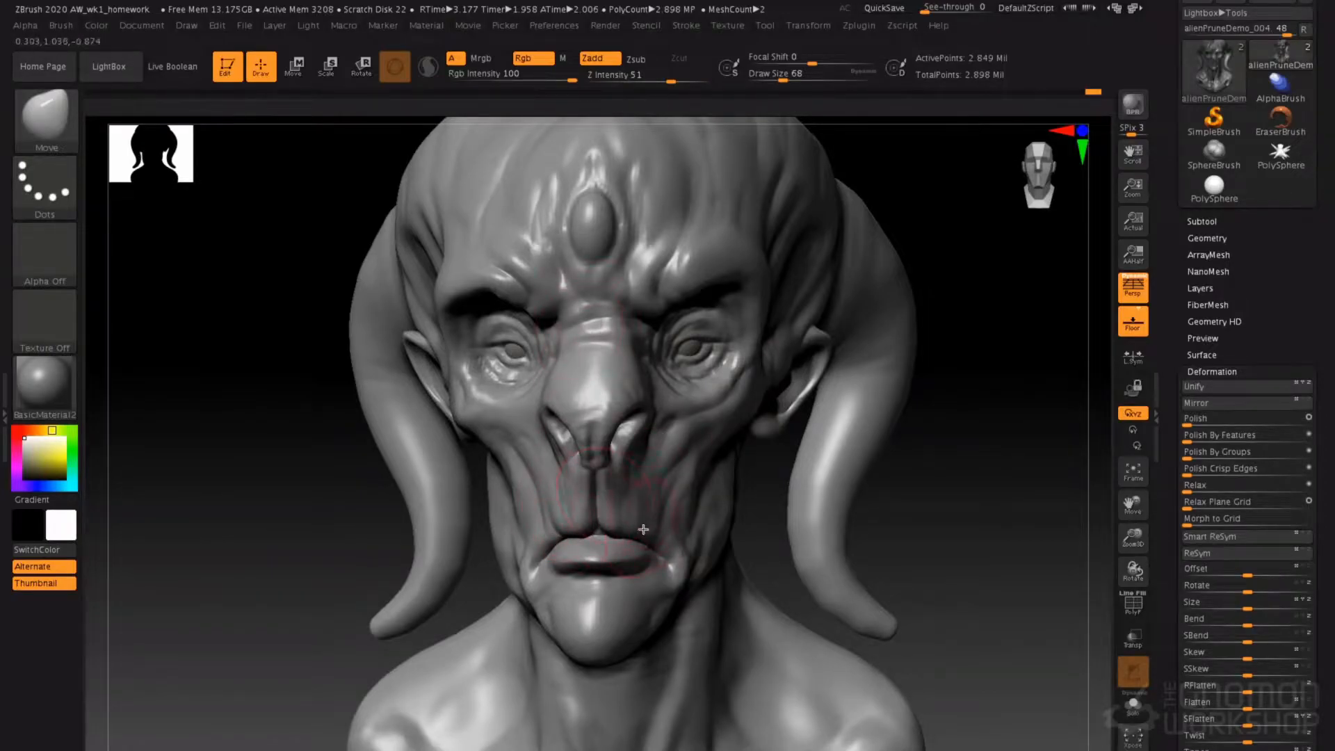
ctrl+right_drag(615, 396, 618, 416)
right_click(619, 416)
click(636, 426)
ctrl+right_drag(696, 358, 646, 367)
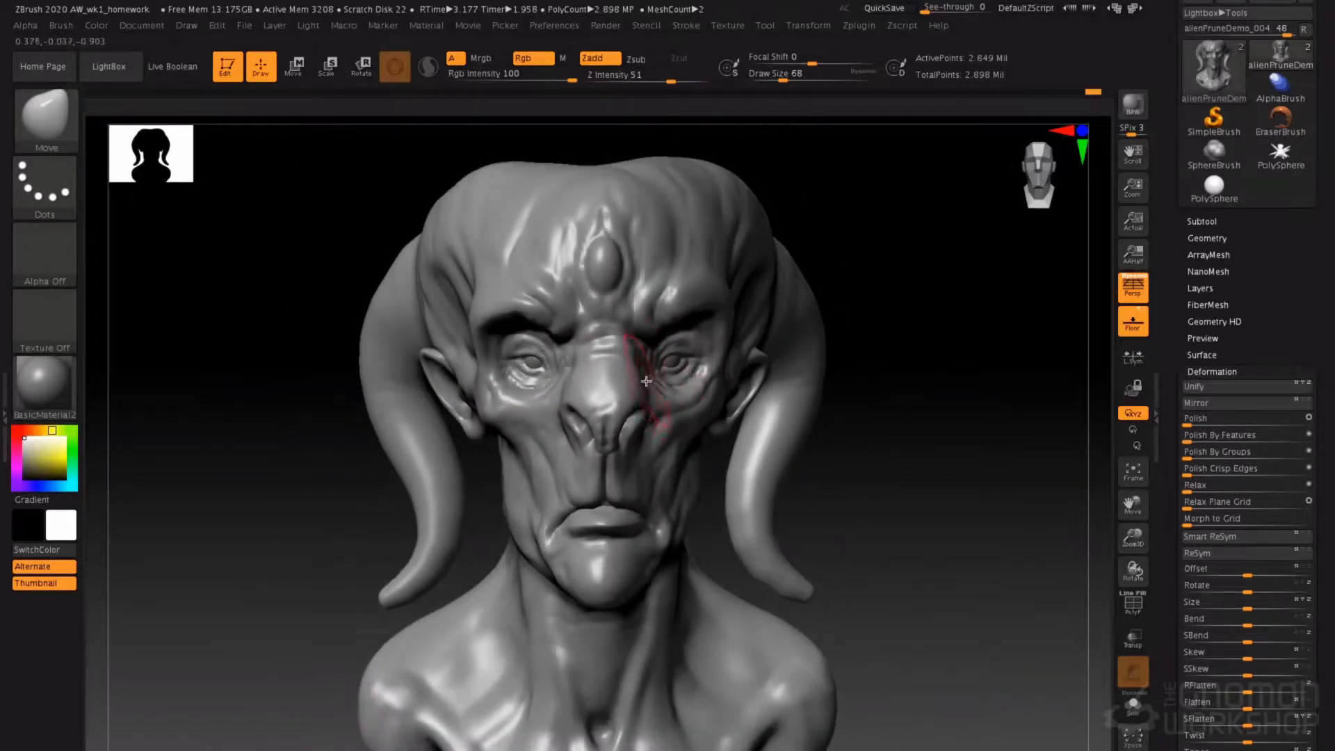
ctrl+right_drag(625, 451, 648, 407)
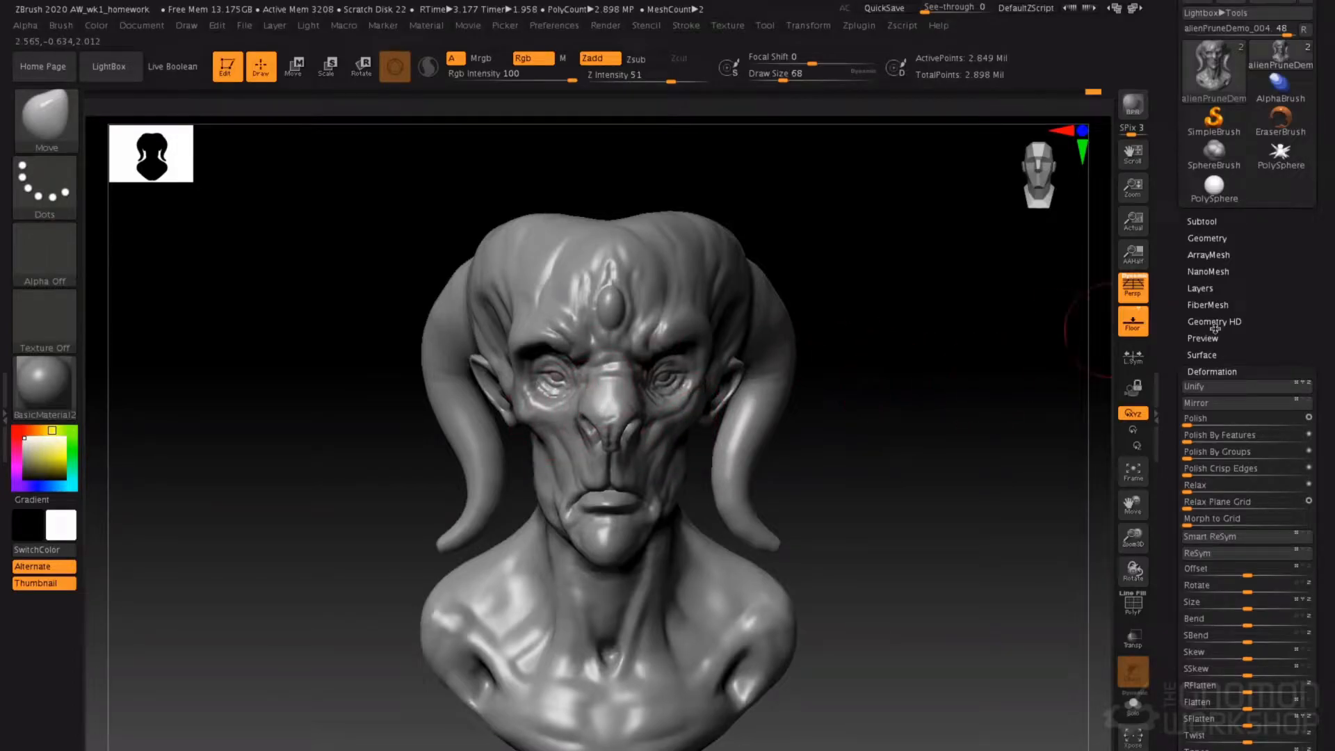
- Store a morph target of the bust at its highest subdivision level
click(1217, 371)
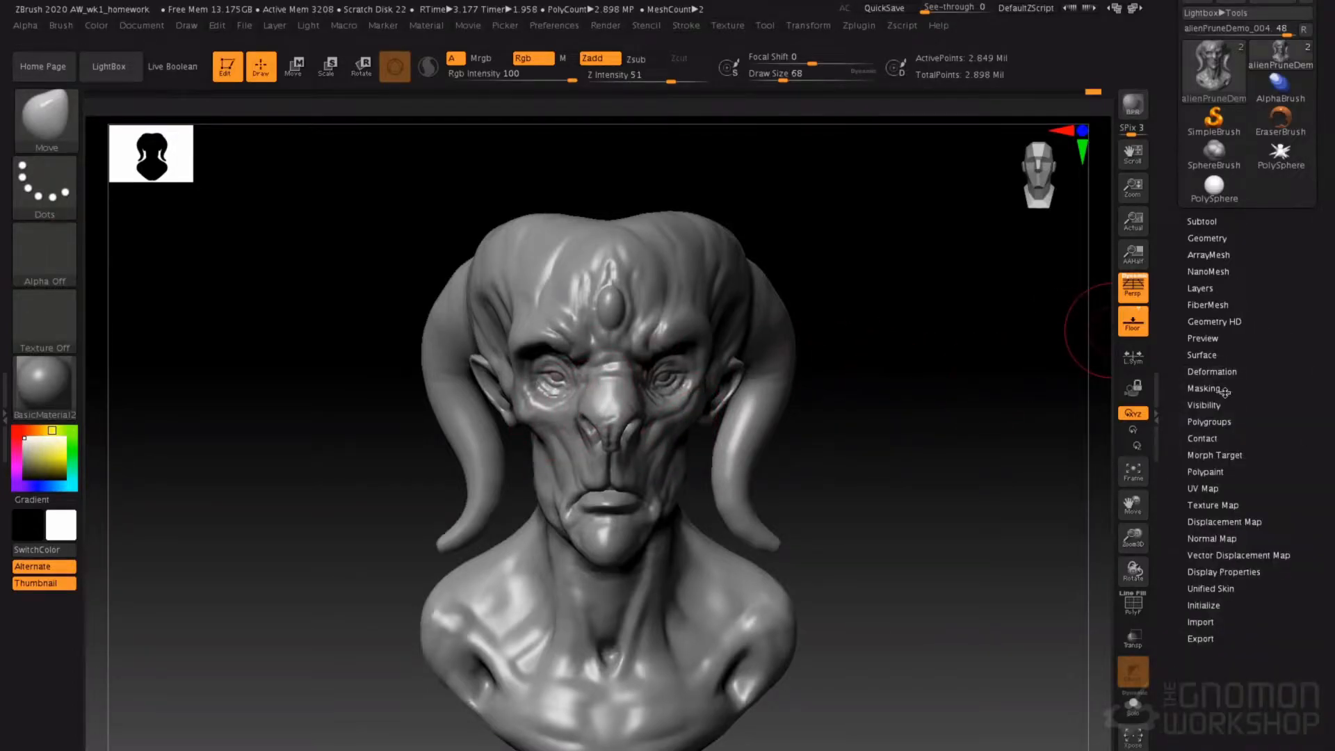
click(1221, 454)
click(1210, 238)
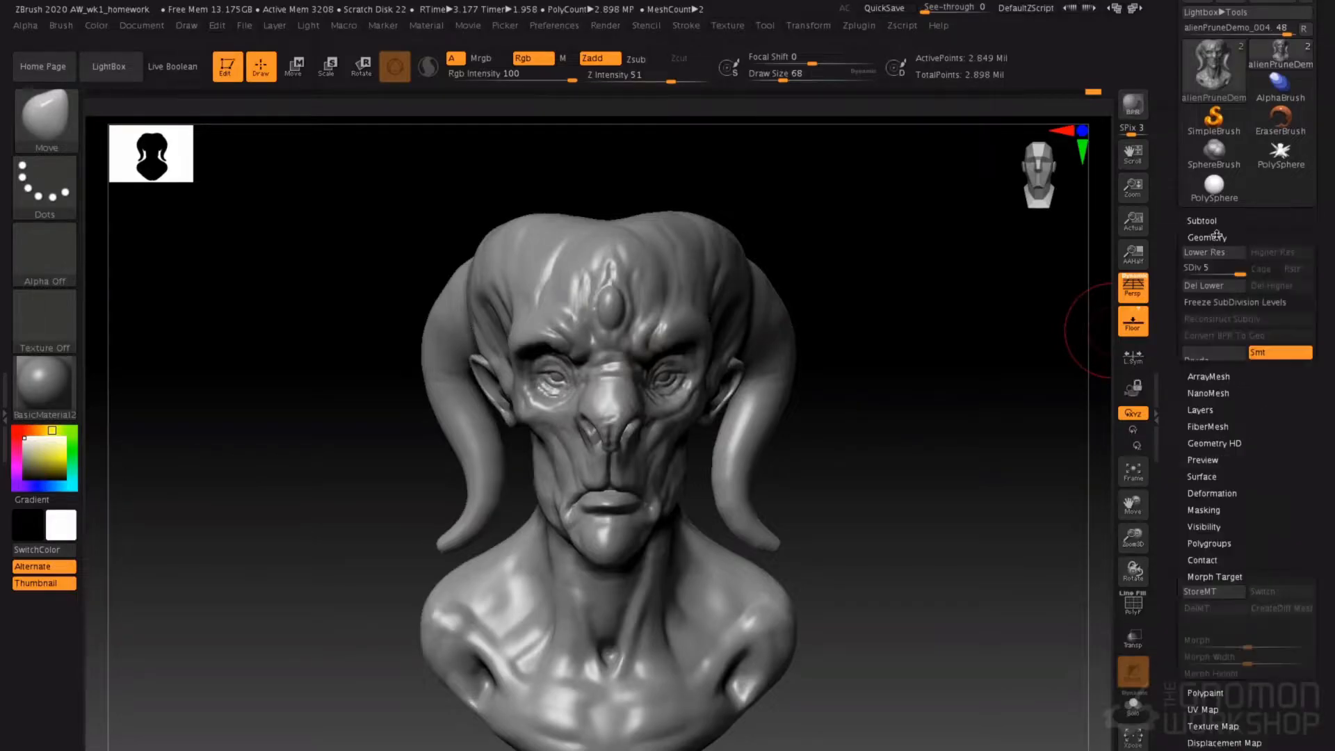
click(1210, 238)
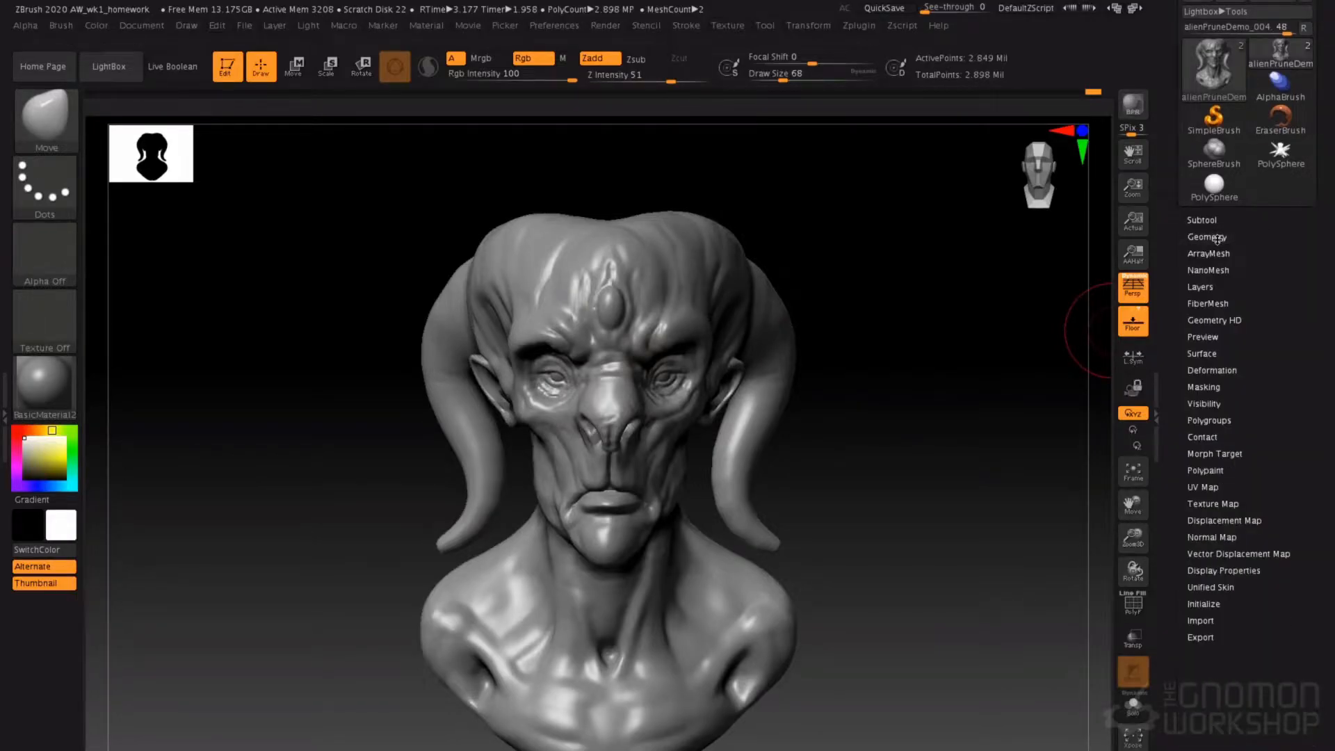
click(1217, 452)
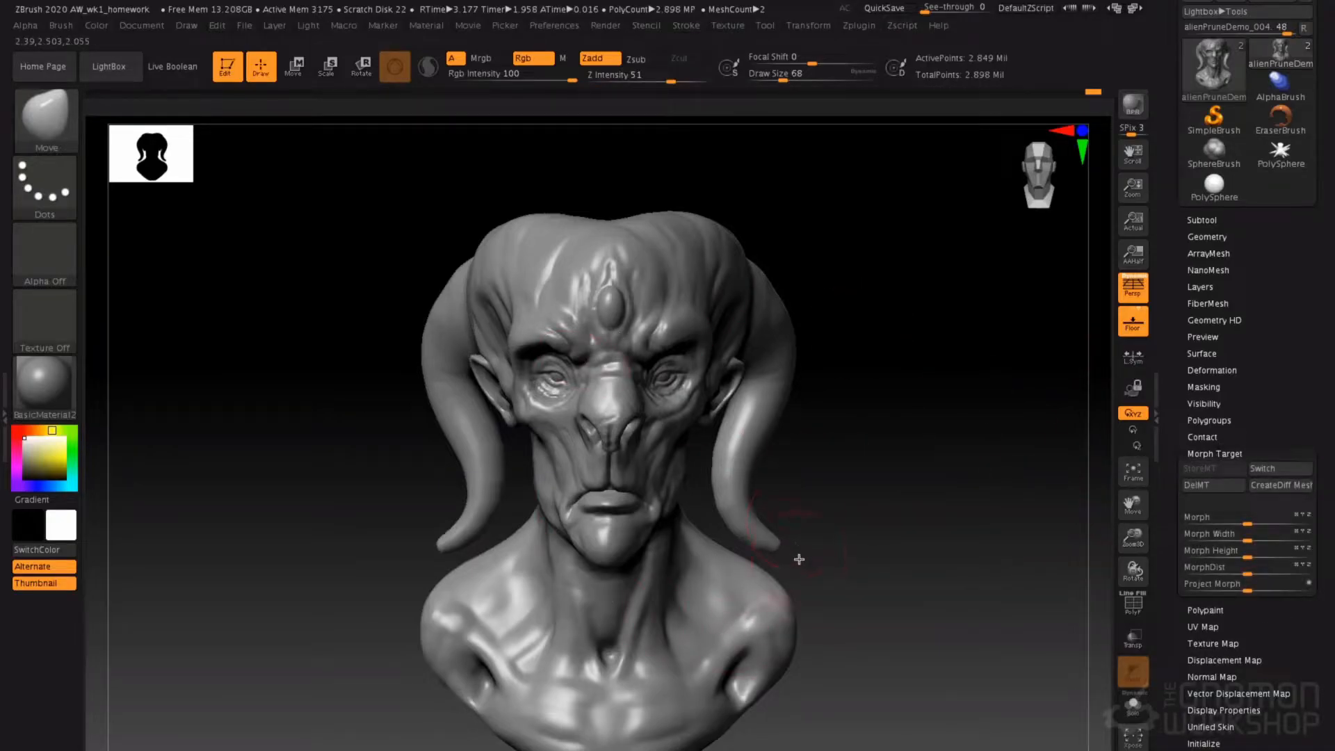
- Pull a long test spike out of the upper side of the skull and toggle between it and the stored morph target
drag(716, 216, 852, 180)
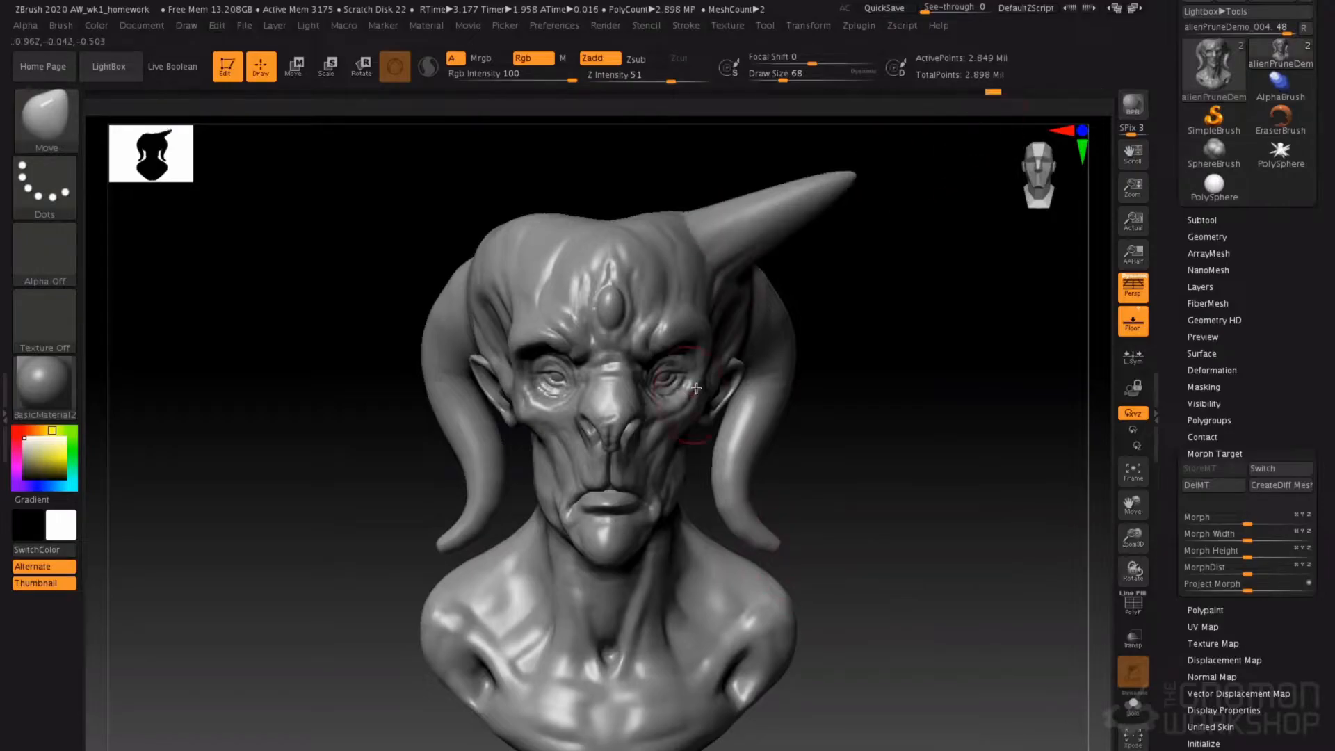
click(1265, 469)
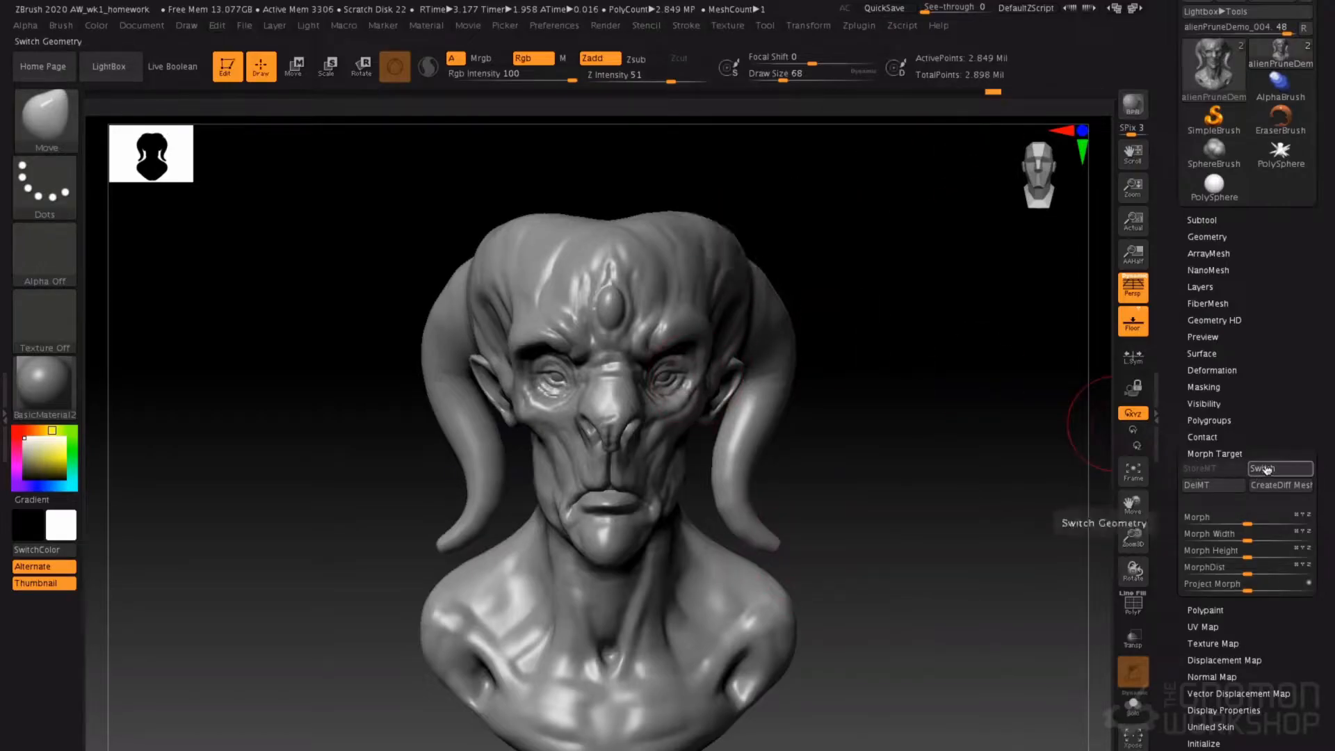
click(1270, 469)
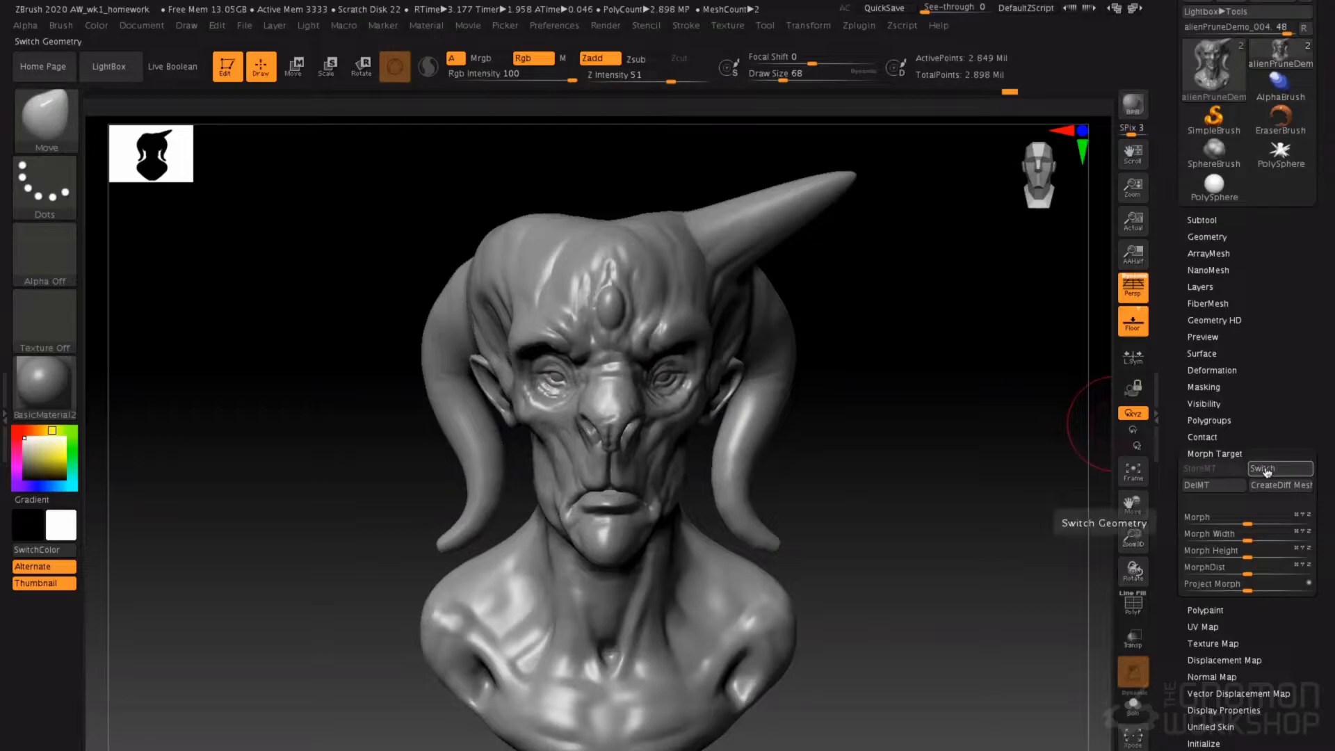
click(1270, 470)
click(1262, 470)
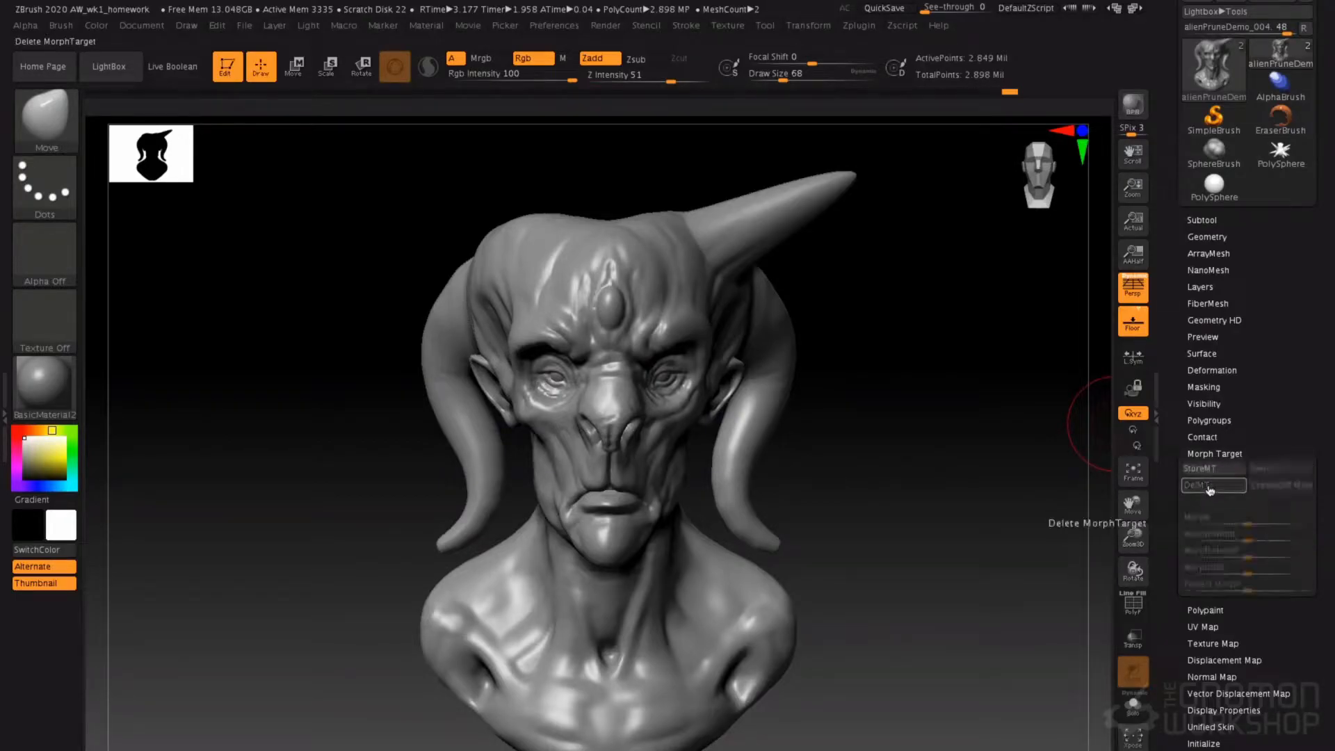
click(1267, 470)
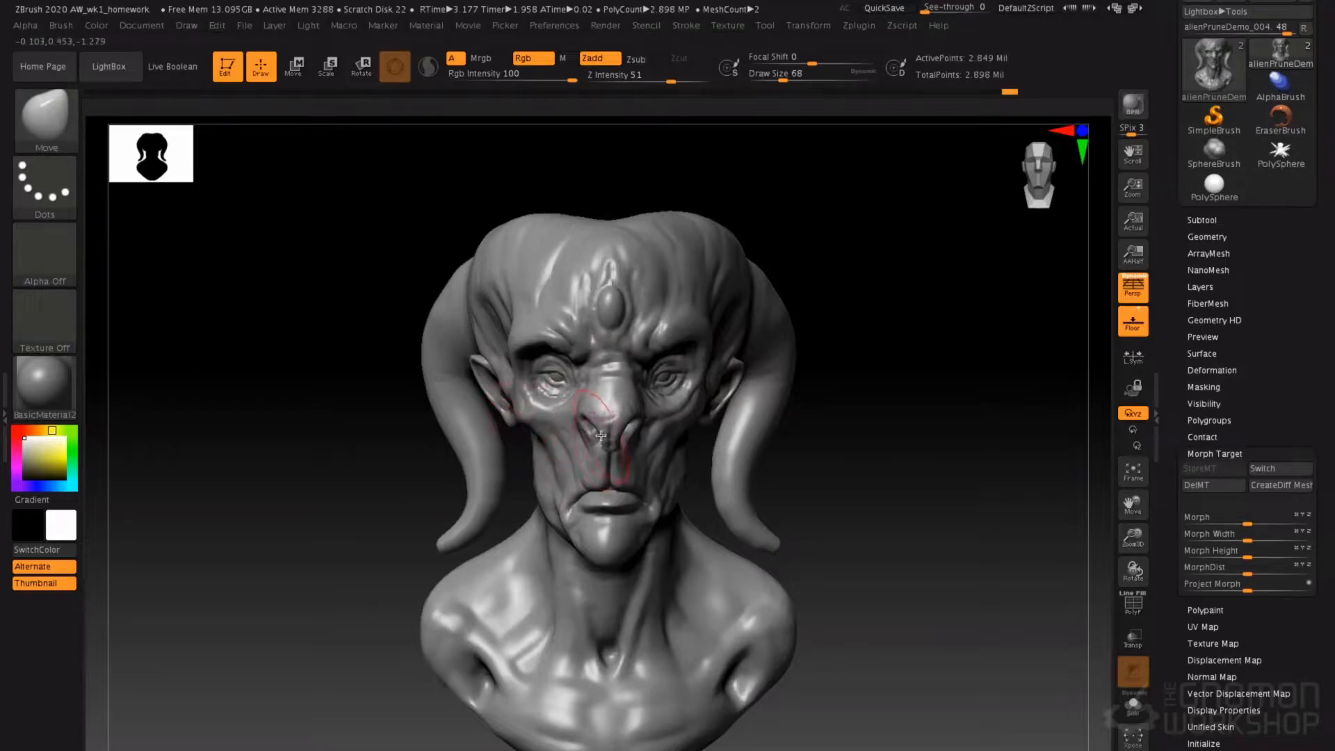
- Drop the alien bust to its lowest subdivision level and mask one half of it
key(shift+d)
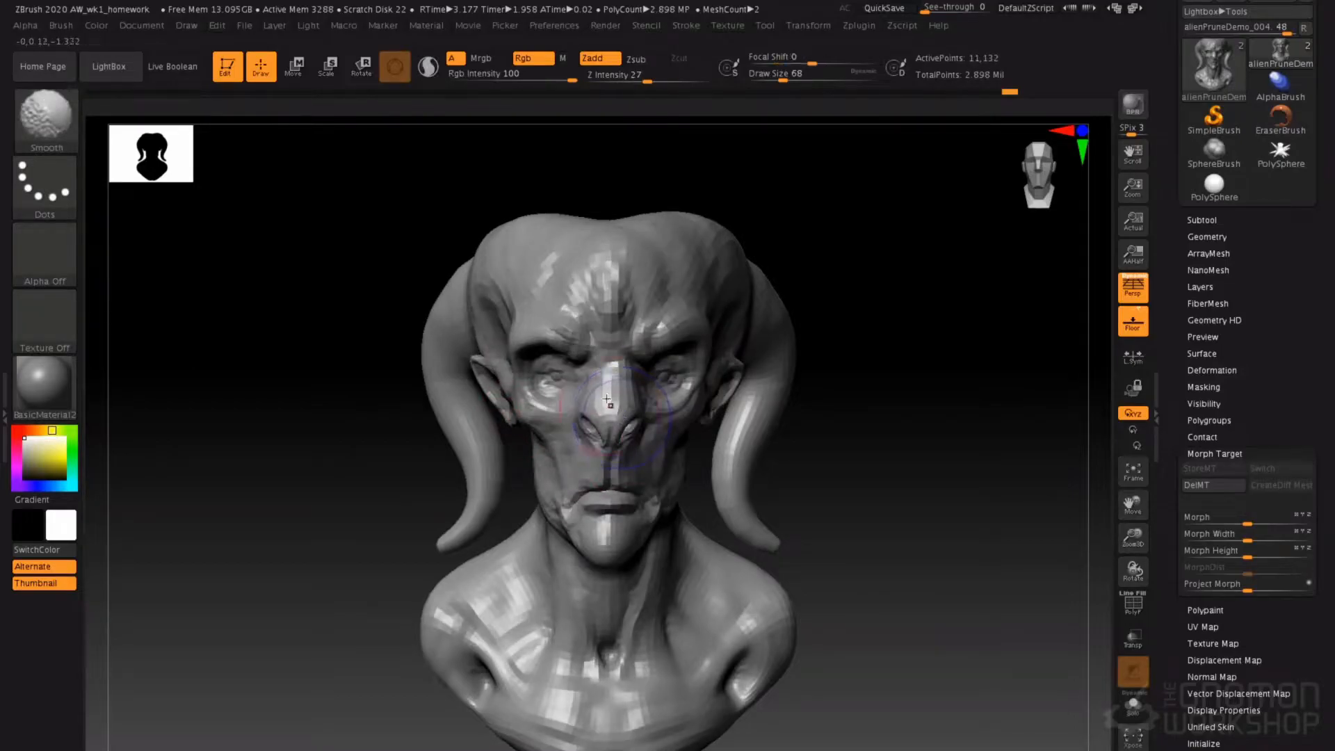
key(f)
mouse_move(381, 202)
ctrl+mouse_down()
mouse_move(453, 405)
mouse_move(608, 749)
ctrl+mouse_up()
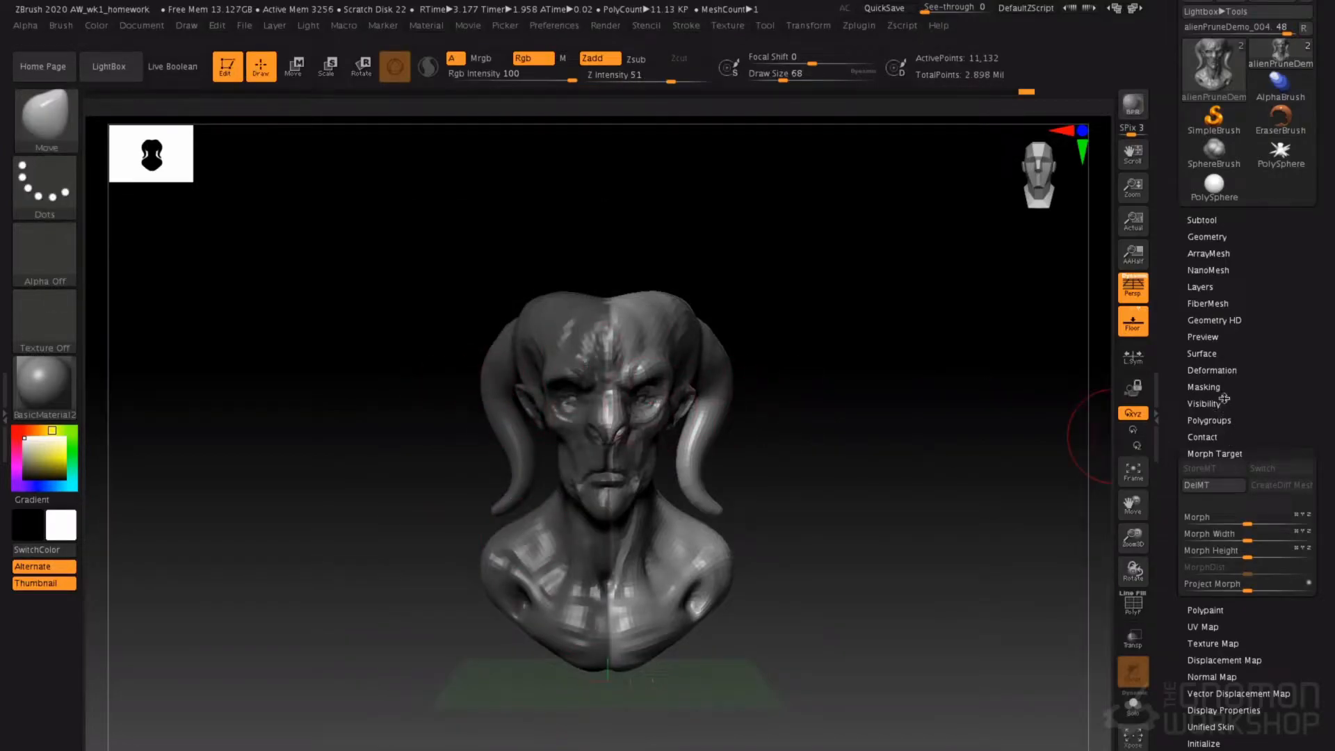
- Apply Smart ReSym to the masked bust at each subdivision level up to the highest, and clear the mask
click(1224, 371)
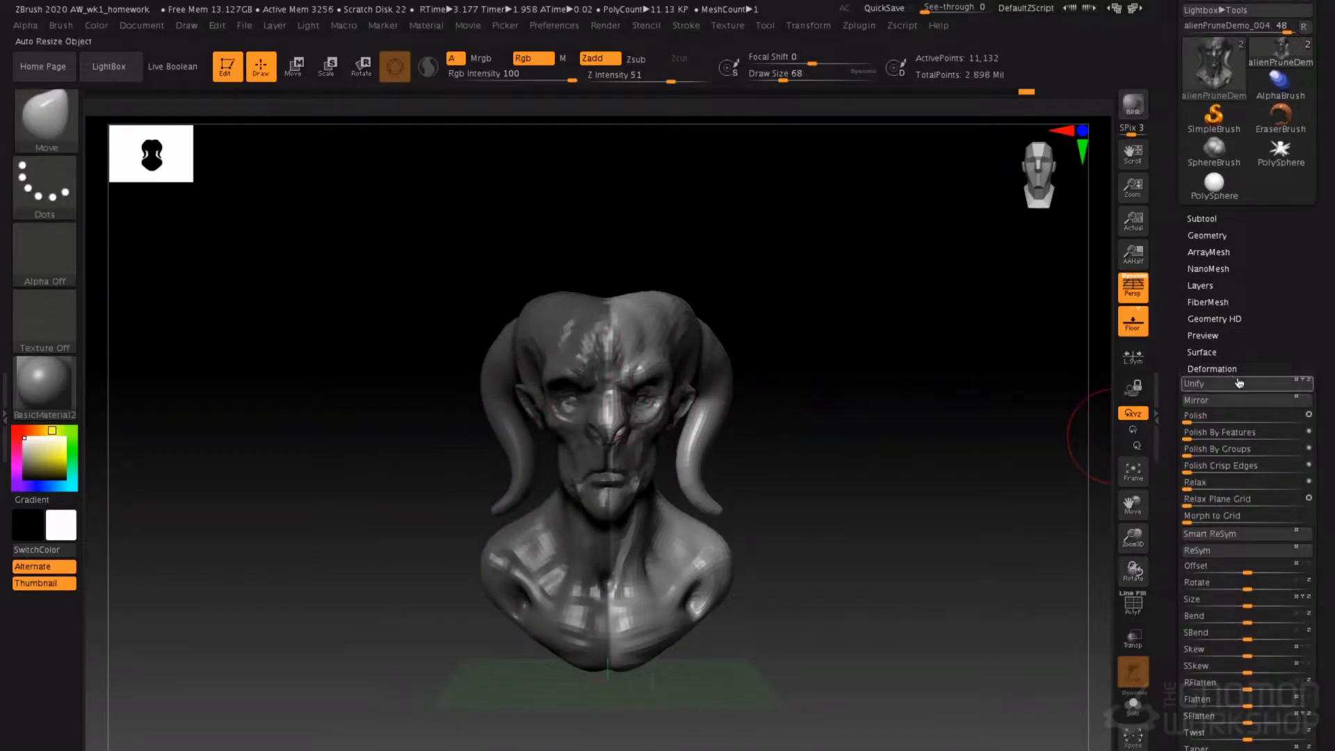
click(1228, 534)
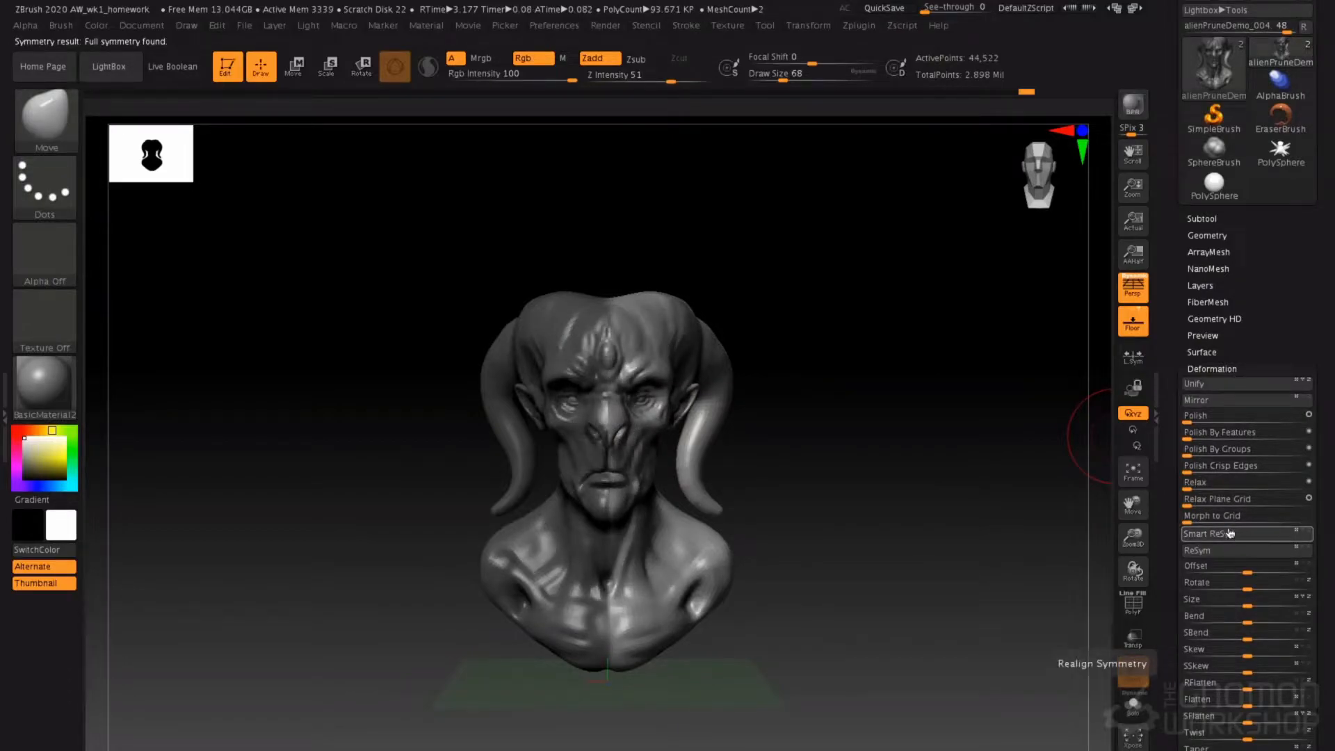
click(1217, 538)
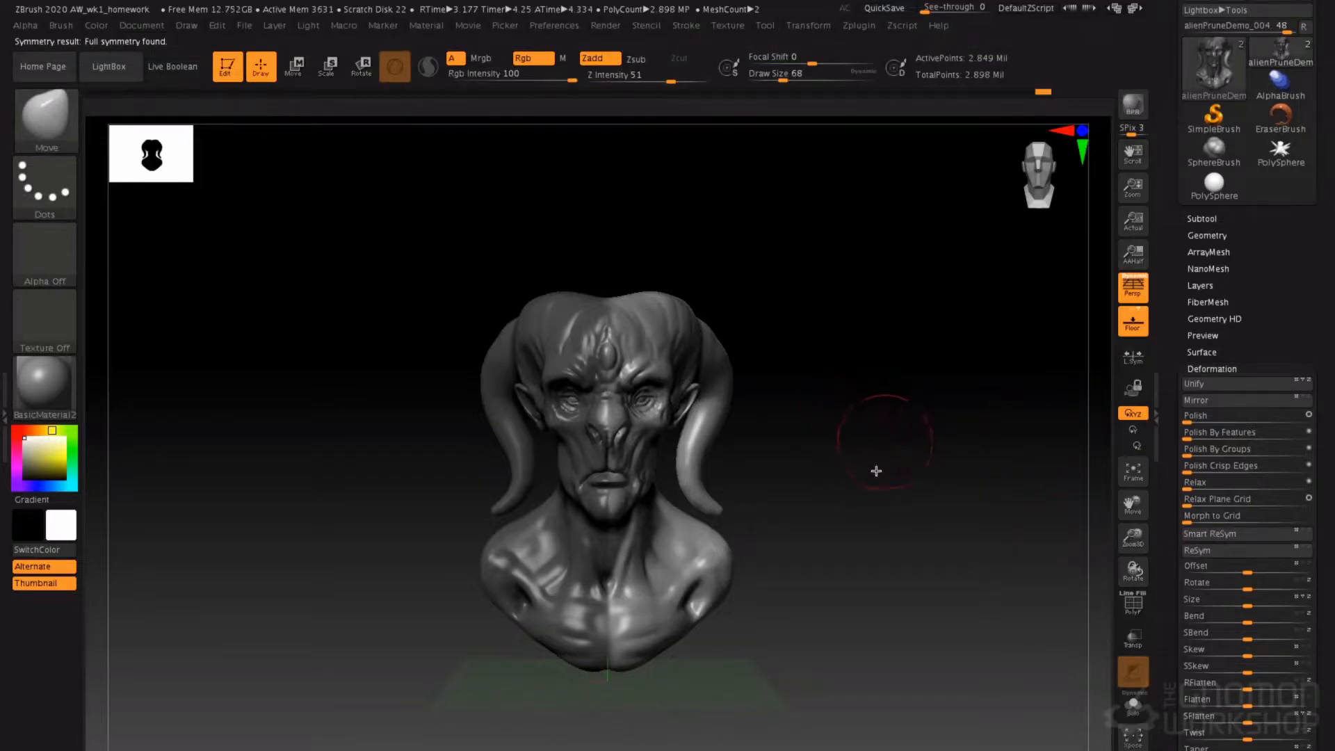
ctrl+drag(870, 392, 888, 459)
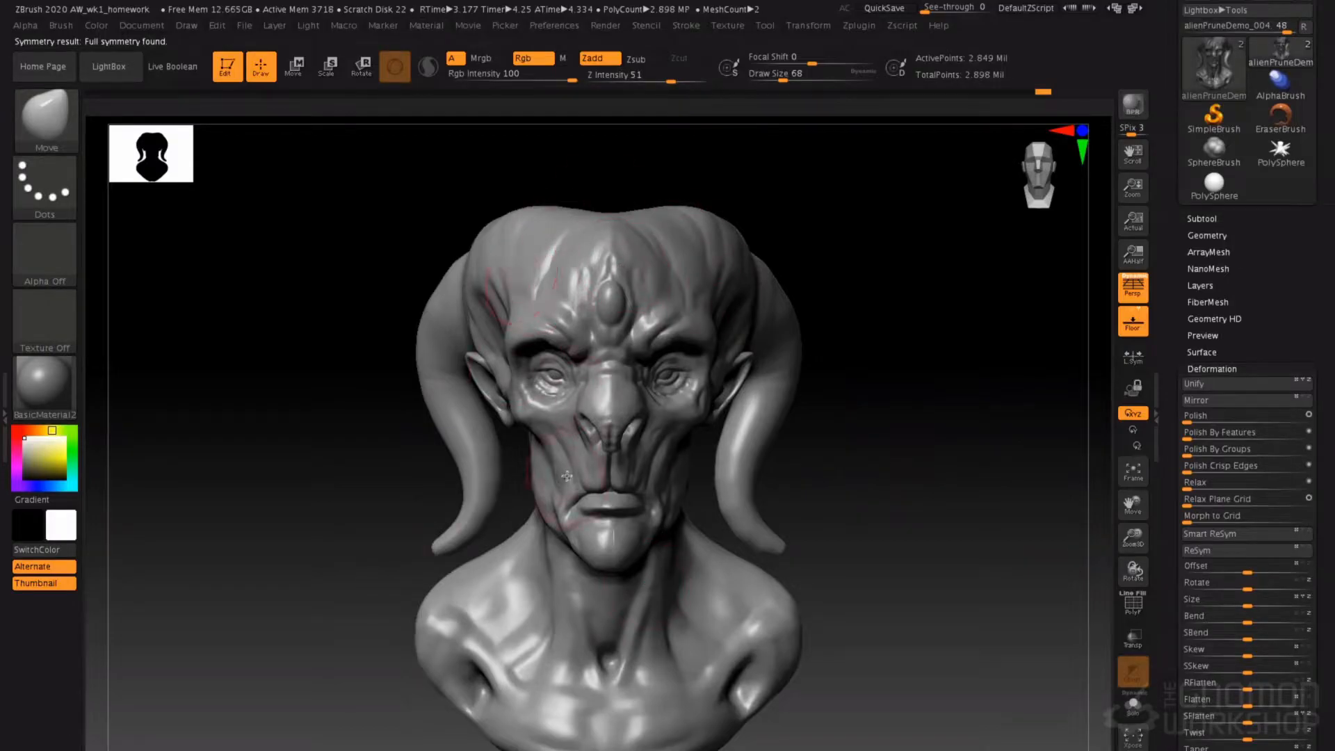
- Switch back and forth between the symmetrized bust and the stored morph target to compare them
click(1232, 368)
click(1228, 452)
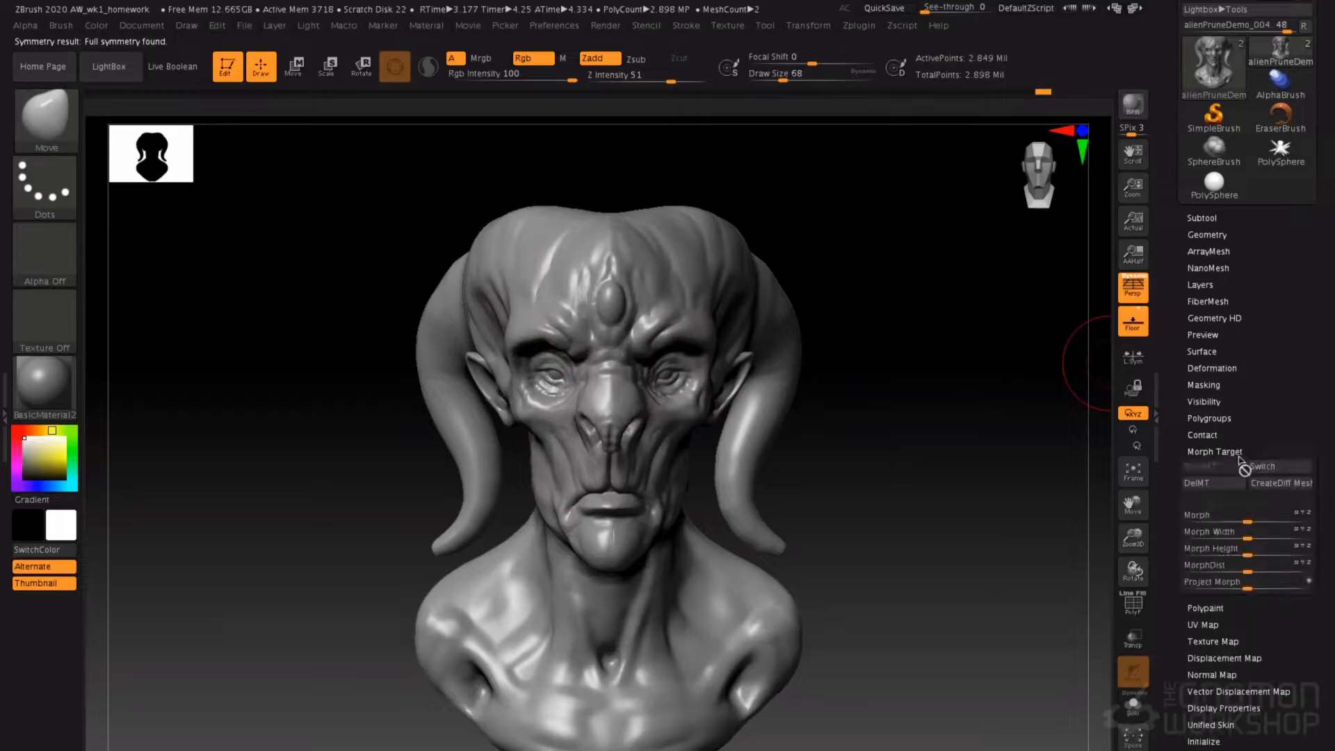
click(1277, 468)
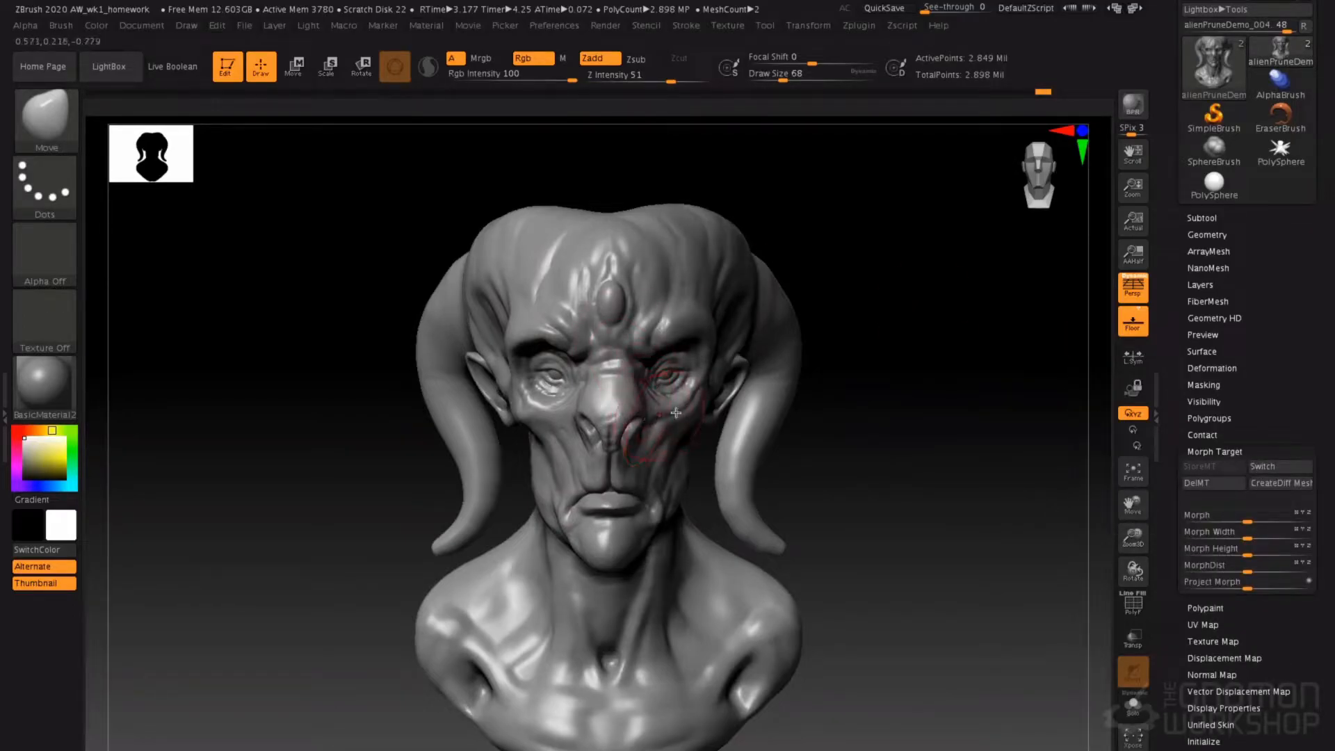
click(1262, 466)
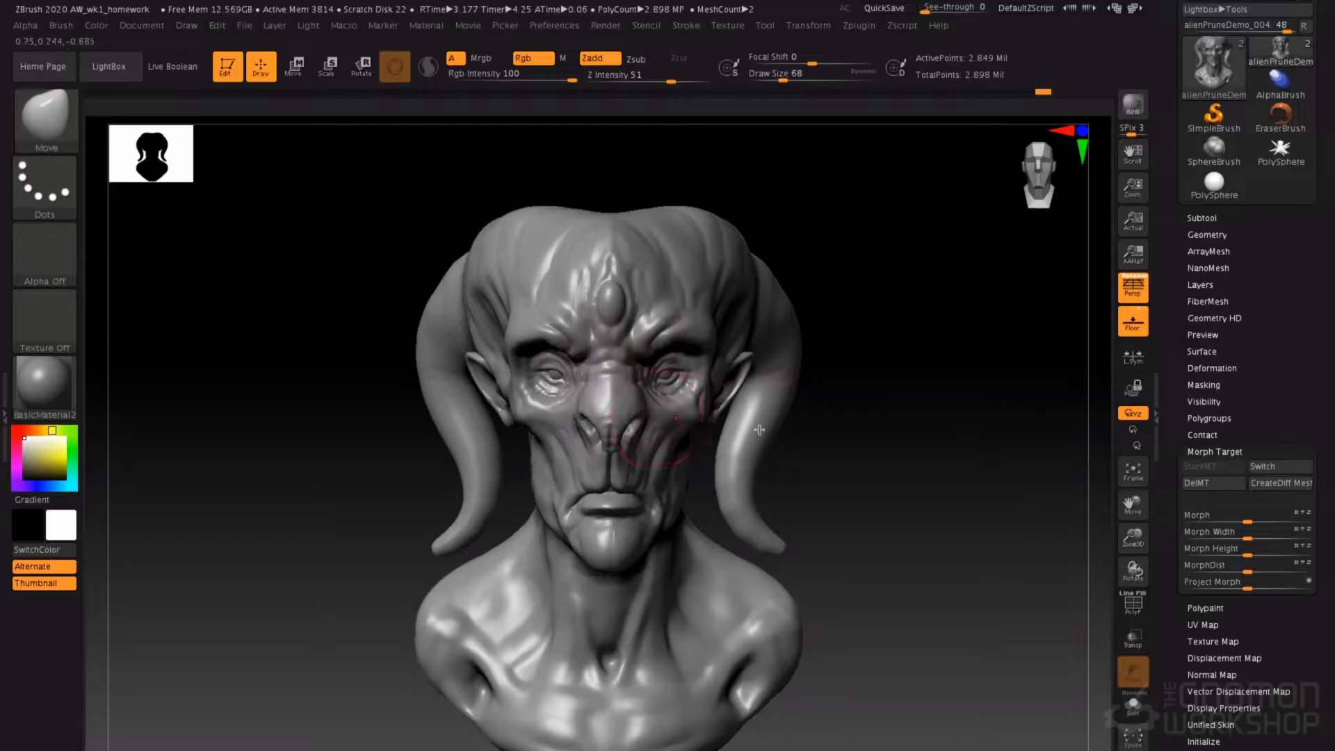
click(1263, 466)
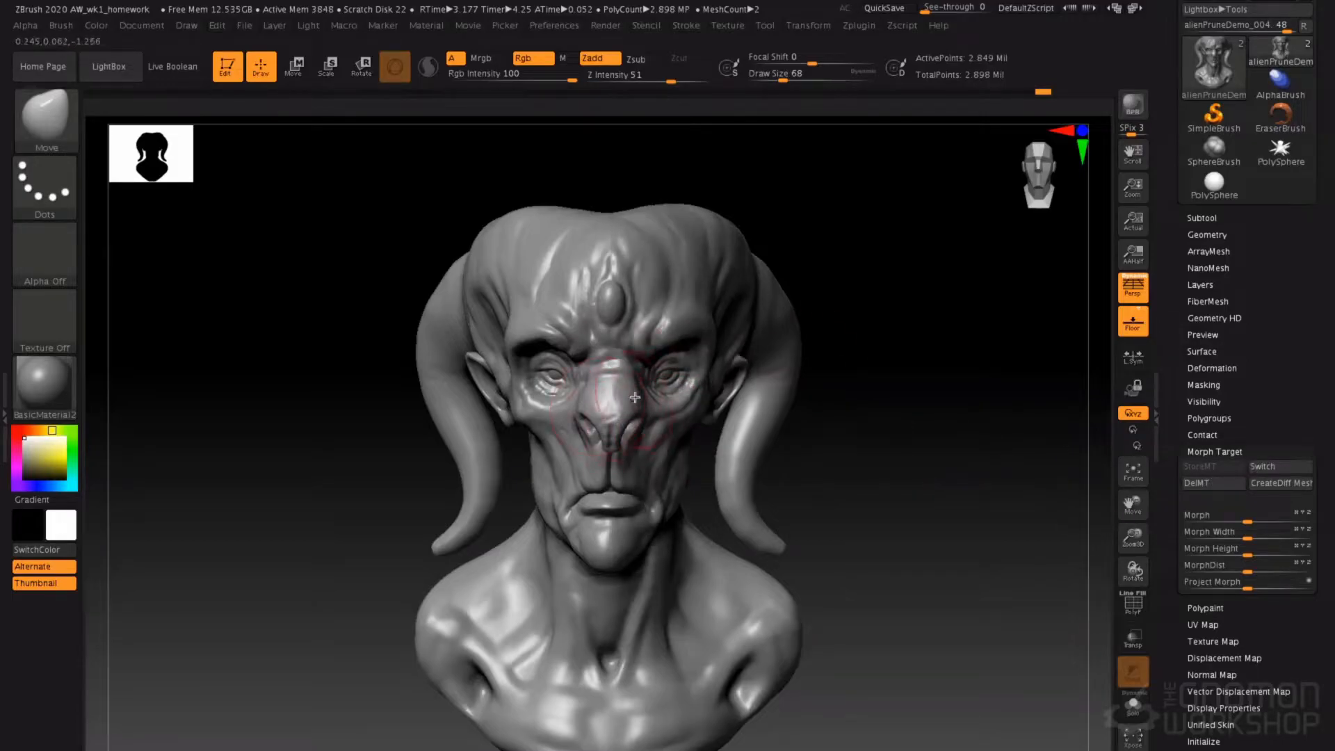
- Select the Morph brush and set its Draw Size to 94 and Z Intensity to 19
key(b)
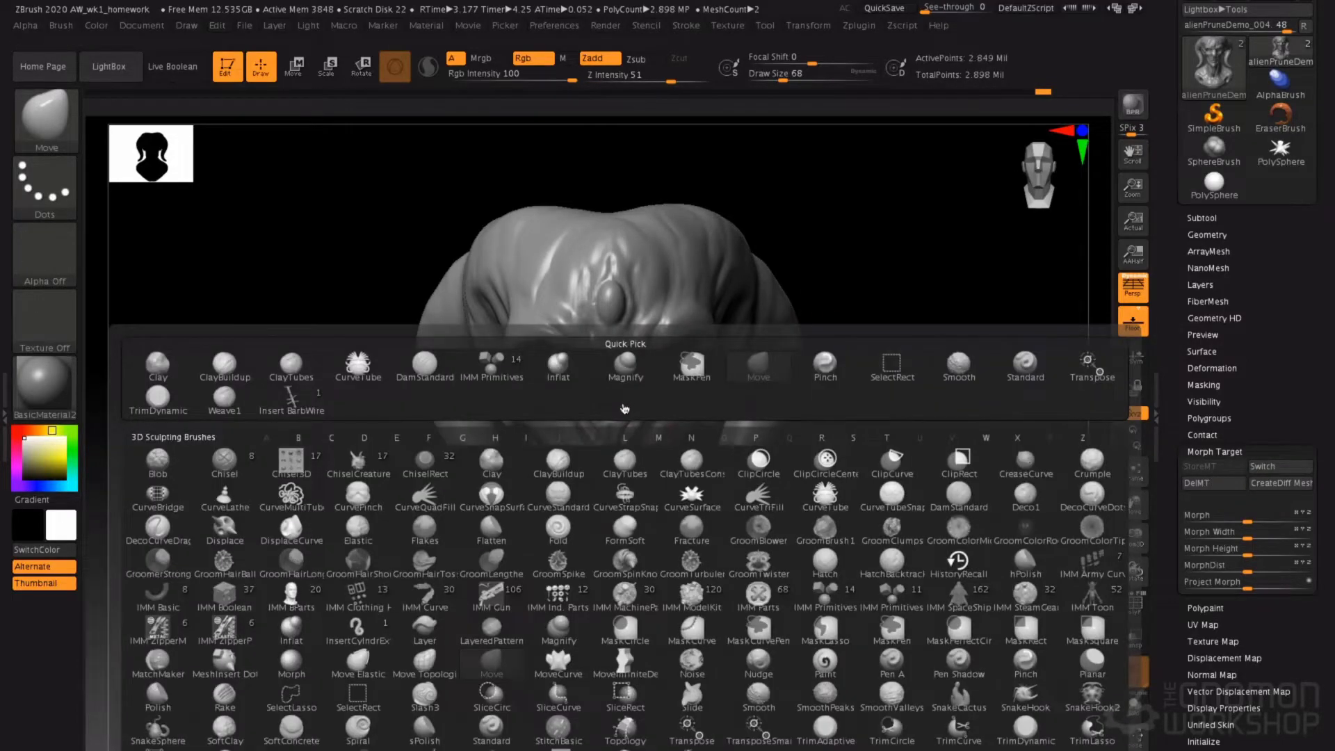
key(m)
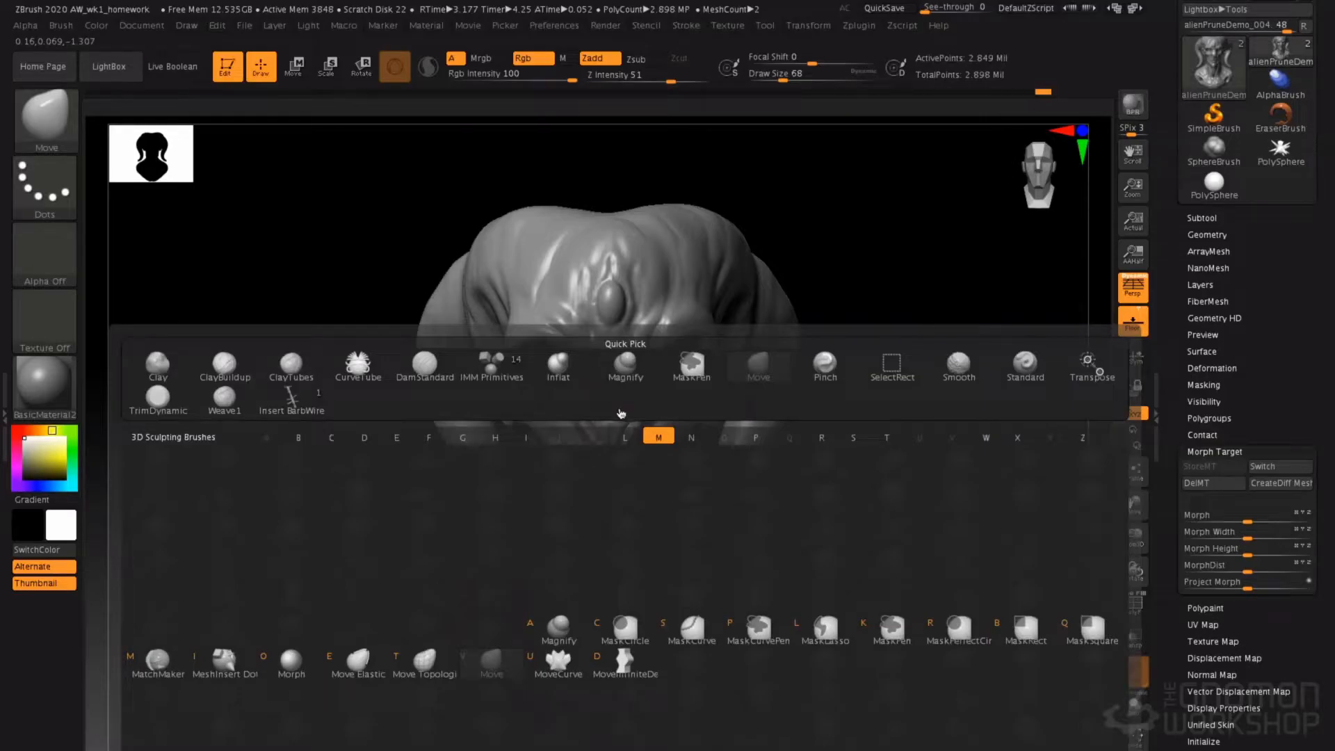
click(291, 660)
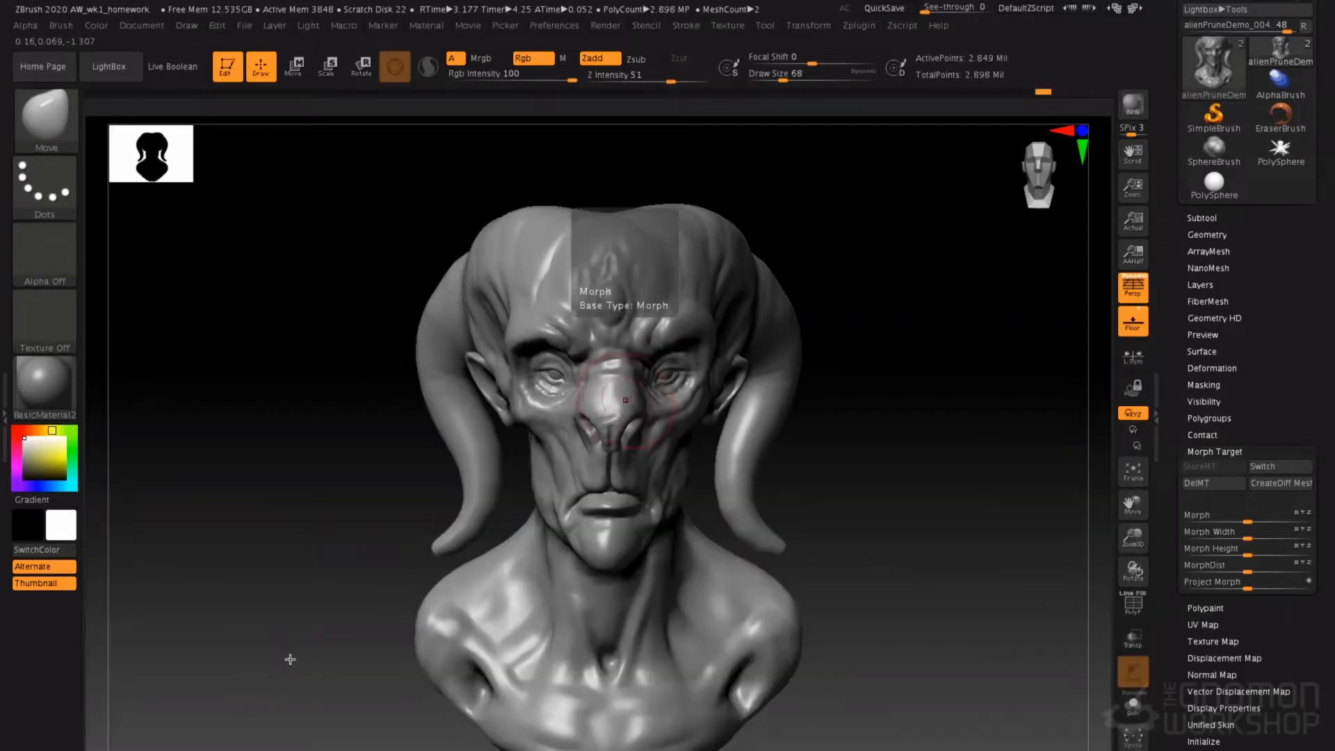
ctrl+right_drag(713, 404, 716, 480)
click(645, 77)
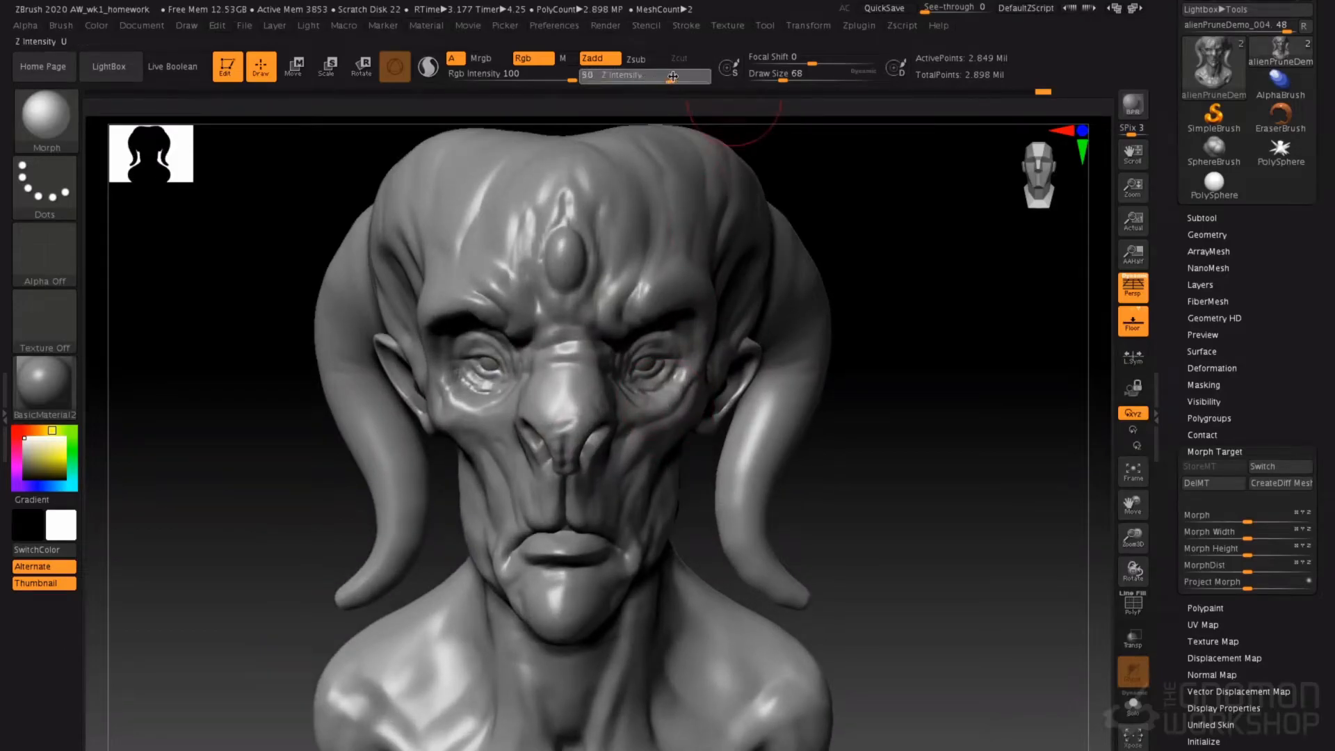
drag(673, 77, 686, 77)
right_drag(668, 419, 609, 419)
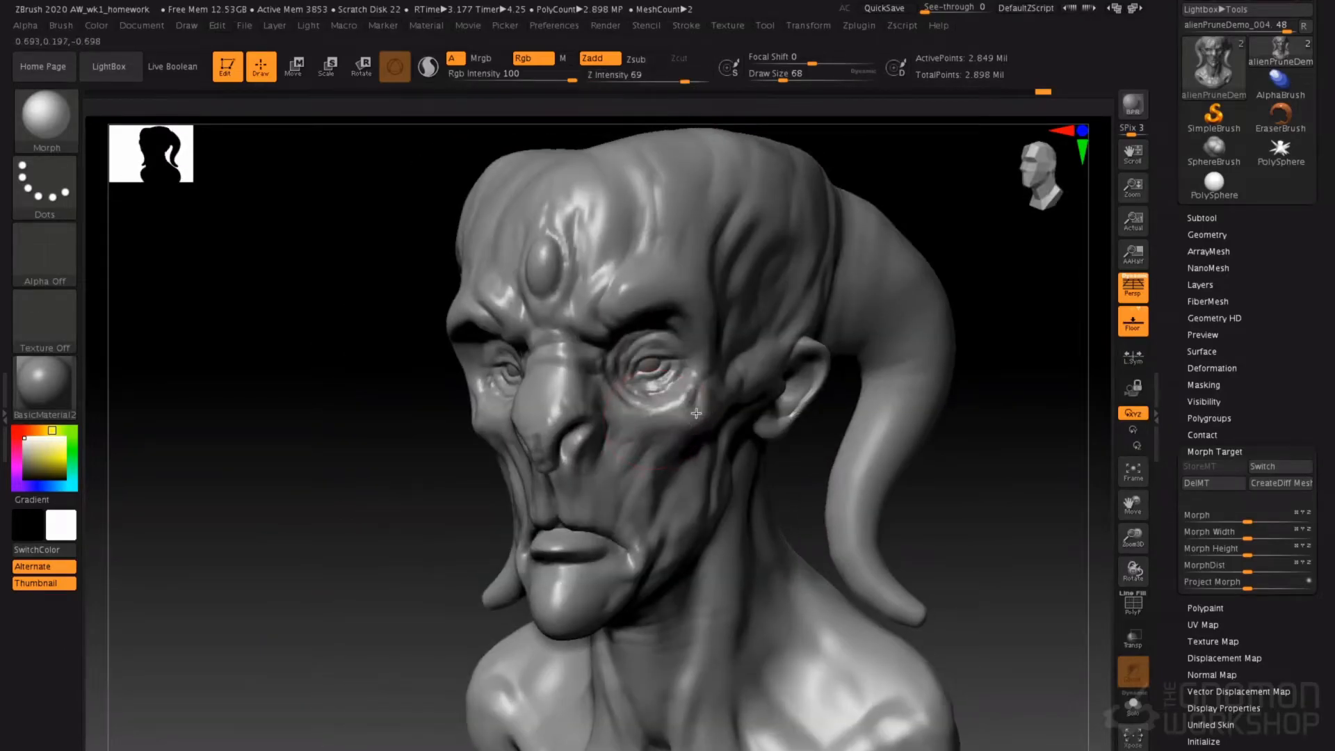
key(space)
drag(675, 296, 679, 295)
drag(717, 345, 666, 345)
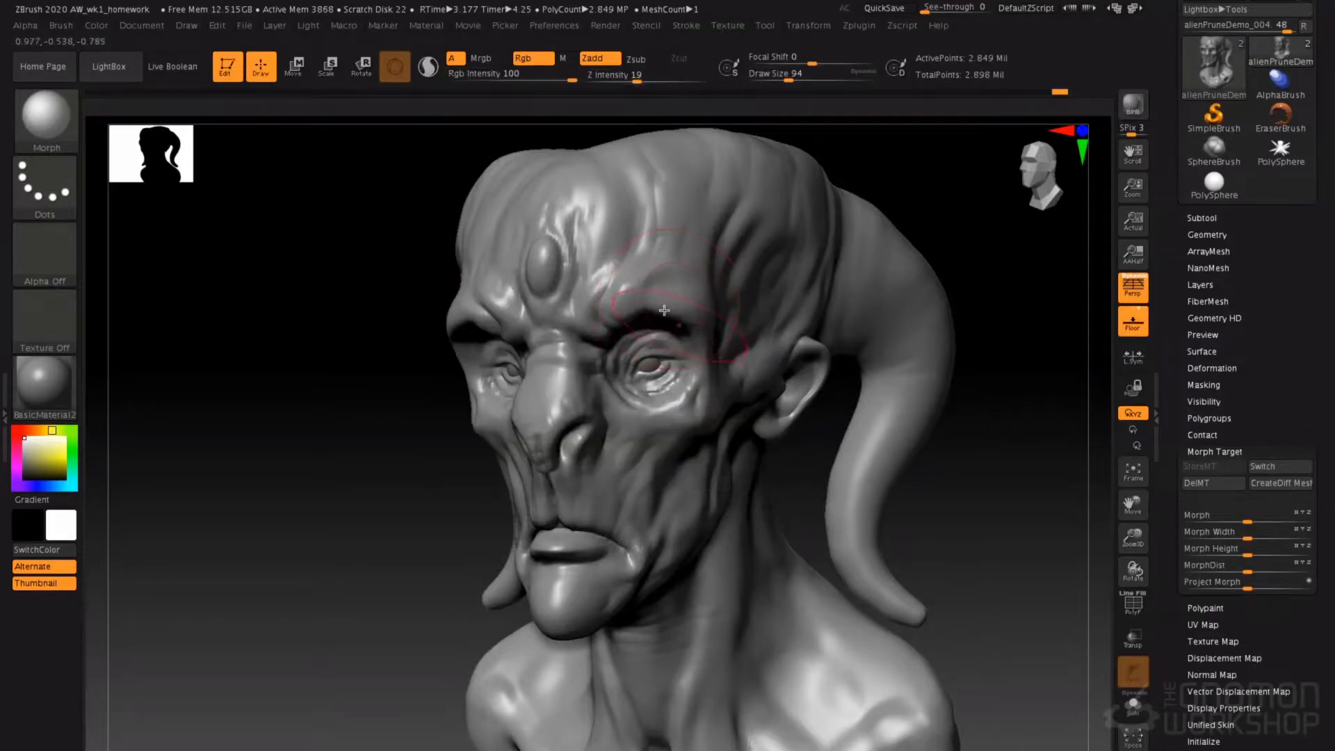
- Brush the stored morph target's asymmetry into the cheek and ear on one side of the head
right_drag(651, 288, 769, 393)
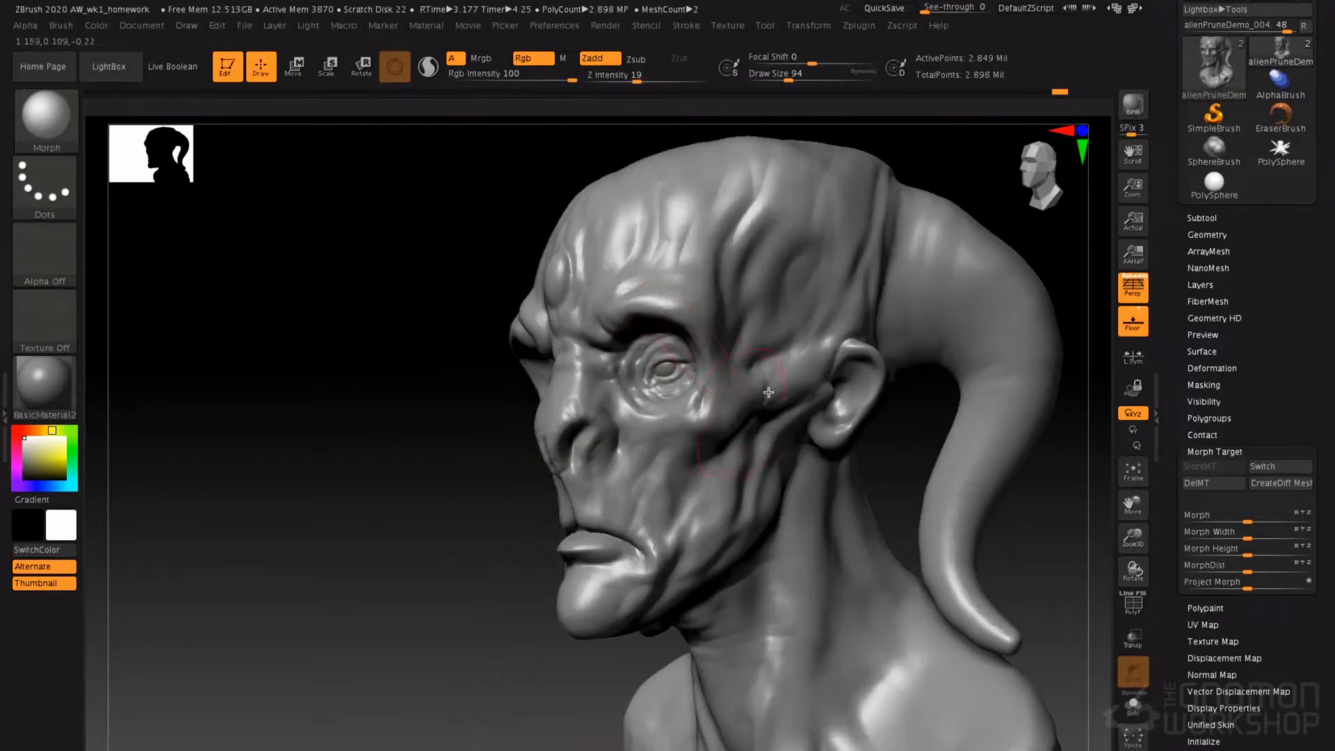
mouse_move(741, 474)
mouse_down()
mouse_move(751, 521)
mouse_move(765, 486)
mouse_move(702, 577)
mouse_move(762, 500)
mouse_up()
drag(867, 370, 888, 331)
right_drag(852, 393, 788, 397)
right_drag(720, 348, 704, 400)
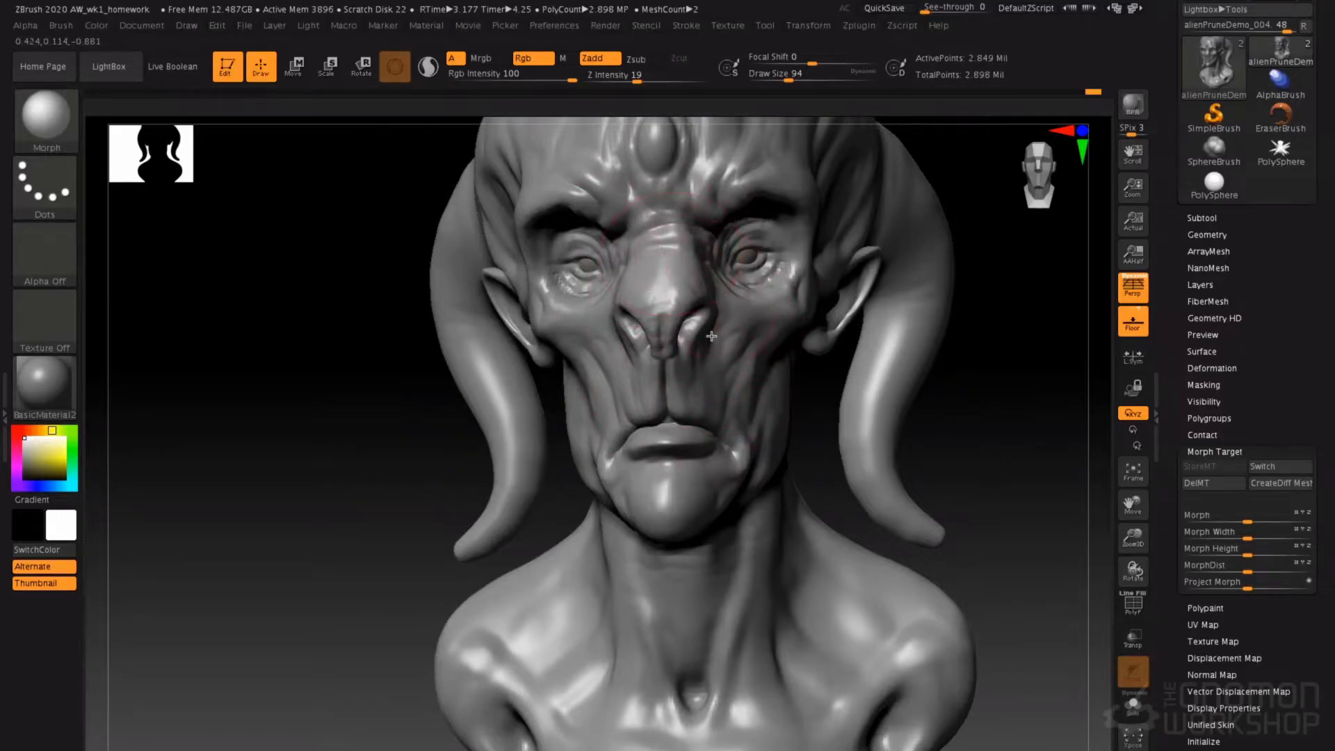
- Try brushing the morph target into the nose bridge and inner brow, and undo those strokes
right_drag(711, 335, 776, 374)
mouse_move(712, 258)
mouse_down()
mouse_move(647, 282)
mouse_move(616, 311)
mouse_move(669, 335)
mouse_move(661, 347)
mouse_up()
key(ctrl+z)
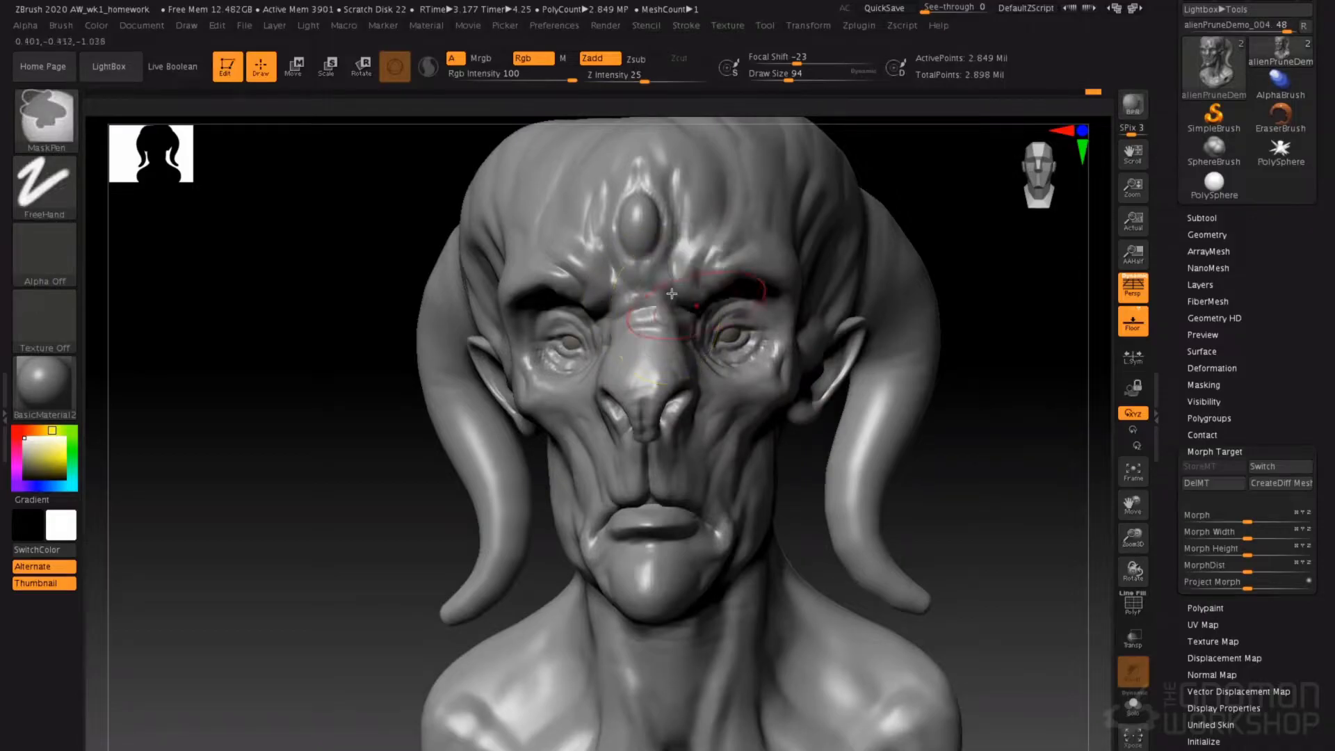
right_drag(695, 301, 706, 322)
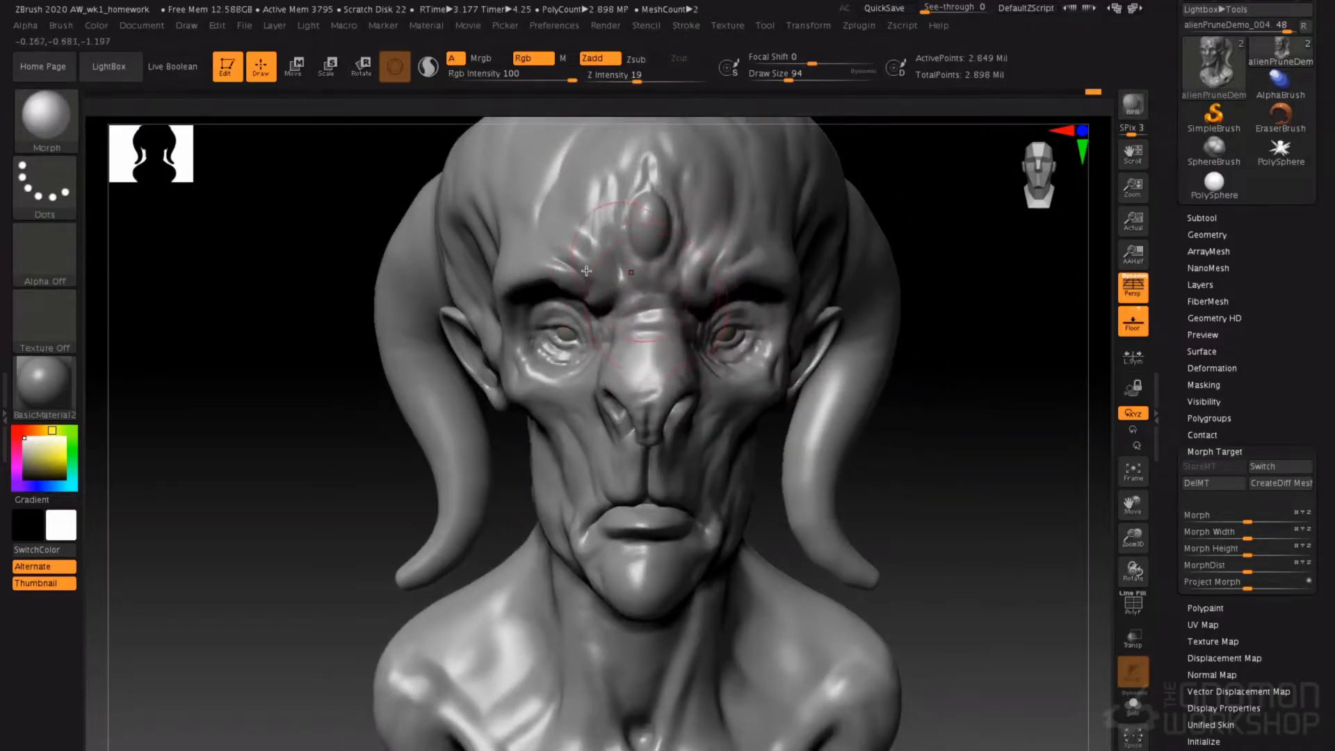
mouse_move(701, 266)
mouse_down()
mouse_move(659, 333)
mouse_move(649, 294)
mouse_move(672, 298)
mouse_up()
key(ctrl+z)
right_drag(813, 292, 722, 283)
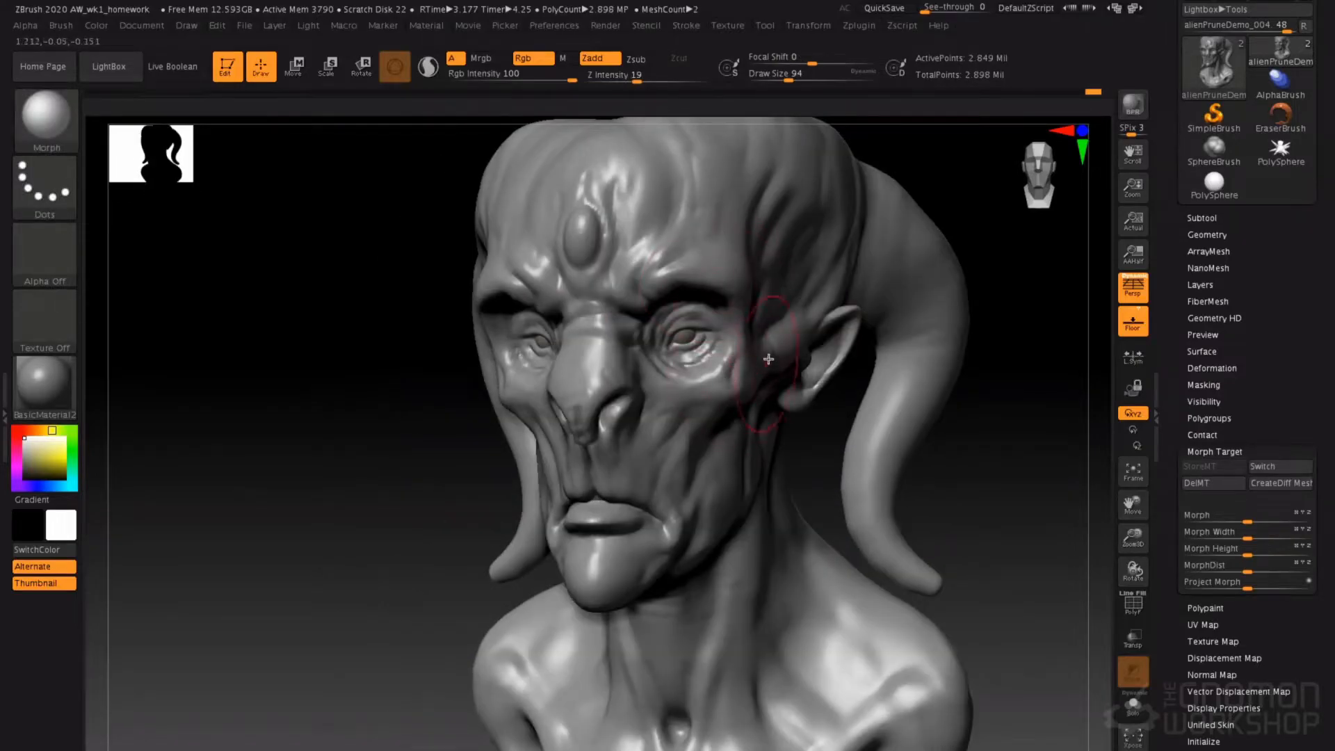
key(ctrl+z)
right_drag(829, 353, 701, 327)
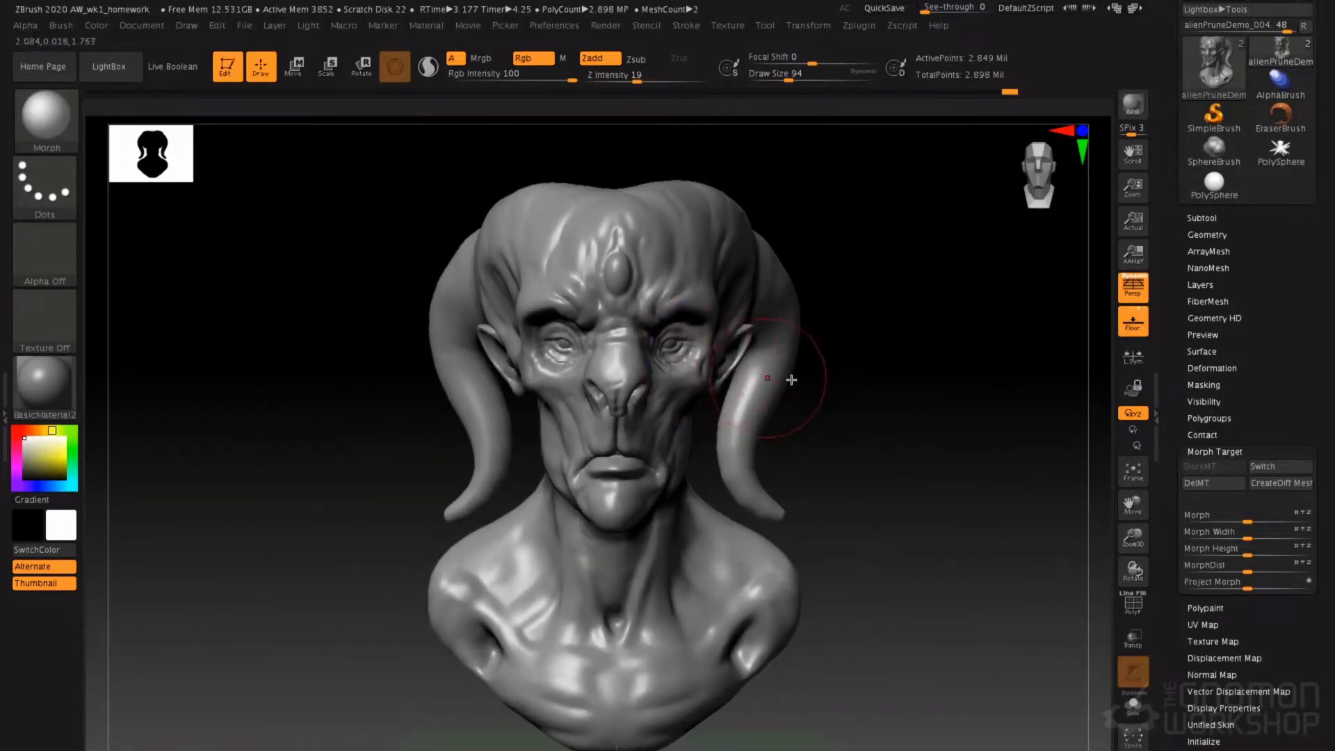
alt+right_drag(790, 379, 825, 387)
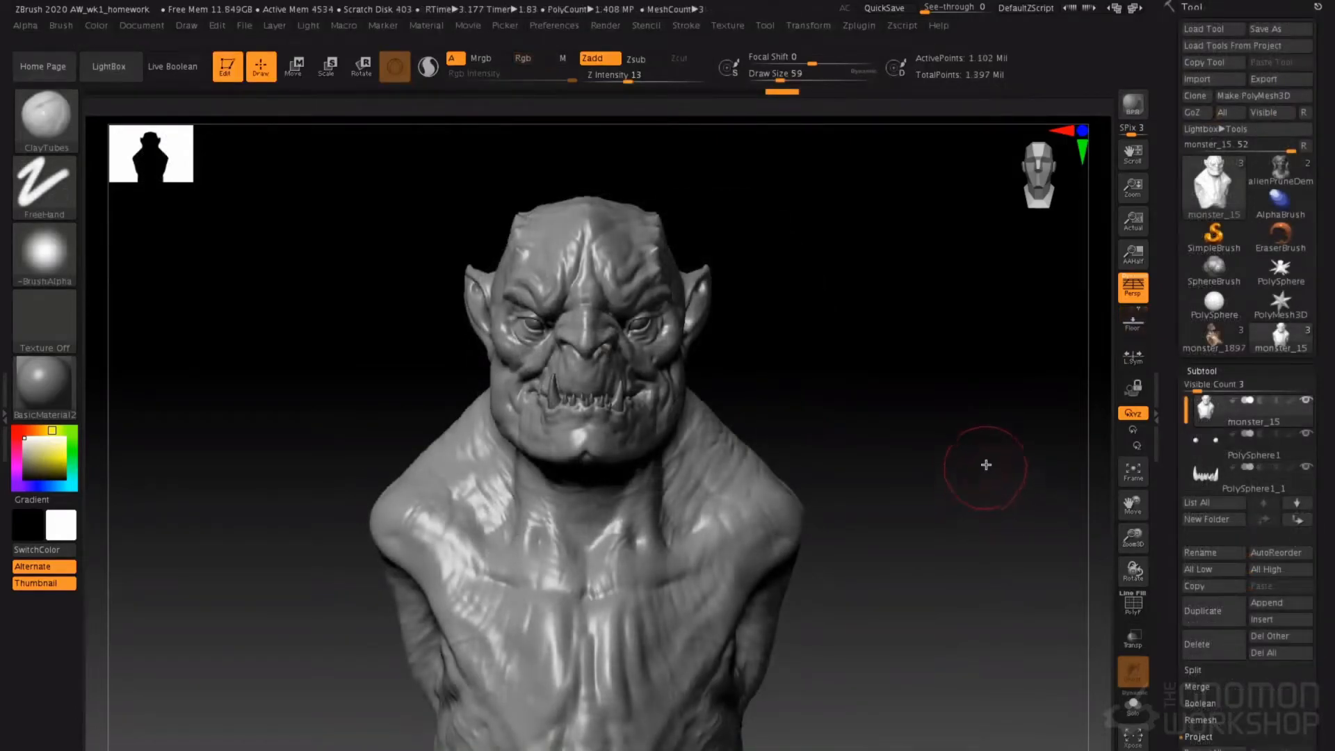
- Open the monster bust's Geometry settings and examine its DynaMesh setup and wireframe
click(1207, 370)
click(1208, 387)
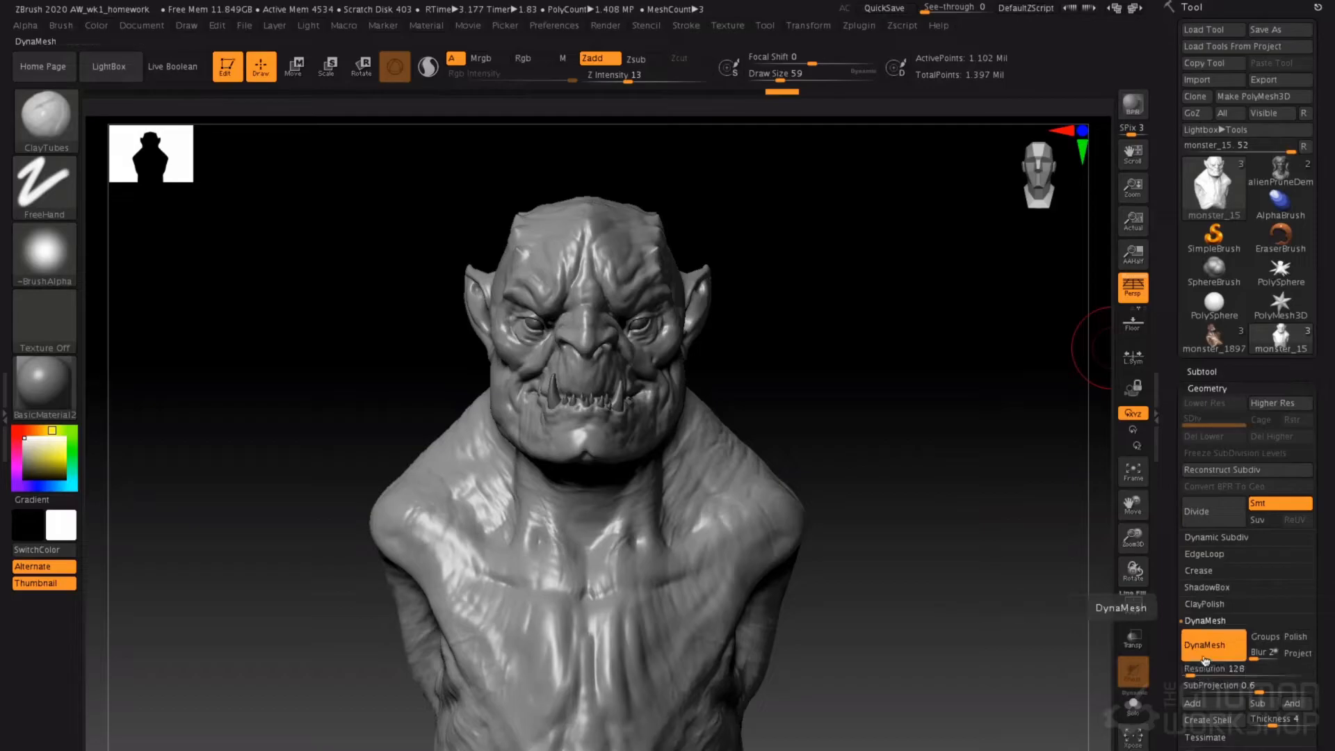
key(shift+f)
mouse_move(896, 395)
mouse_down()
mouse_move(824, 390)
mouse_move(942, 403)
mouse_move(867, 385)
mouse_move(909, 381)
mouse_move(883, 390)
mouse_up()
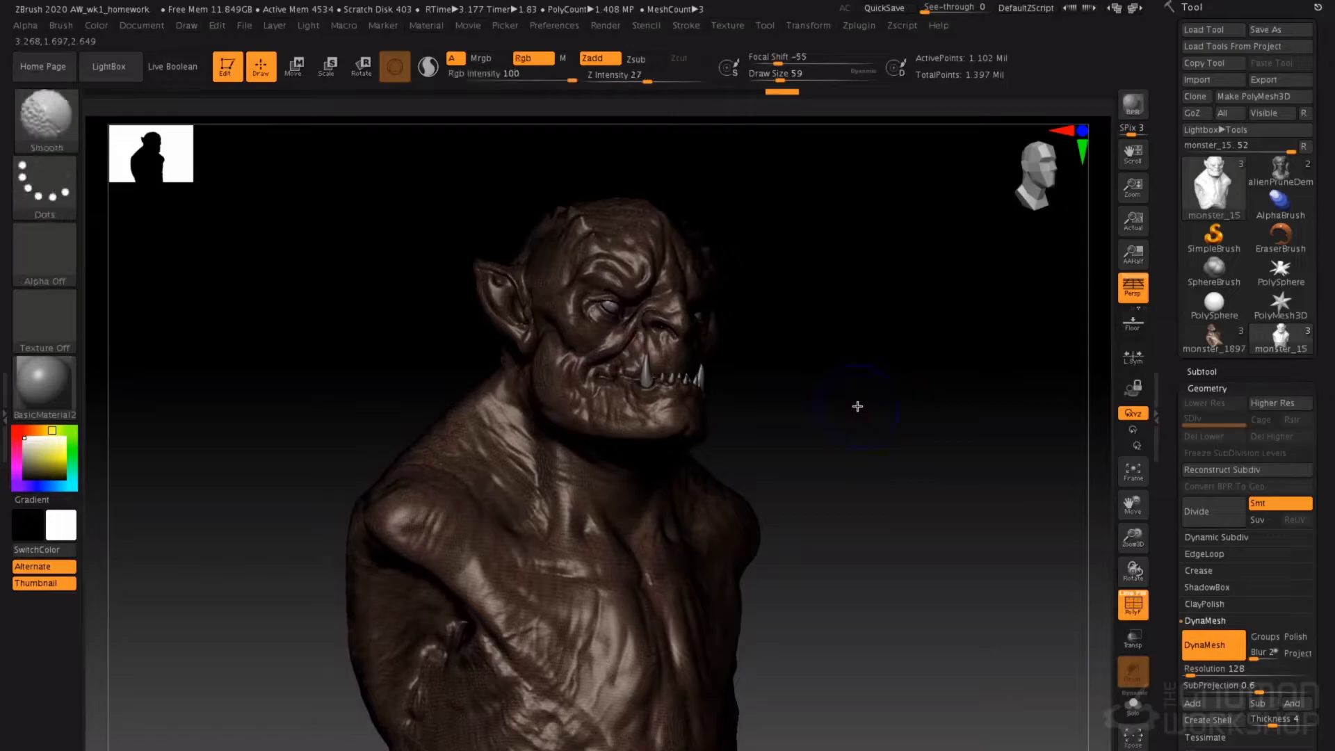
key(shift+f)
shift+drag(834, 389, 799, 403)
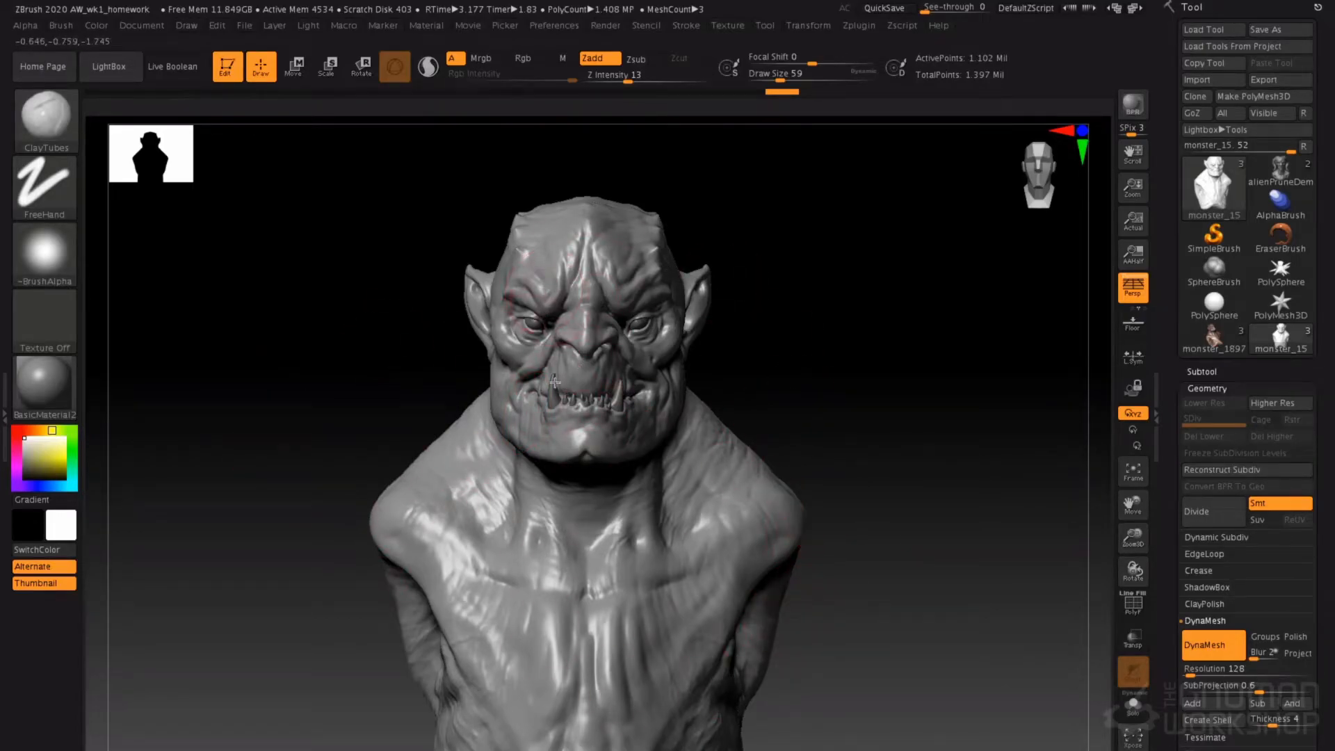
- Select the Move brush for the top of the monster's head and adjust the brush's Curve settings
alt+right_drag(555, 383, 555, 509)
ctrl+right_drag(546, 330, 547, 392)
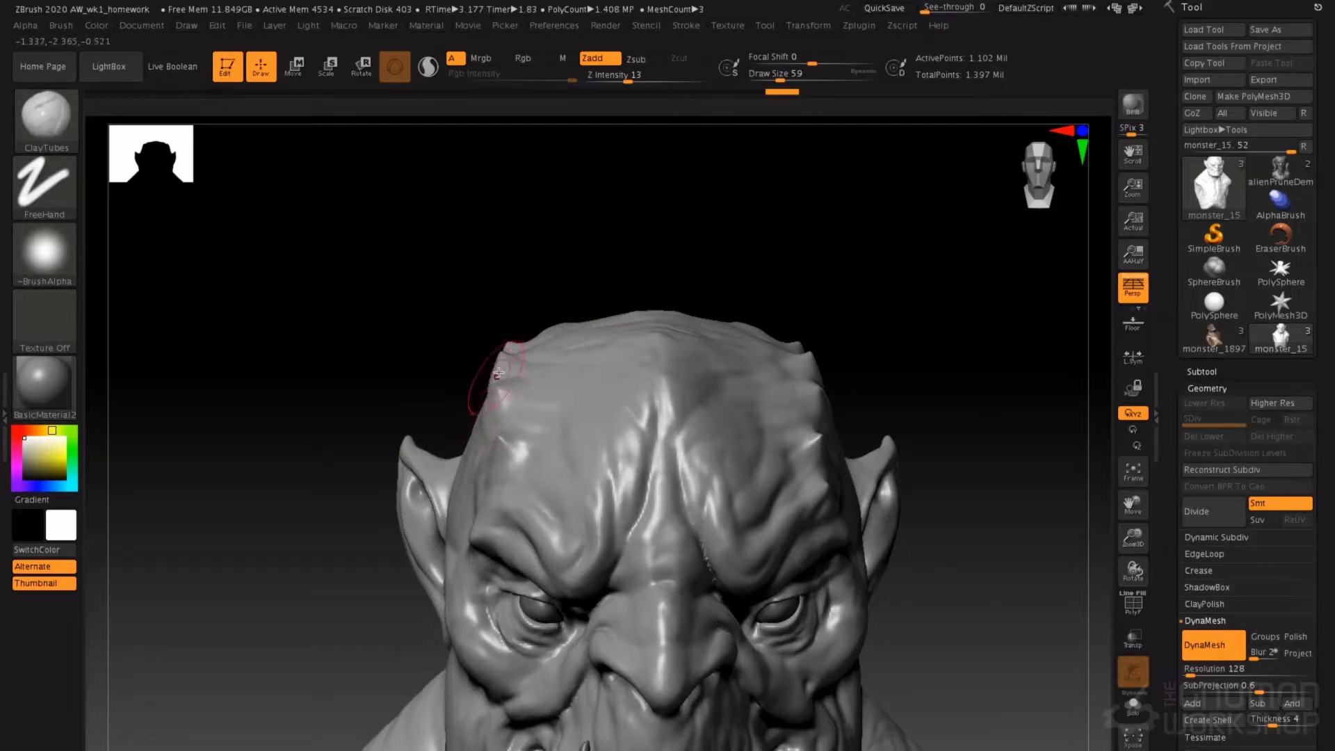
key(b)
key(m)
key(v)
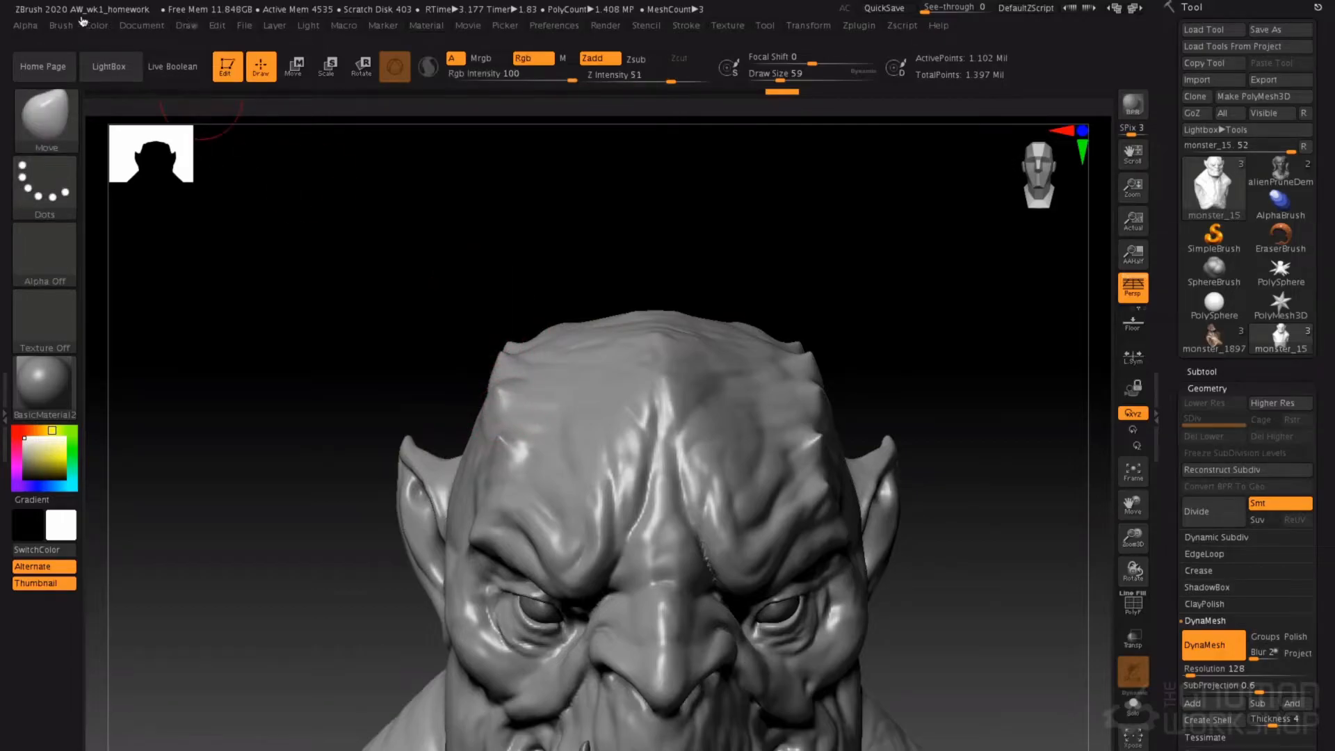
click(61, 25)
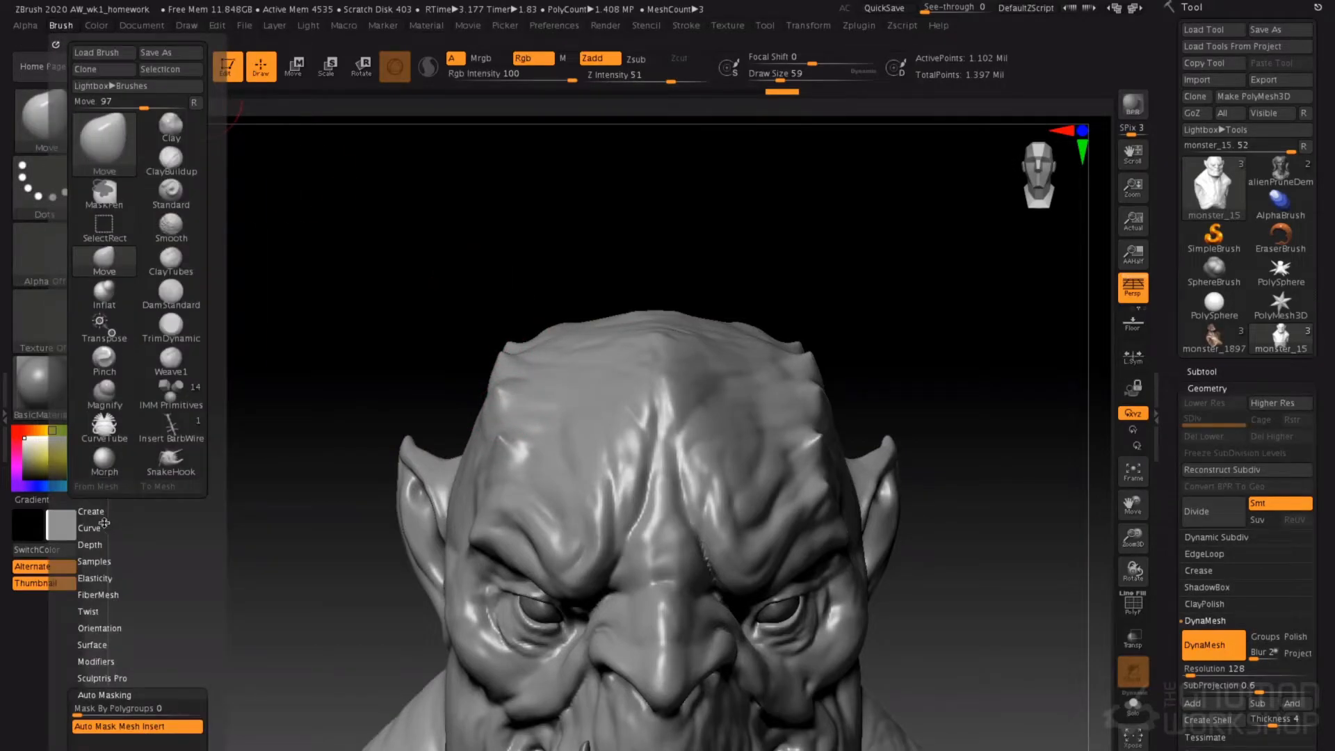
click(102, 527)
click(110, 560)
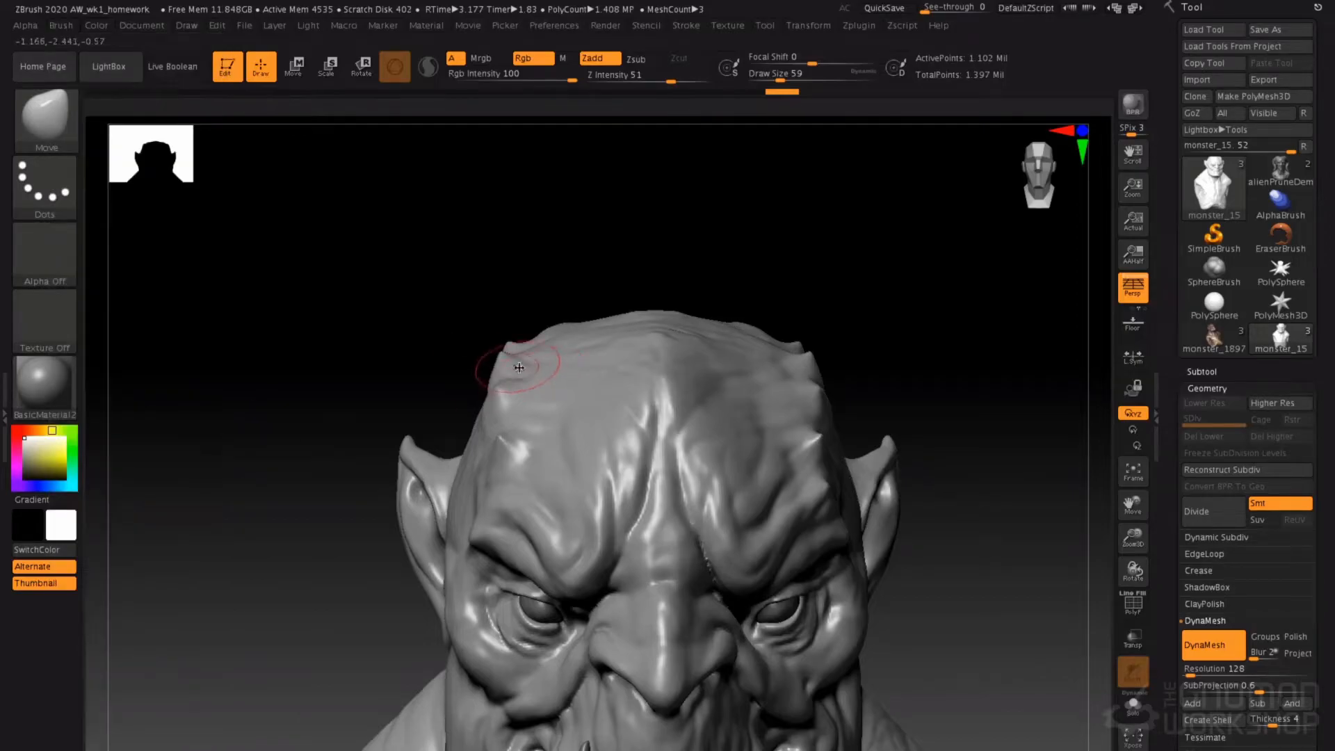
- Pull the bumps along one upper side of the monster's skull out into pointed spikes
mouse_move(500, 361)
mouse_down()
mouse_move(515, 299)
mouse_move(520, 330)
mouse_up()
drag(496, 385, 463, 305)
key(space)
drag(484, 391, 447, 477)
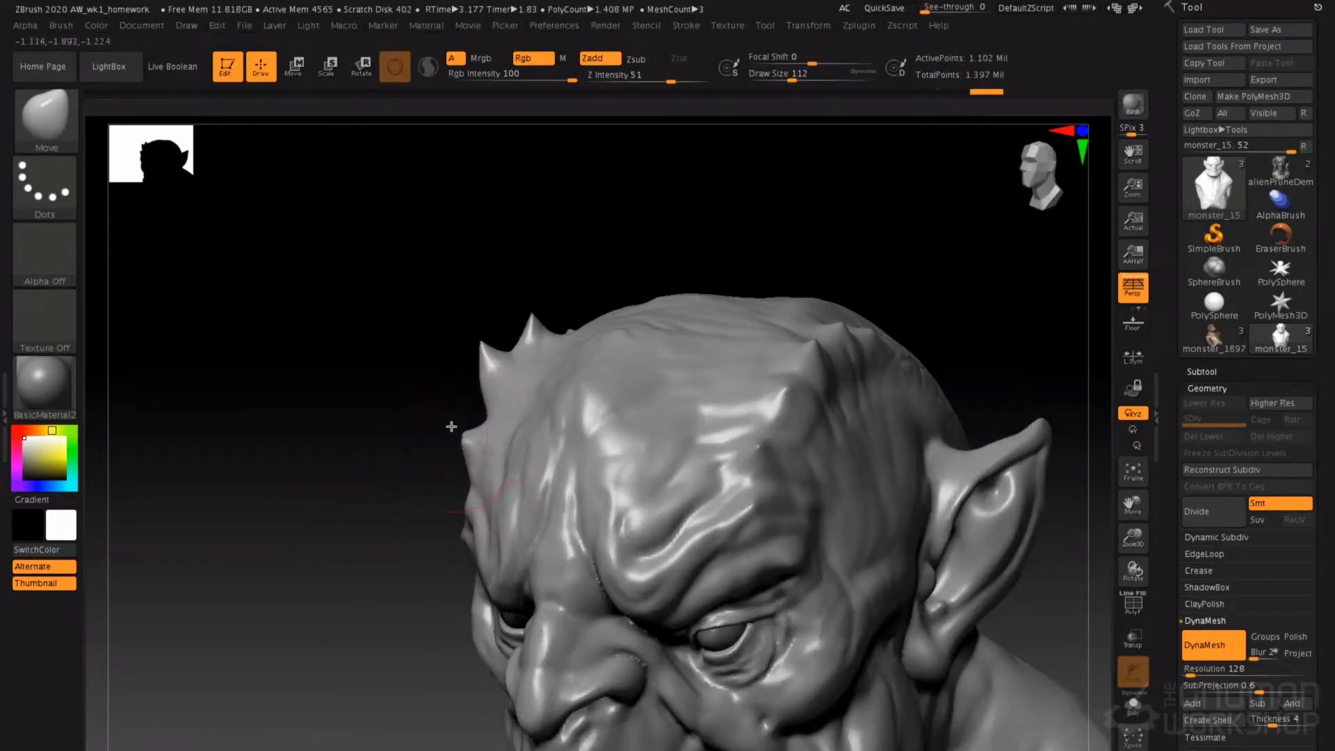
mouse_move(411, 364)
mouse_down()
mouse_move(640, 342)
mouse_move(477, 325)
mouse_move(495, 239)
mouse_move(475, 260)
mouse_up()
- Lengthen and bend the skull spikes into small curved horns, reducing the Move brush's Draw Size to 46
key(space)
mouse_move(431, 327)
mouse_down()
mouse_move(470, 271)
mouse_move(542, 278)
mouse_up()
key(space)
mouse_move(487, 284)
mouse_down()
mouse_move(465, 298)
mouse_move(502, 306)
mouse_move(526, 341)
mouse_move(539, 333)
mouse_move(515, 312)
mouse_up()
mouse_move(584, 311)
mouse_down()
mouse_move(473, 296)
mouse_move(501, 276)
mouse_move(578, 286)
mouse_move(525, 244)
mouse_up()
key(space)
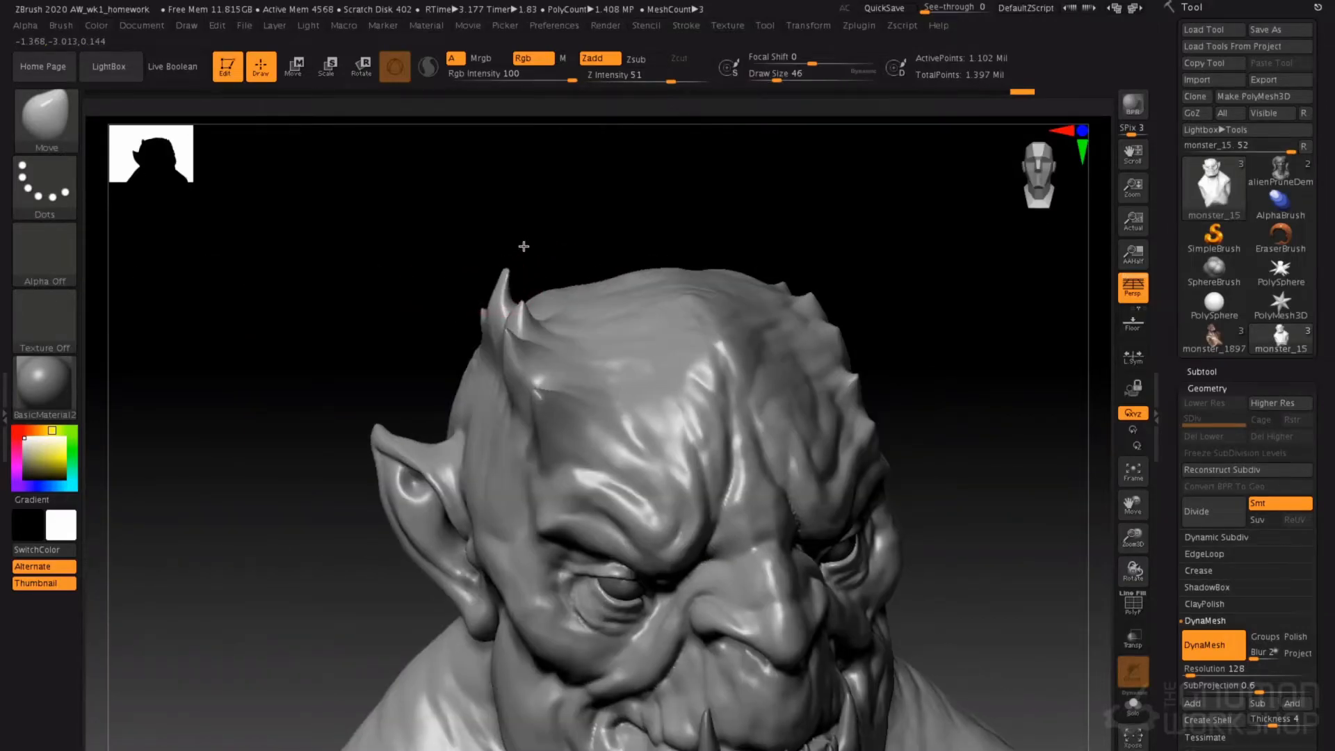
mouse_move(506, 323)
mouse_down()
mouse_move(501, 309)
mouse_move(521, 306)
mouse_move(480, 305)
mouse_up()
- Pull a sharp point out of the outer brow ridge at Draw Size 29, and set the Draw Size to 39
right_drag(445, 304, 546, 452)
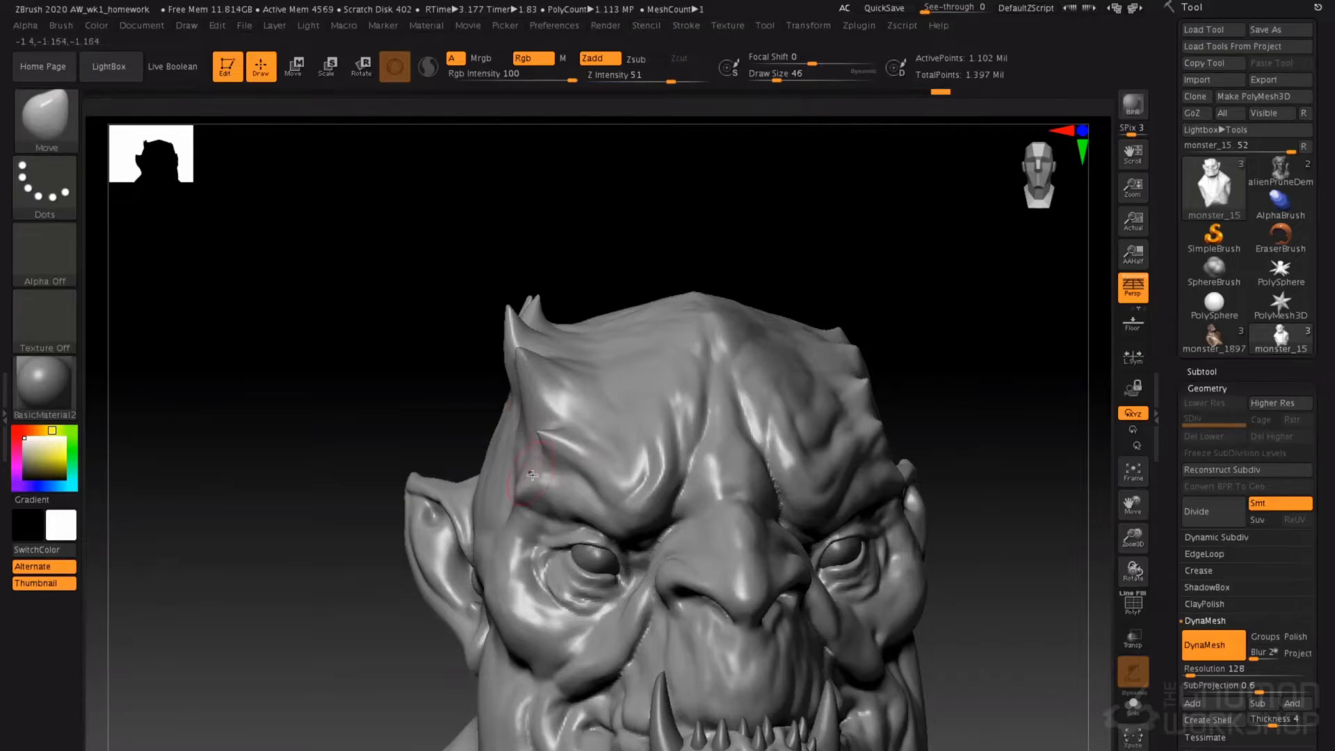
key(space)
drag(550, 472, 514, 513)
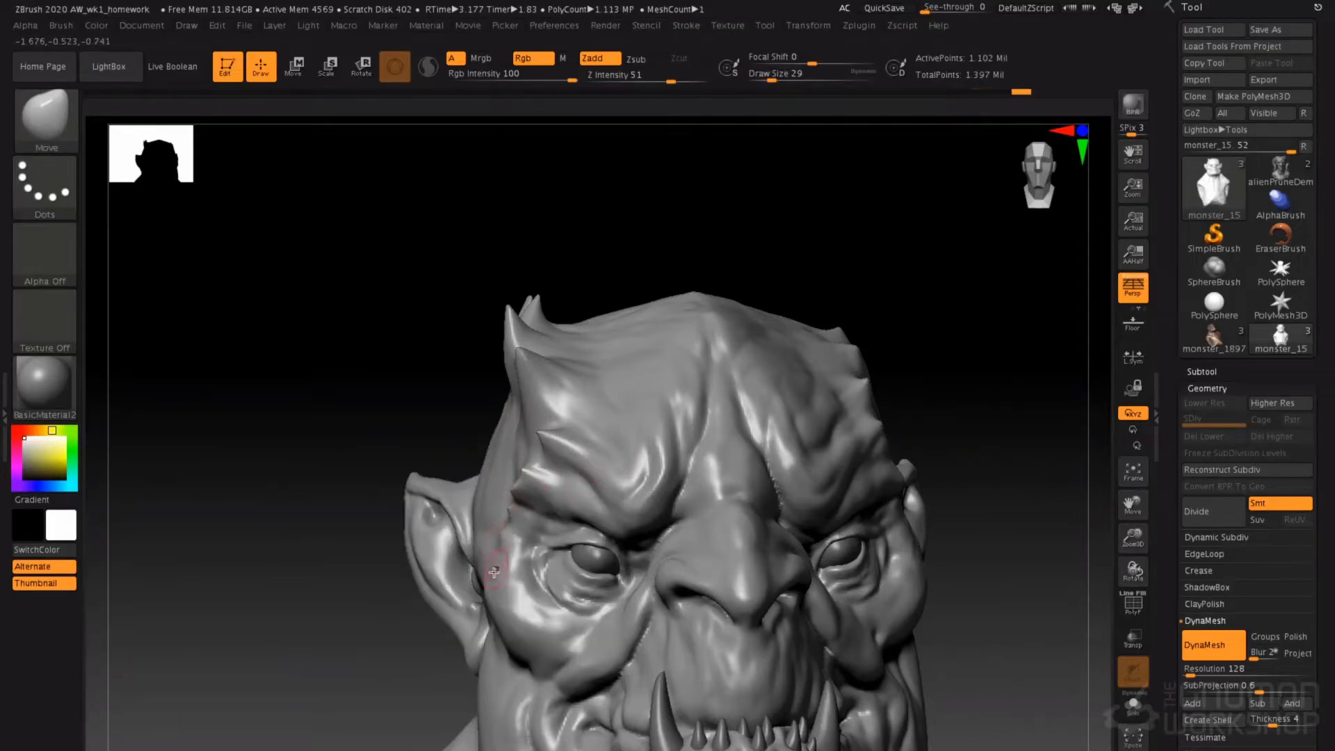
right_drag(552, 403, 590, 326)
key(space)
drag(590, 326, 596, 326)
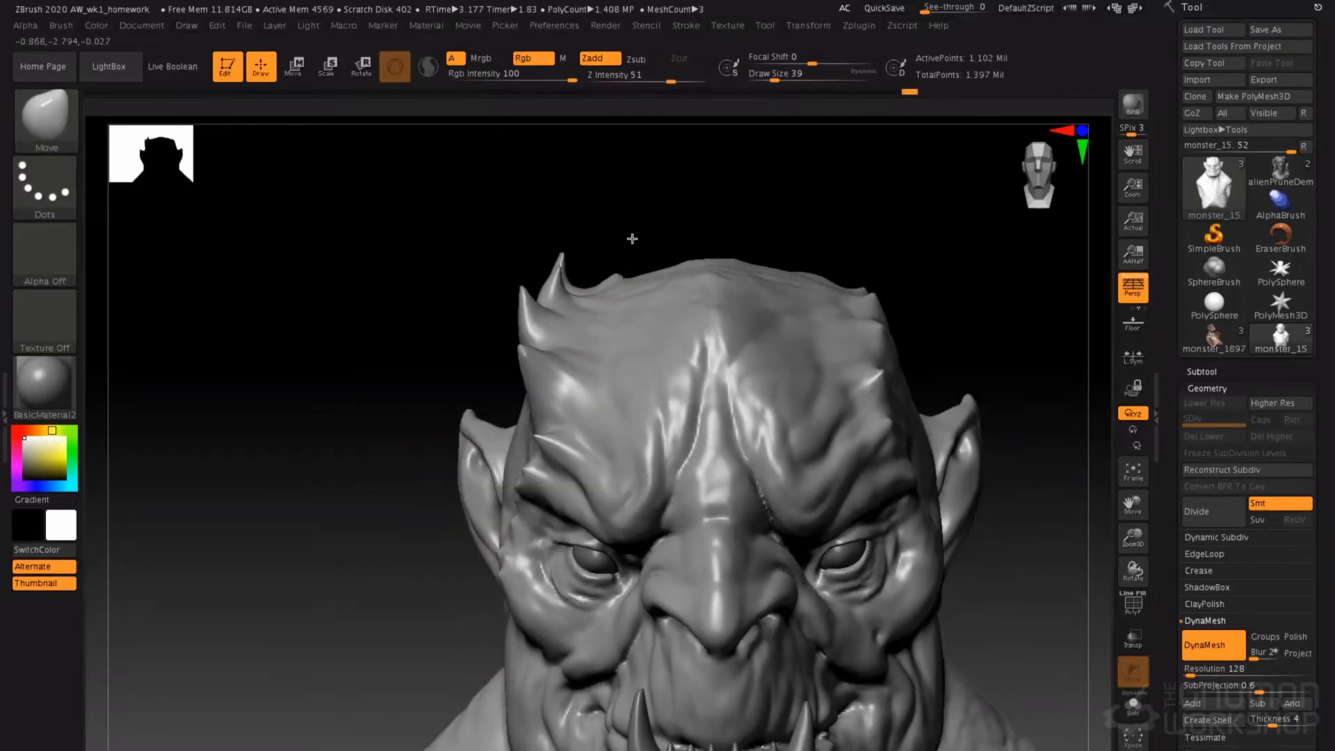
- Set the Move brush's Draw Size to 62
mouse_move(635, 316)
ctrl+right_down()
mouse_move(614, 220)
mouse_move(697, 250)
ctrl+right_up()
right_drag(593, 267, 581, 324)
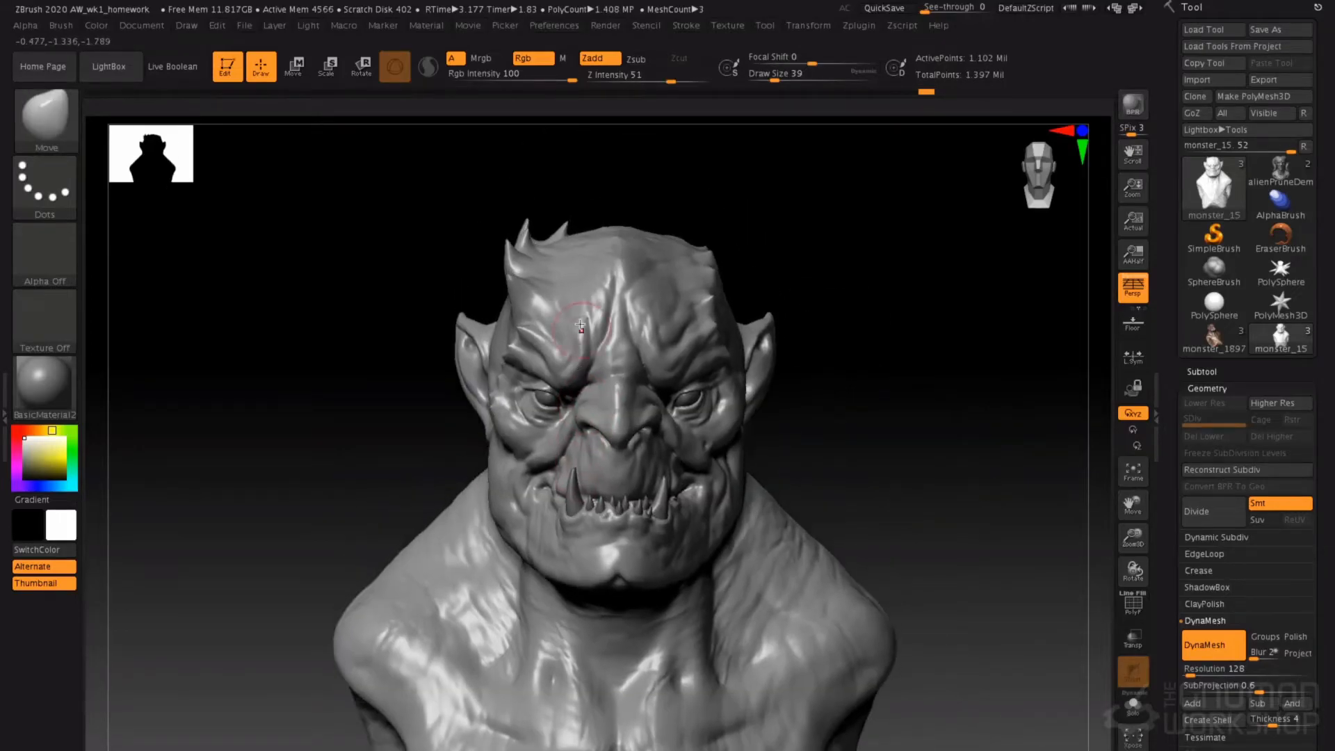
key(space)
drag(453, 308, 461, 307)
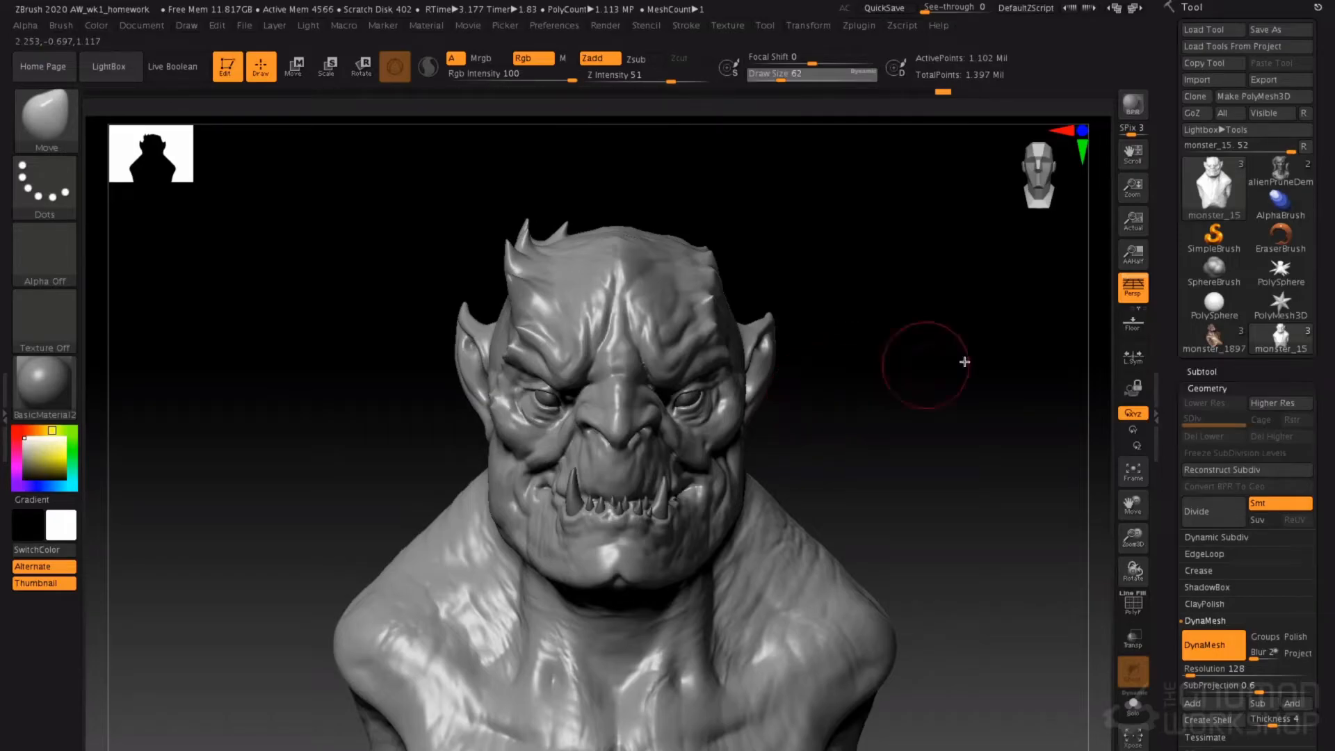
- Show the floor grid only on the plane that divides the bust into its two halves, and turn off perspective
click(1133, 323)
click(1137, 311)
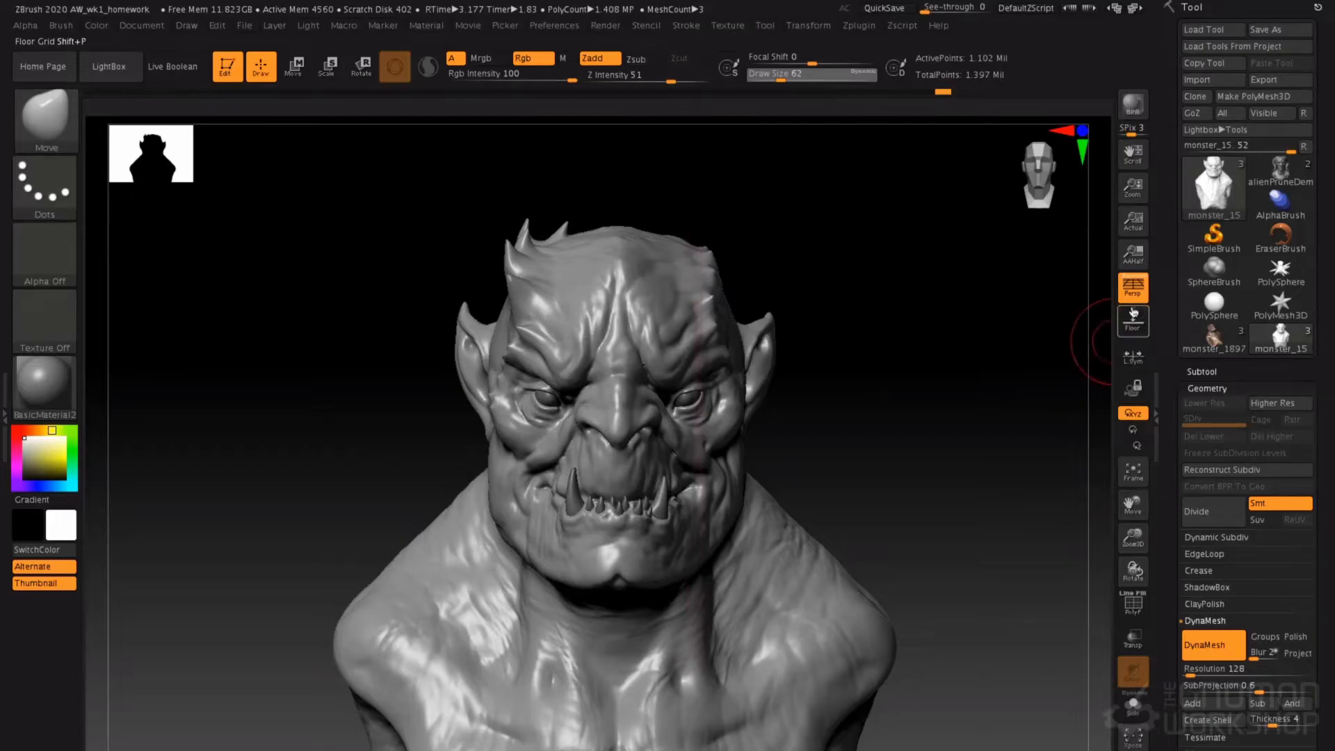
click(1132, 324)
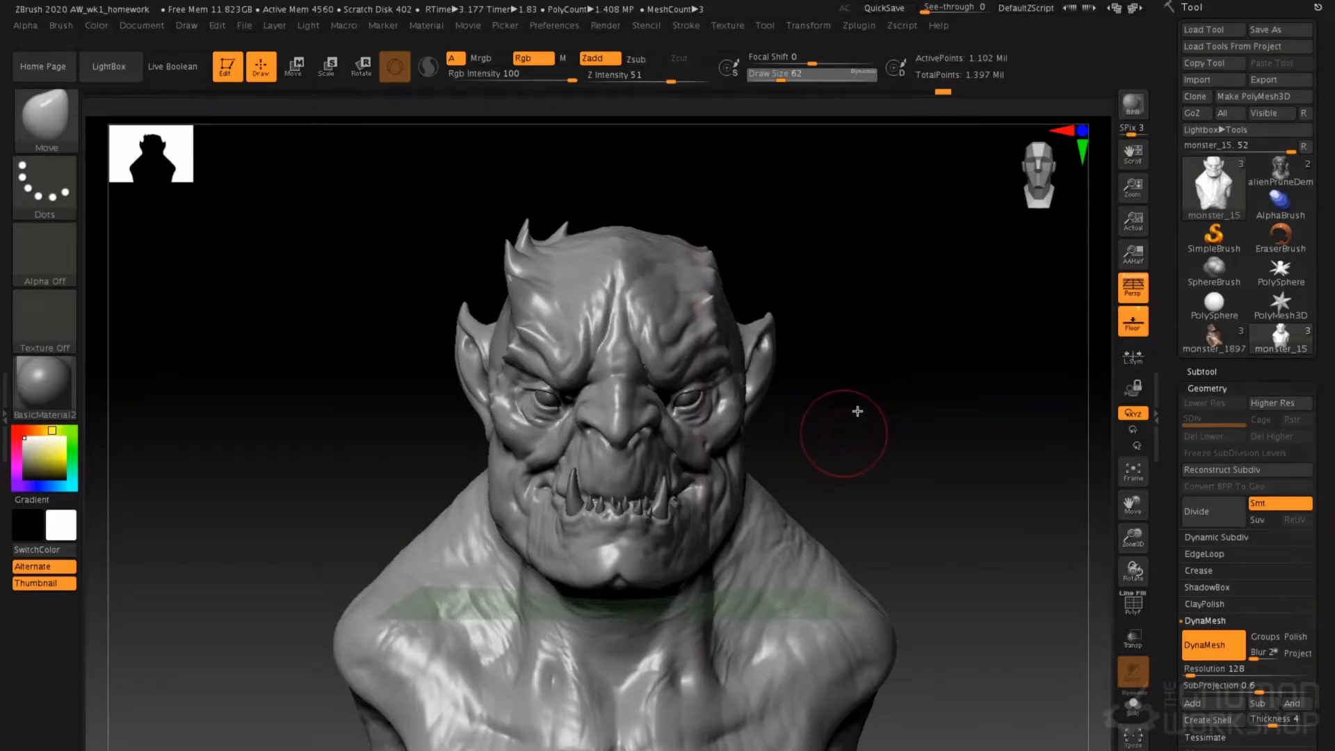
click(1132, 309)
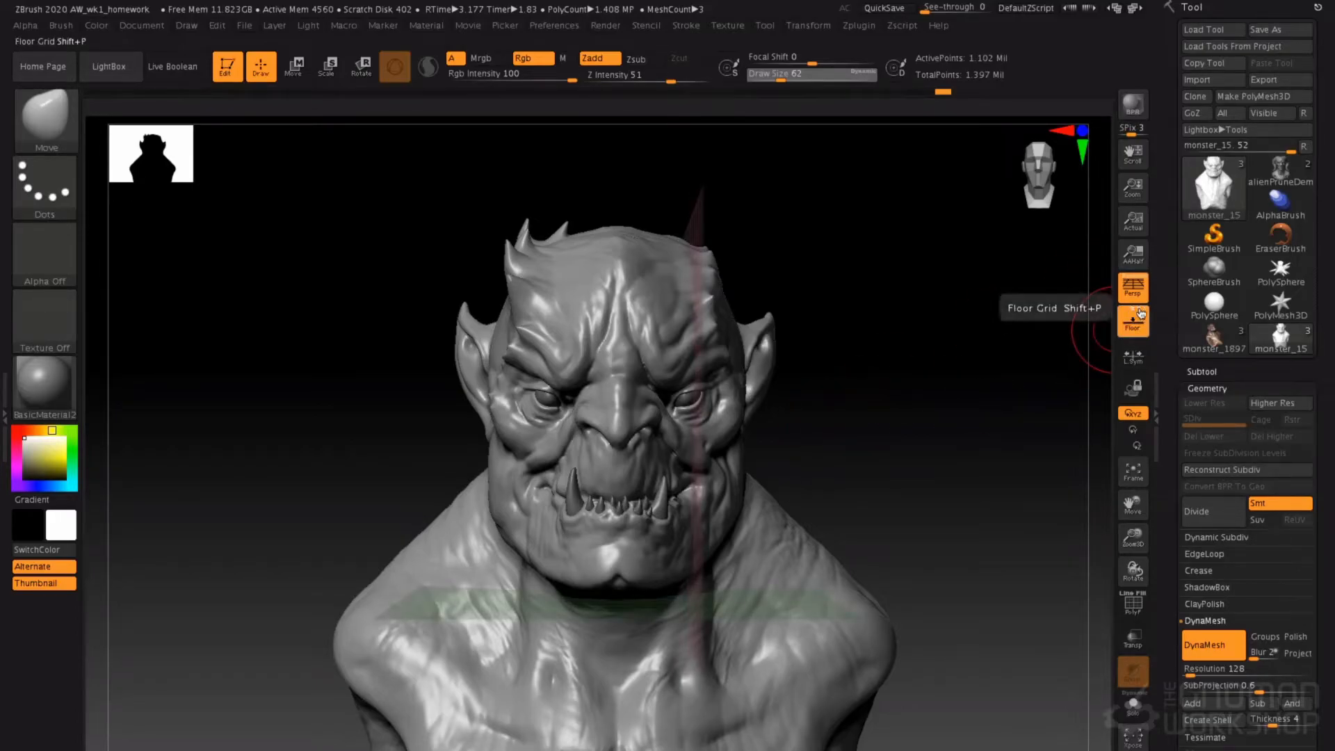
click(1135, 310)
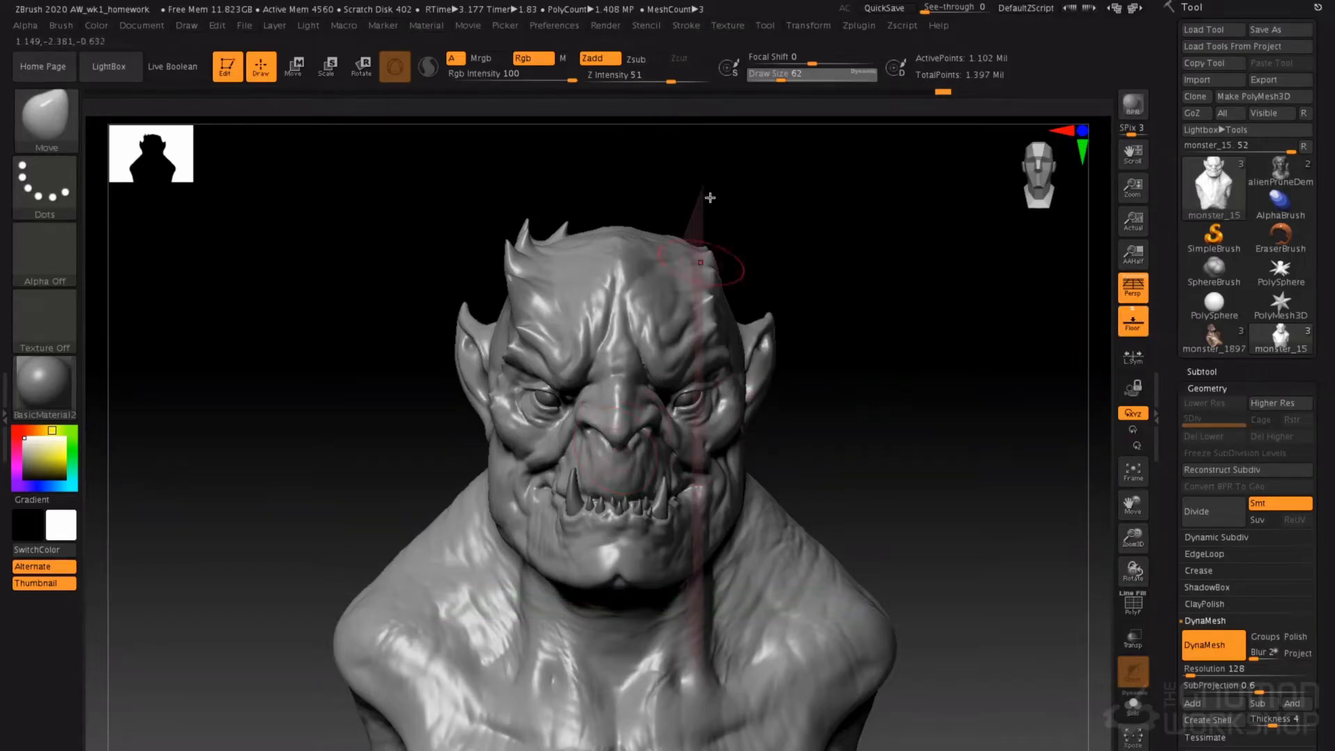
click(1132, 286)
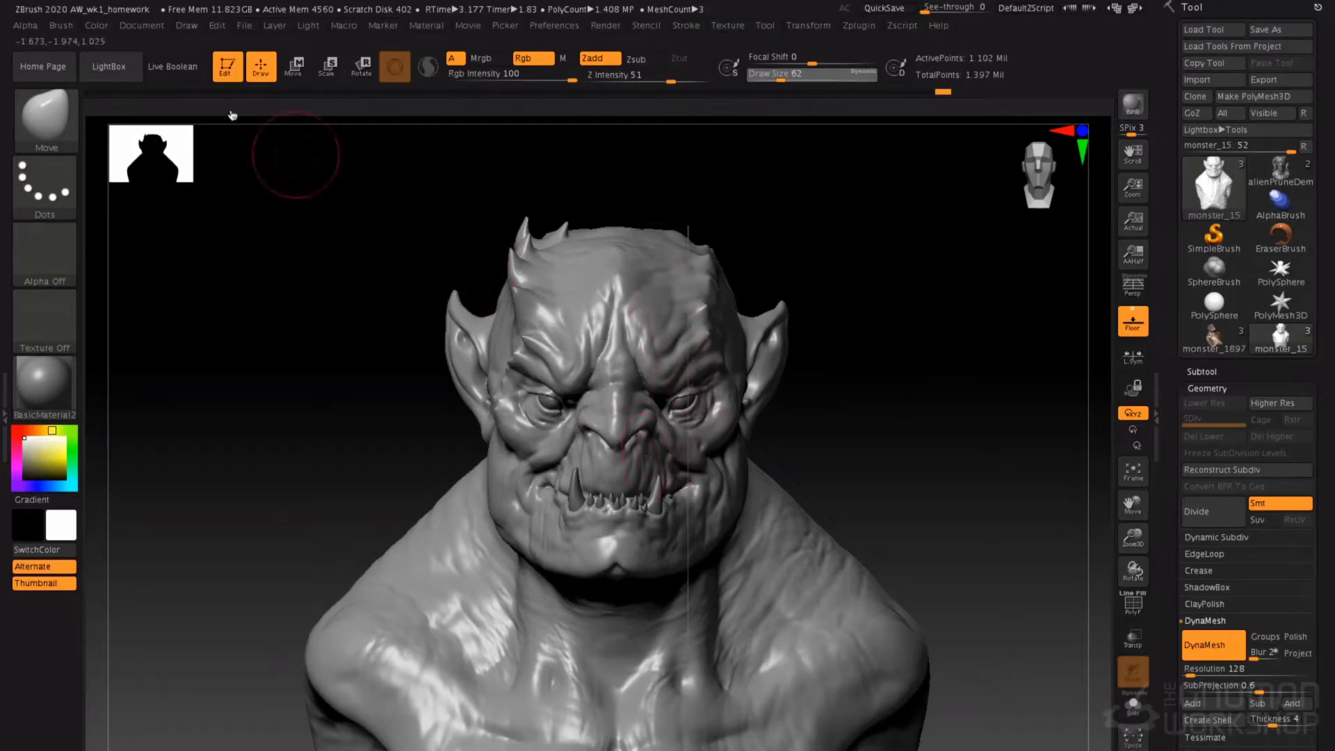
- Set the grid elevation to 0 and compare the grid's centre line with the cleft in the monster's chin
click(186, 26)
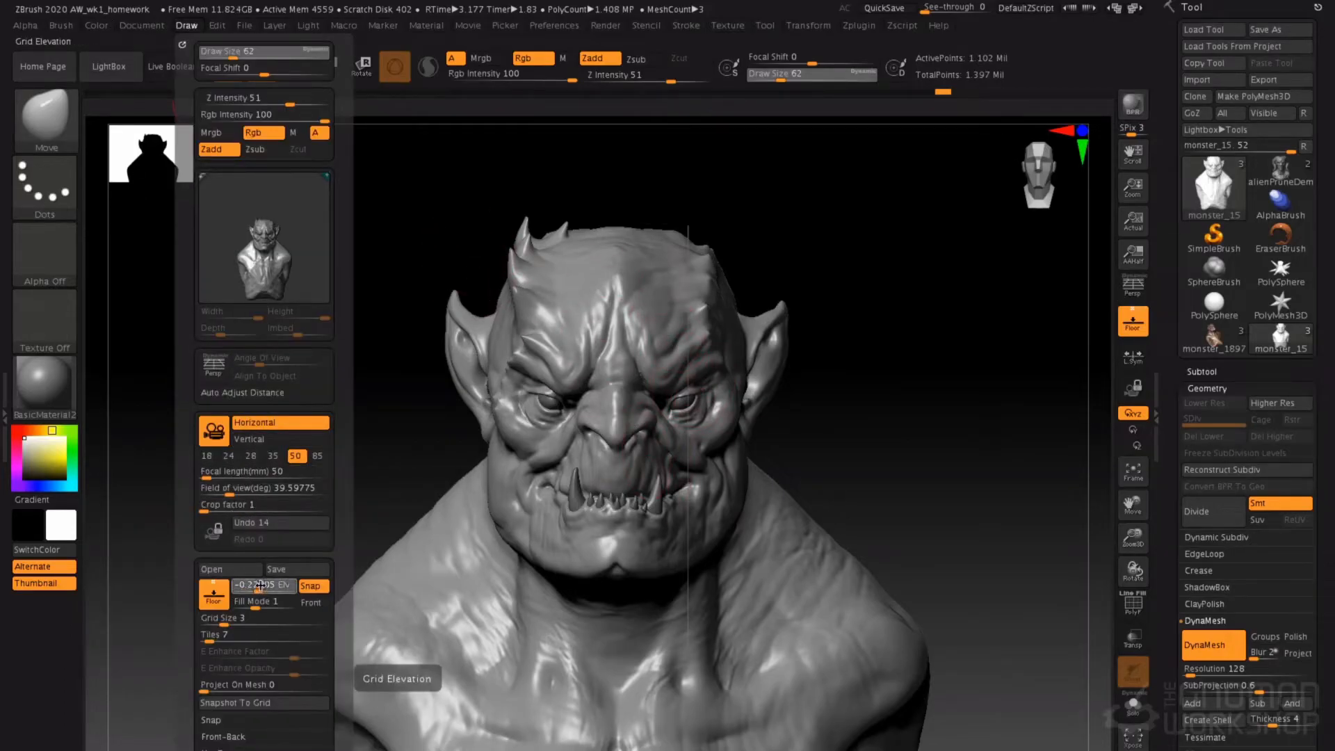
drag(259, 588, 263, 586)
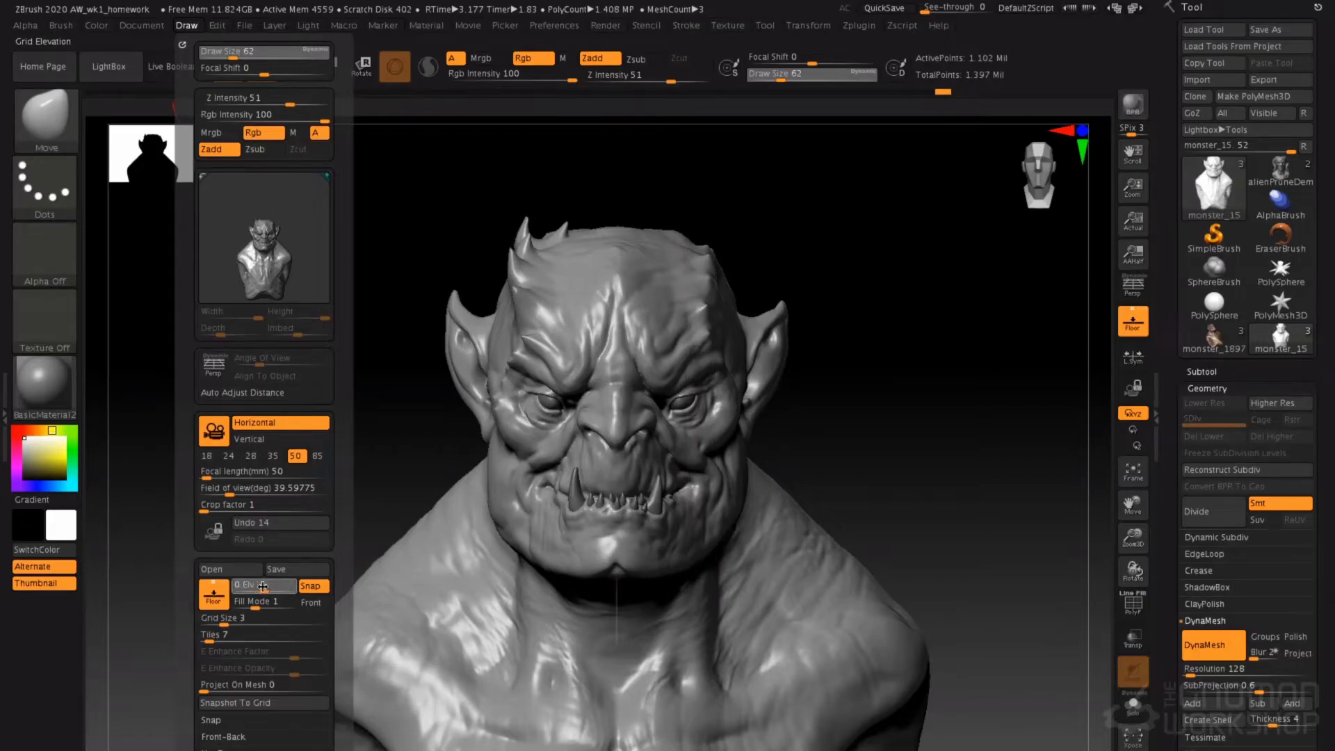
mouse_move(645, 420)
ctrl+right_down()
mouse_move(677, 492)
mouse_move(731, 107)
ctrl+right_up()
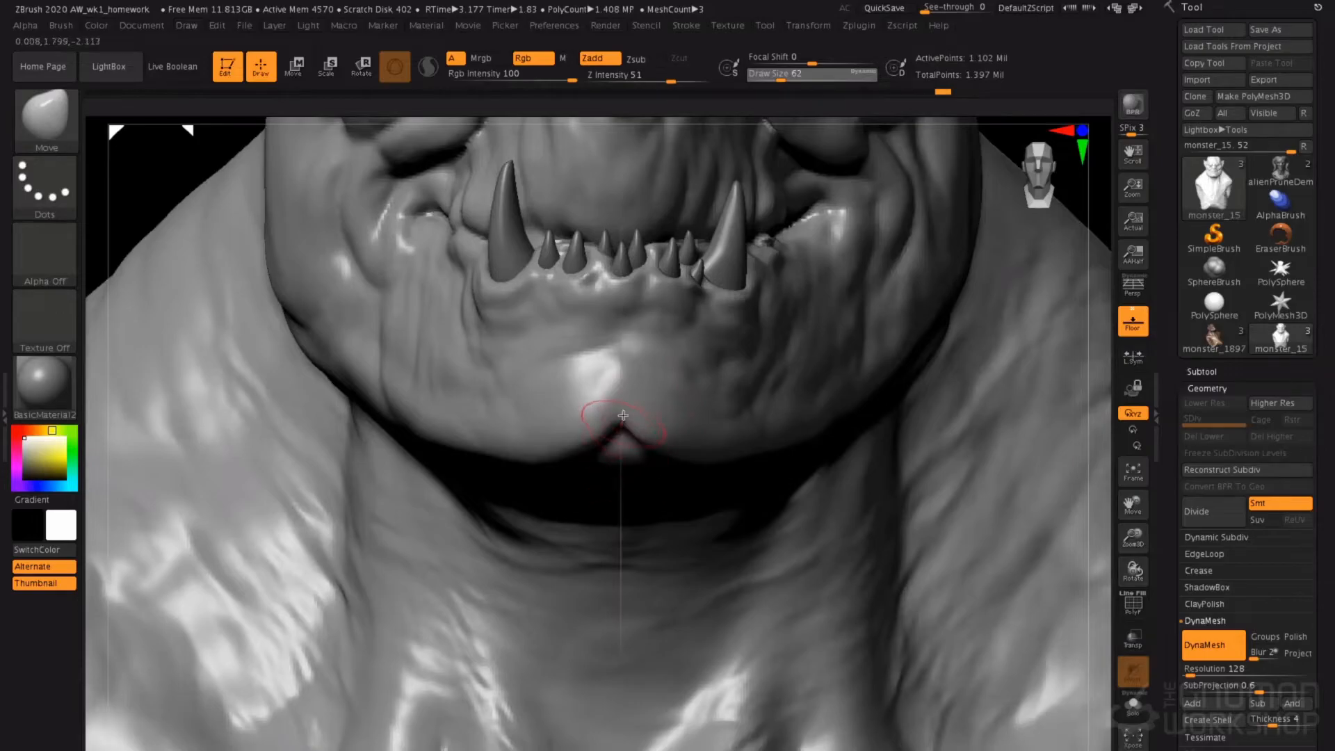
ctrl+right_drag(627, 404, 641, 513)
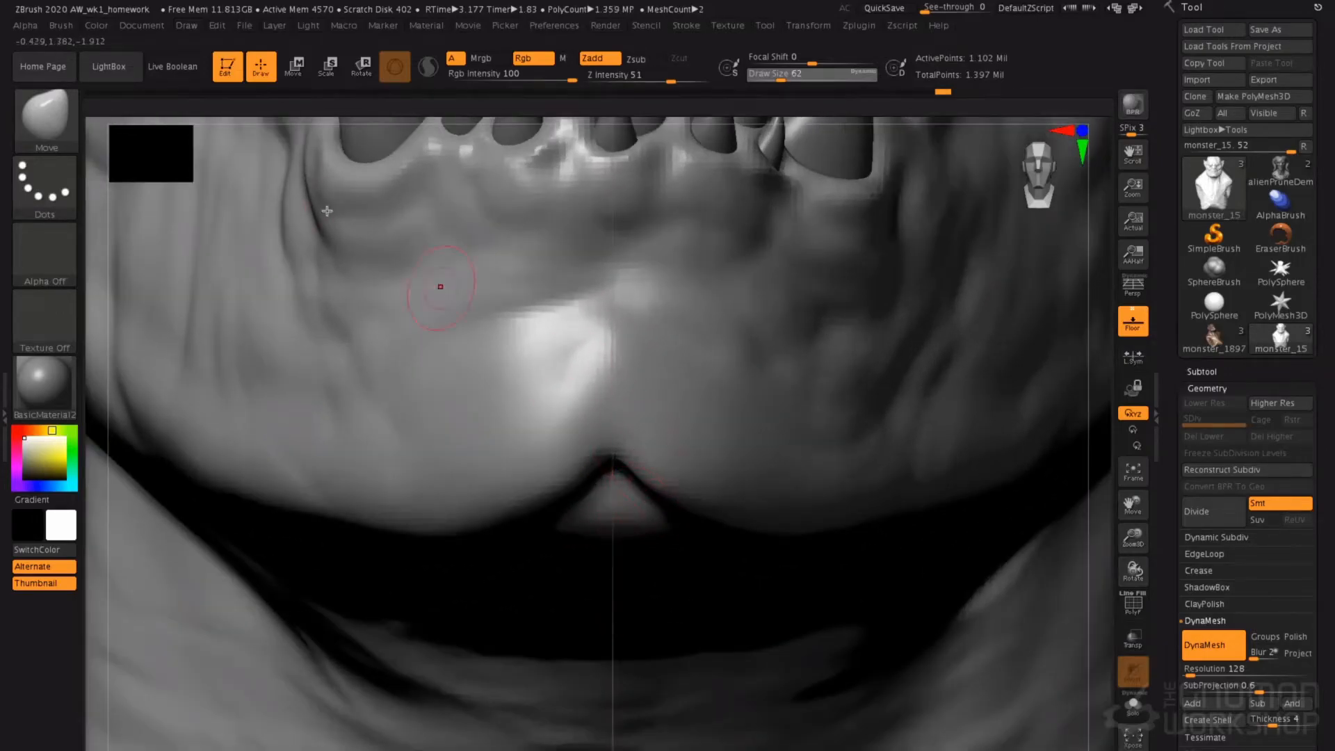
click(188, 25)
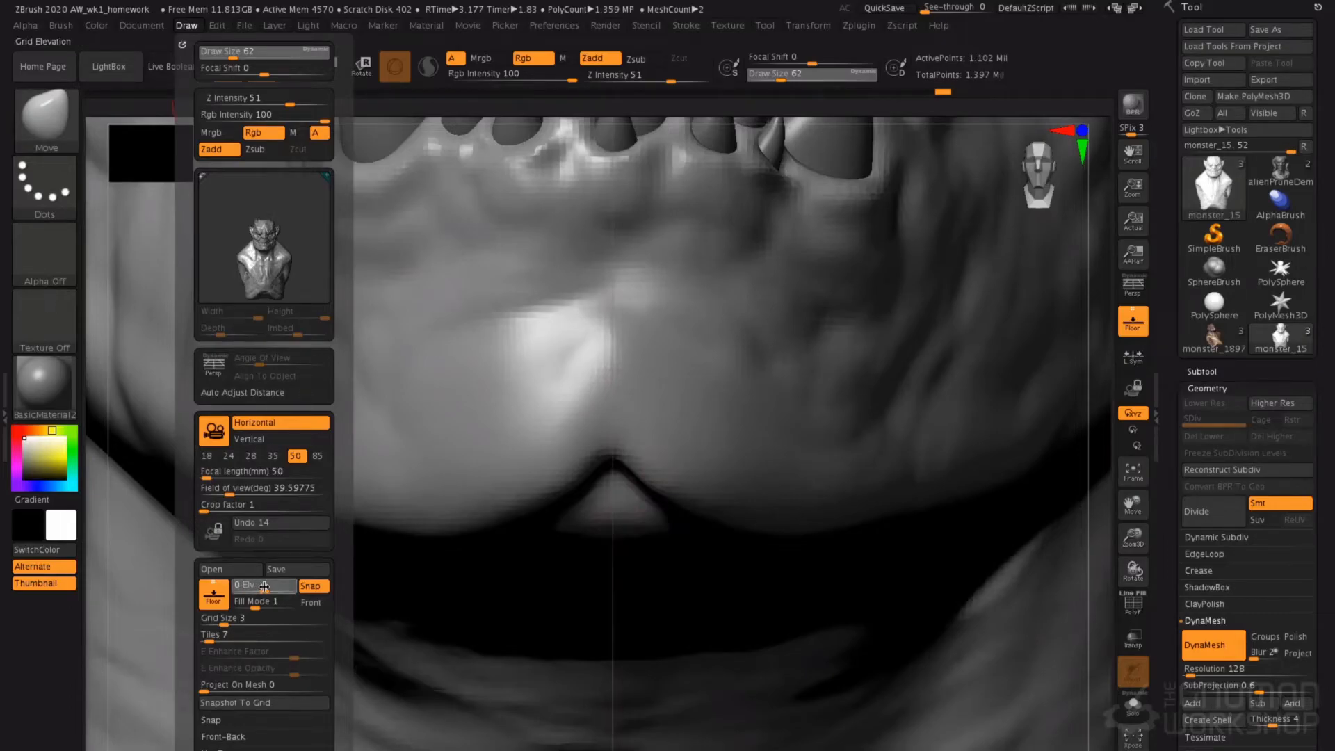
drag(262, 586, 265, 587)
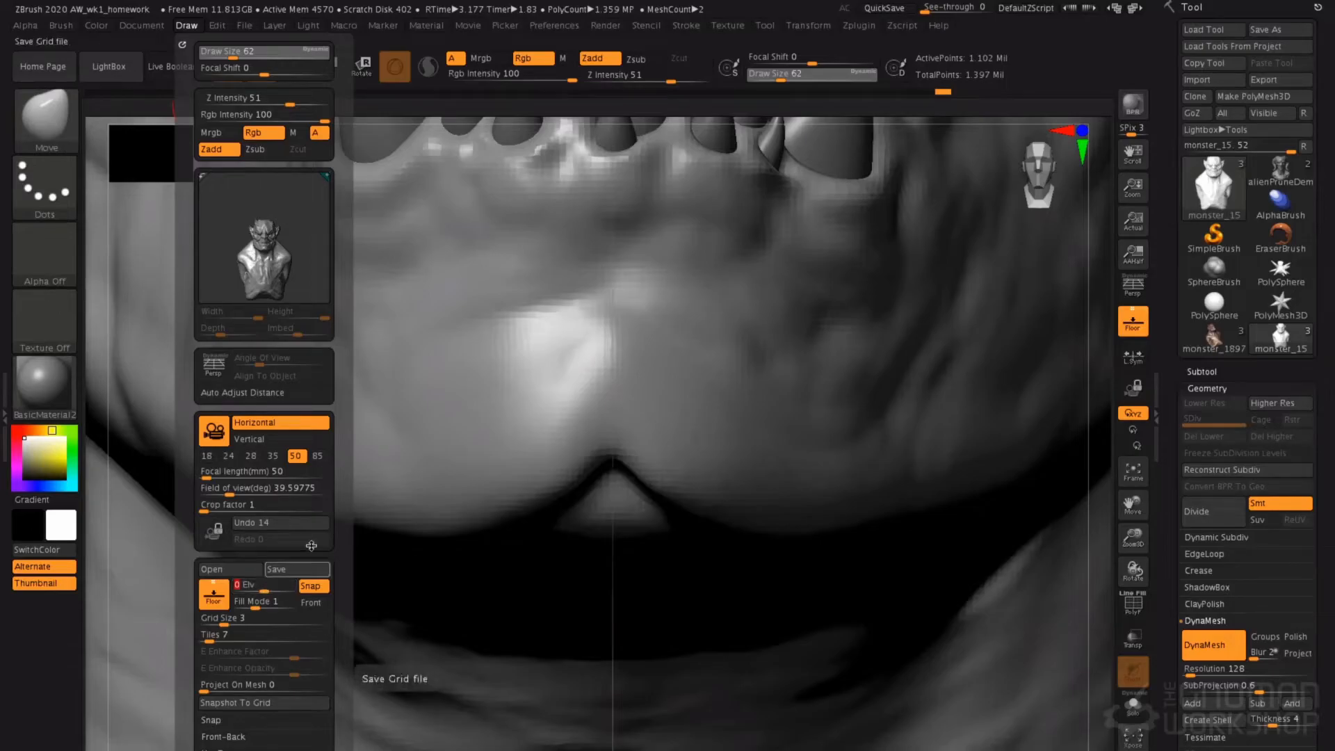
mouse_move(641, 605)
mouse_down()
mouse_move(596, 316)
mouse_move(625, 385)
mouse_move(650, 396)
mouse_up()
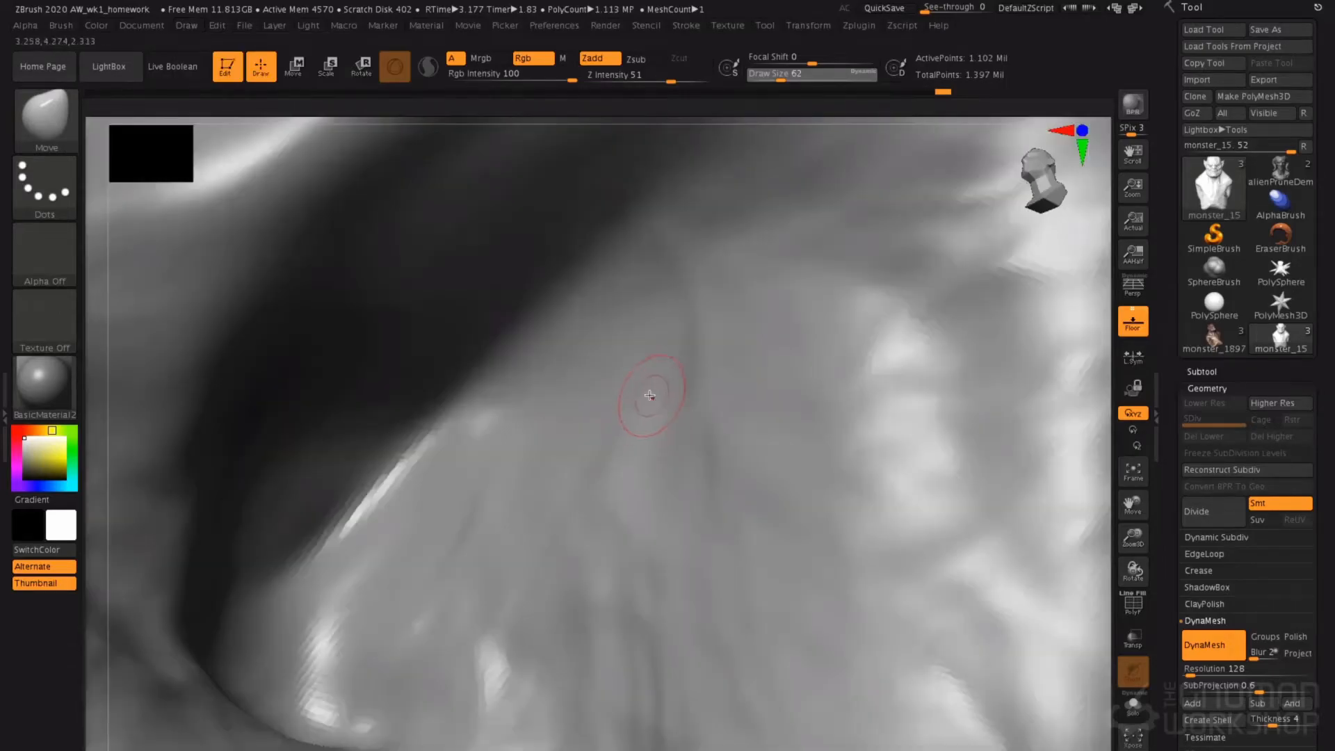
- Mirror and weld the bust's geometry across the X axis so the horned side is copied to the other half
key(f)
shift+right_drag(628, 415, 683, 573)
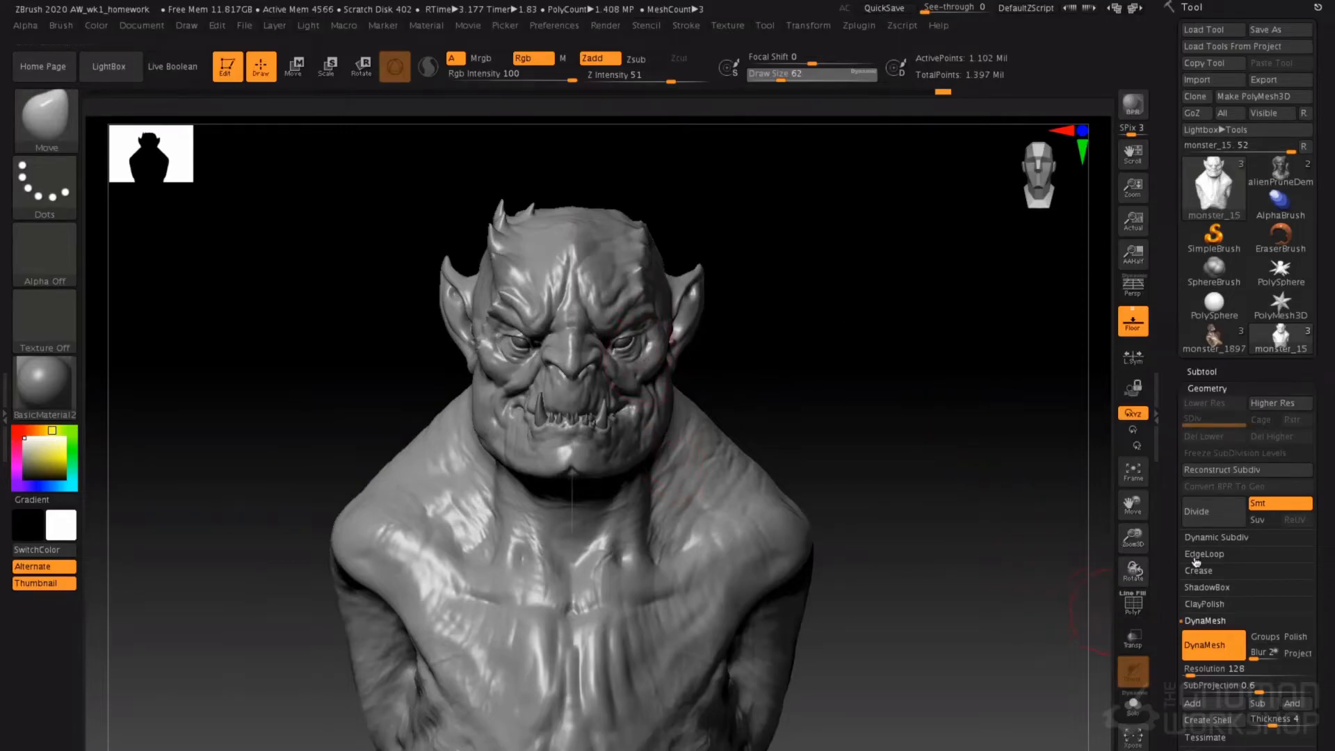
drag(1187, 435, 1178, 334)
scroll(1177, 389, down, 2)
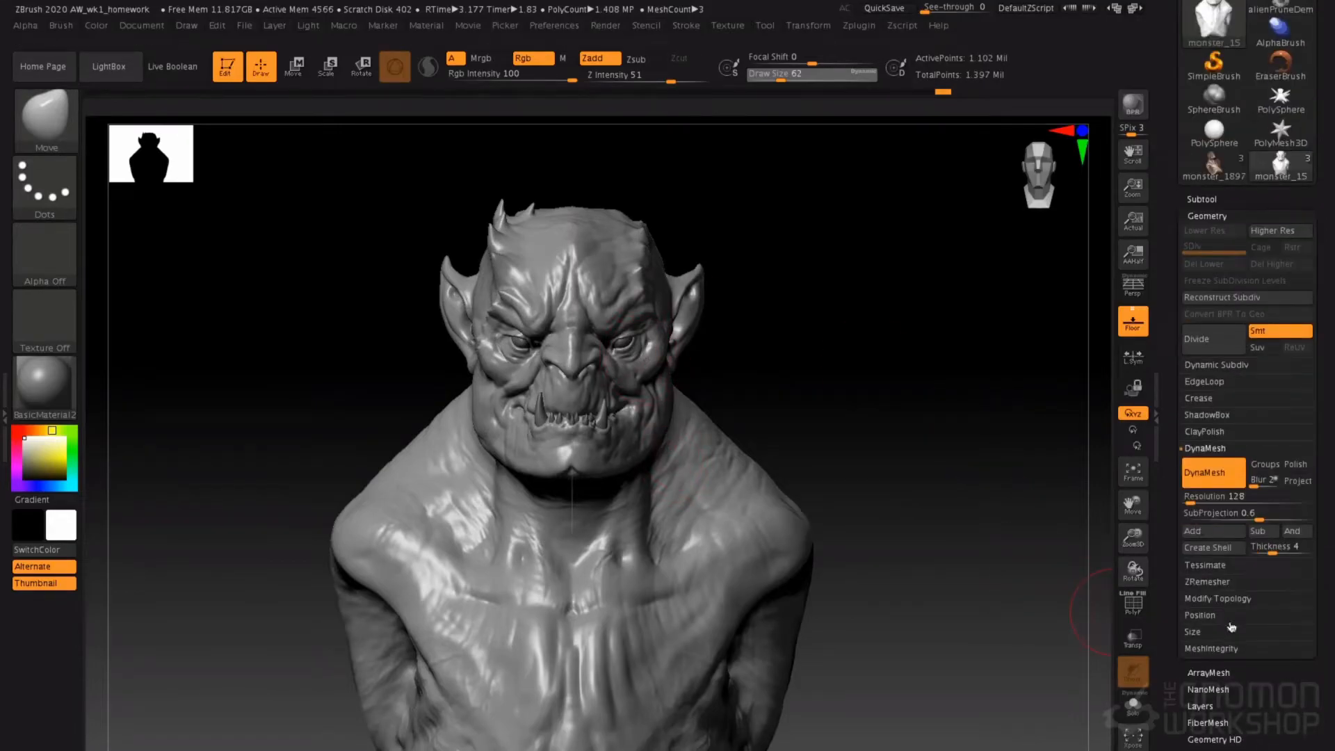
click(1228, 600)
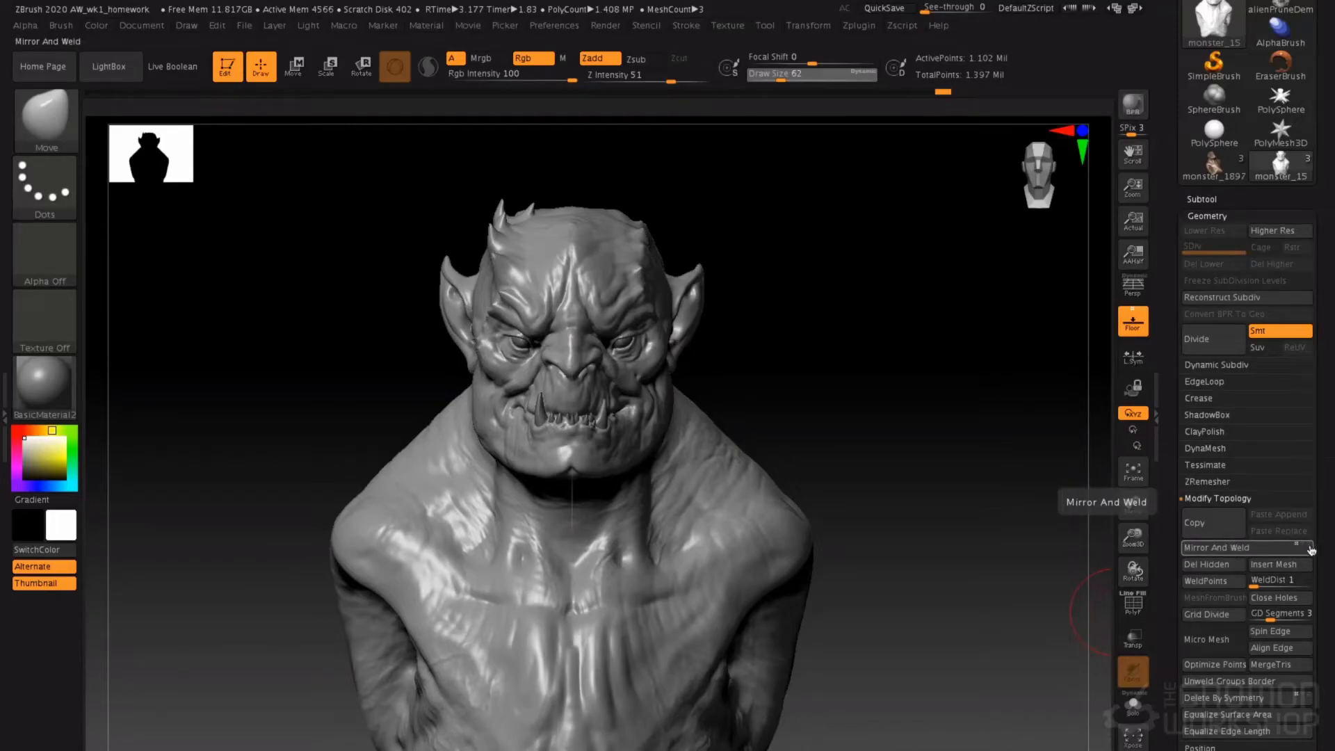
click(1241, 549)
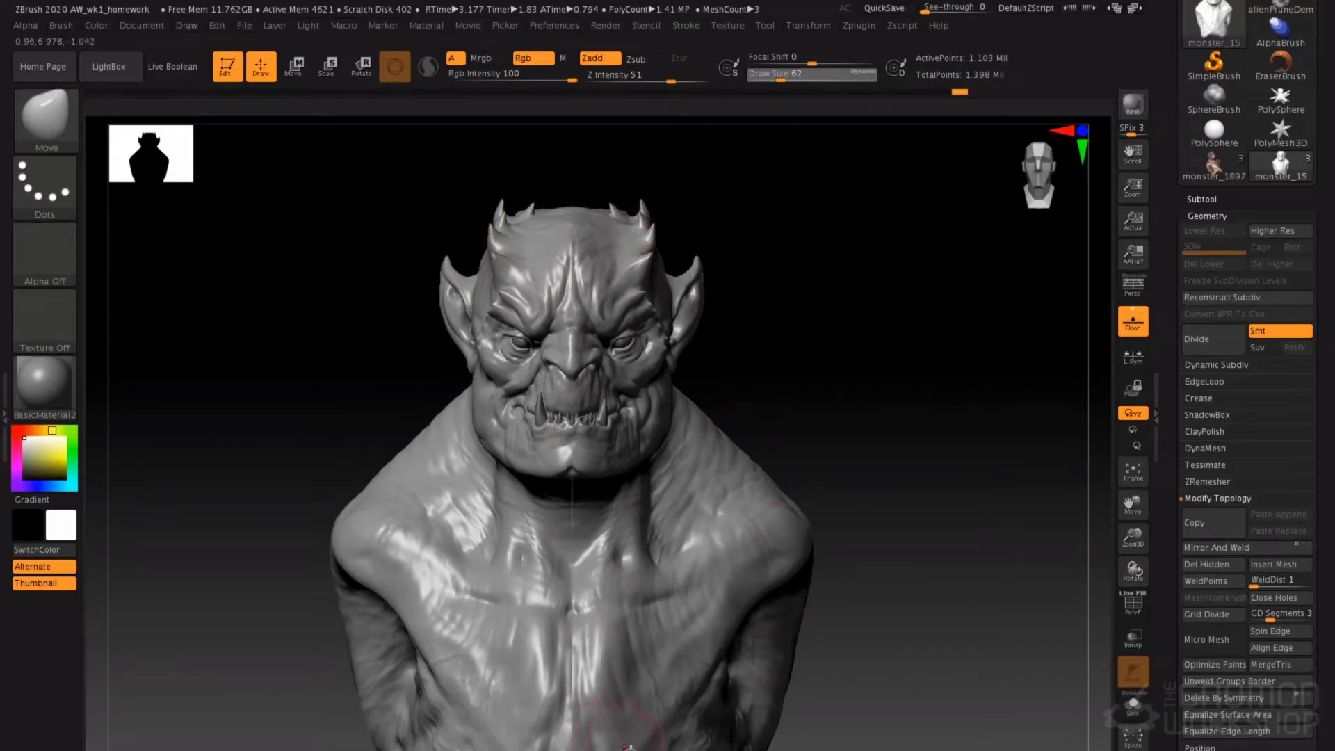
- Examine the mirrored seam along the chin, nose and forehead, using PolyFrame to inspect the centre-line topology
ctrl+right_drag(624, 656, 602, 638)
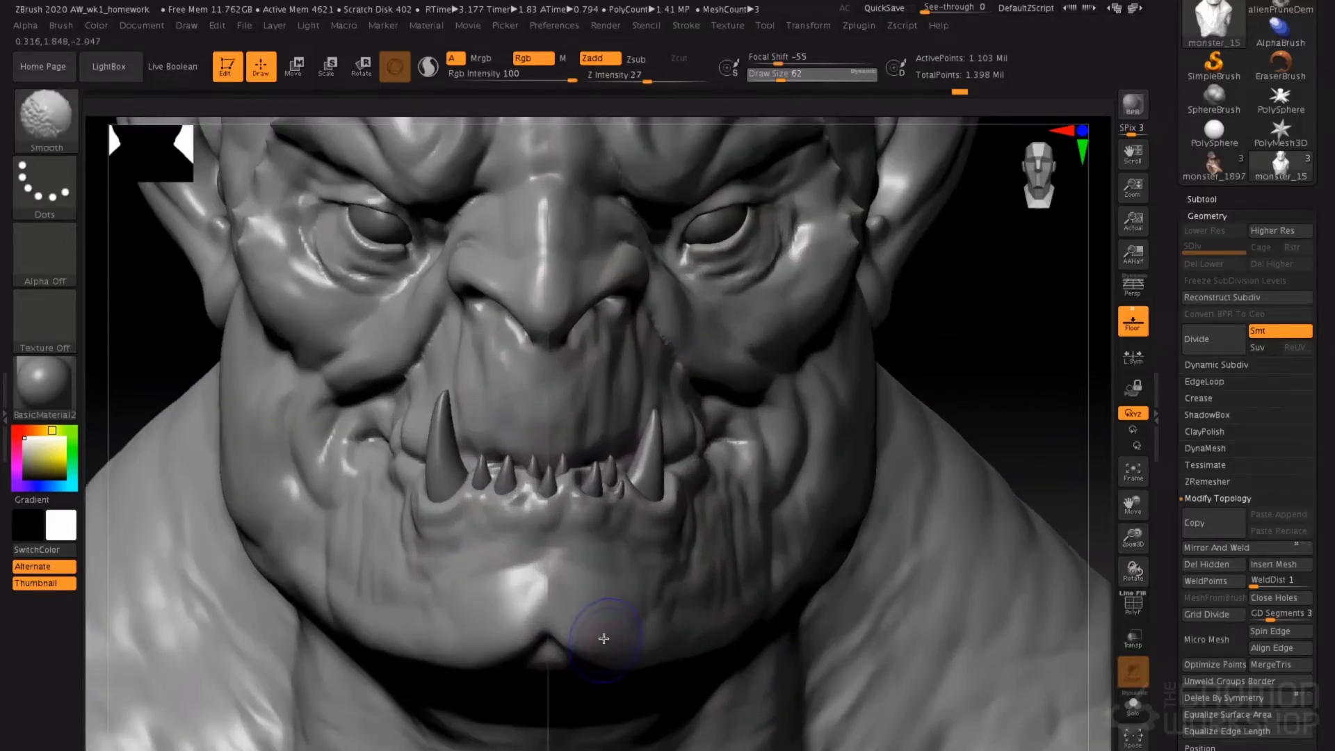
key(shift+f)
alt+right_drag(552, 273, 571, 425)
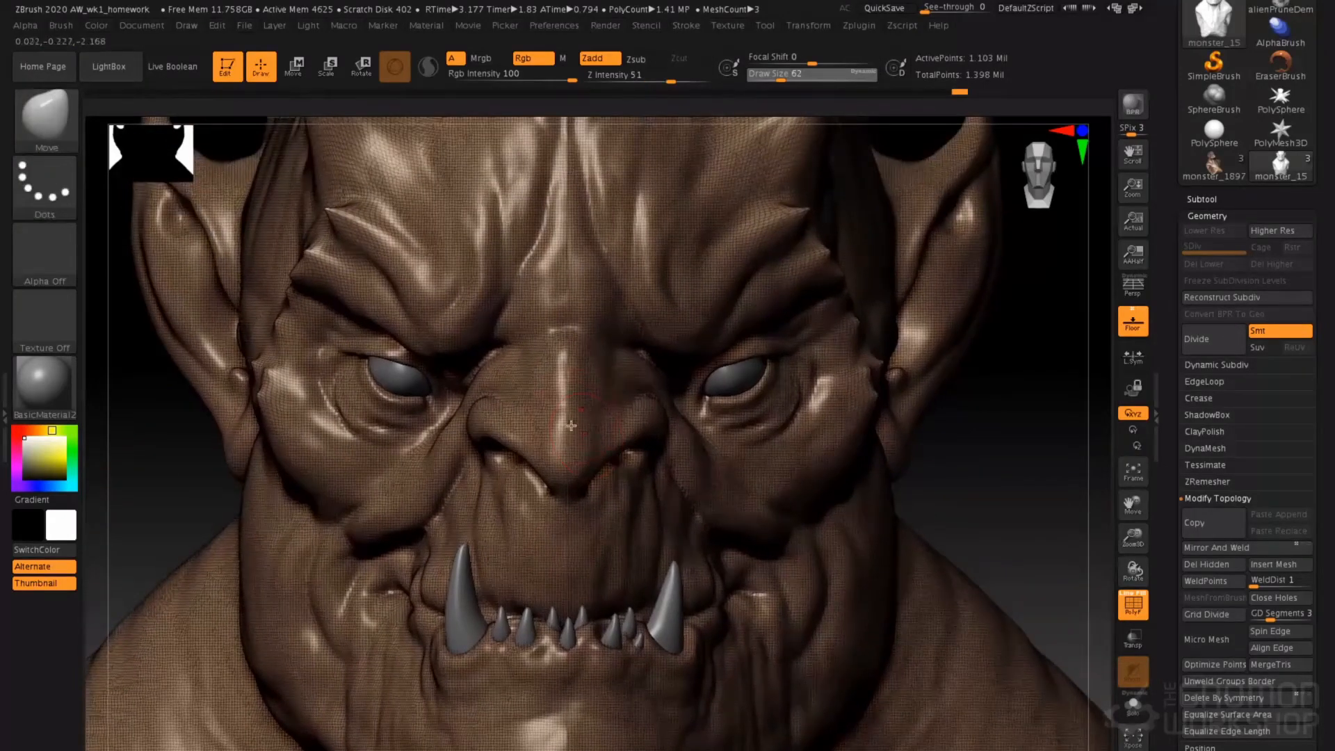
ctrl+right_drag(582, 491, 545, 459)
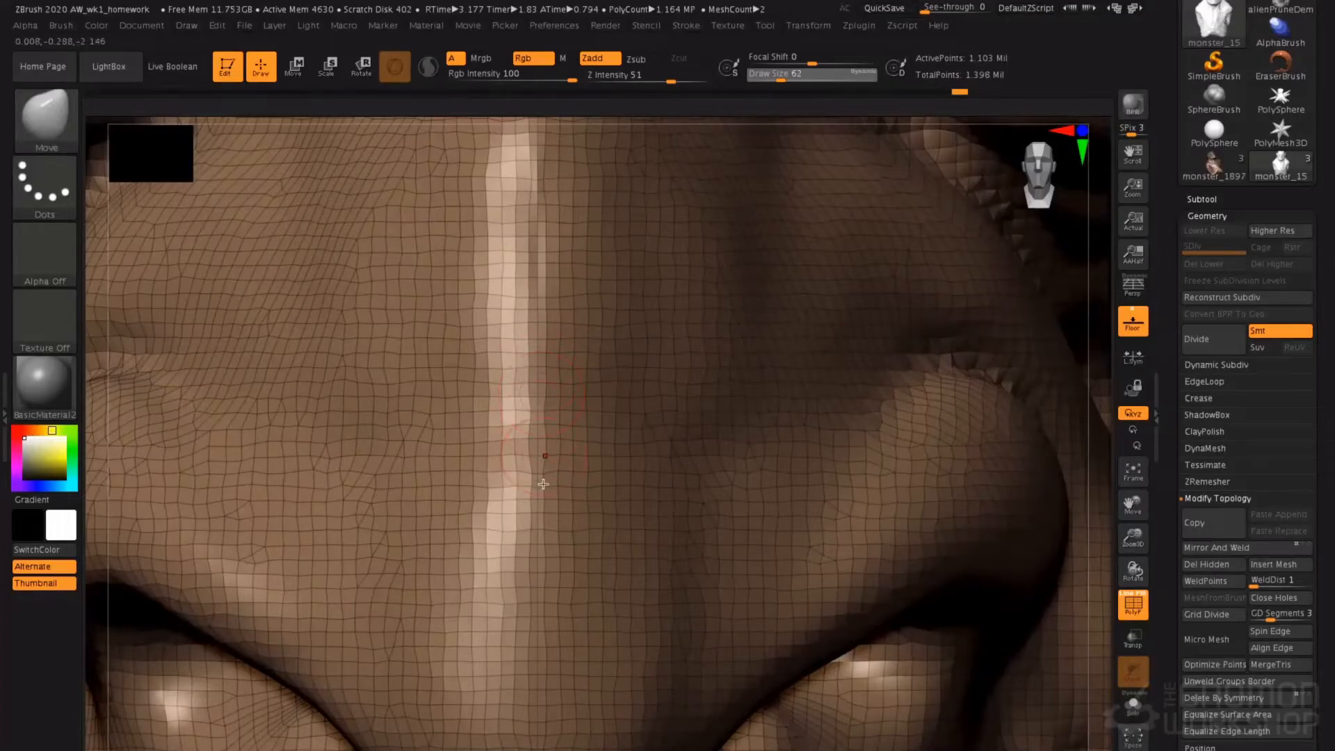
ctrl+right_drag(492, 326, 504, 495)
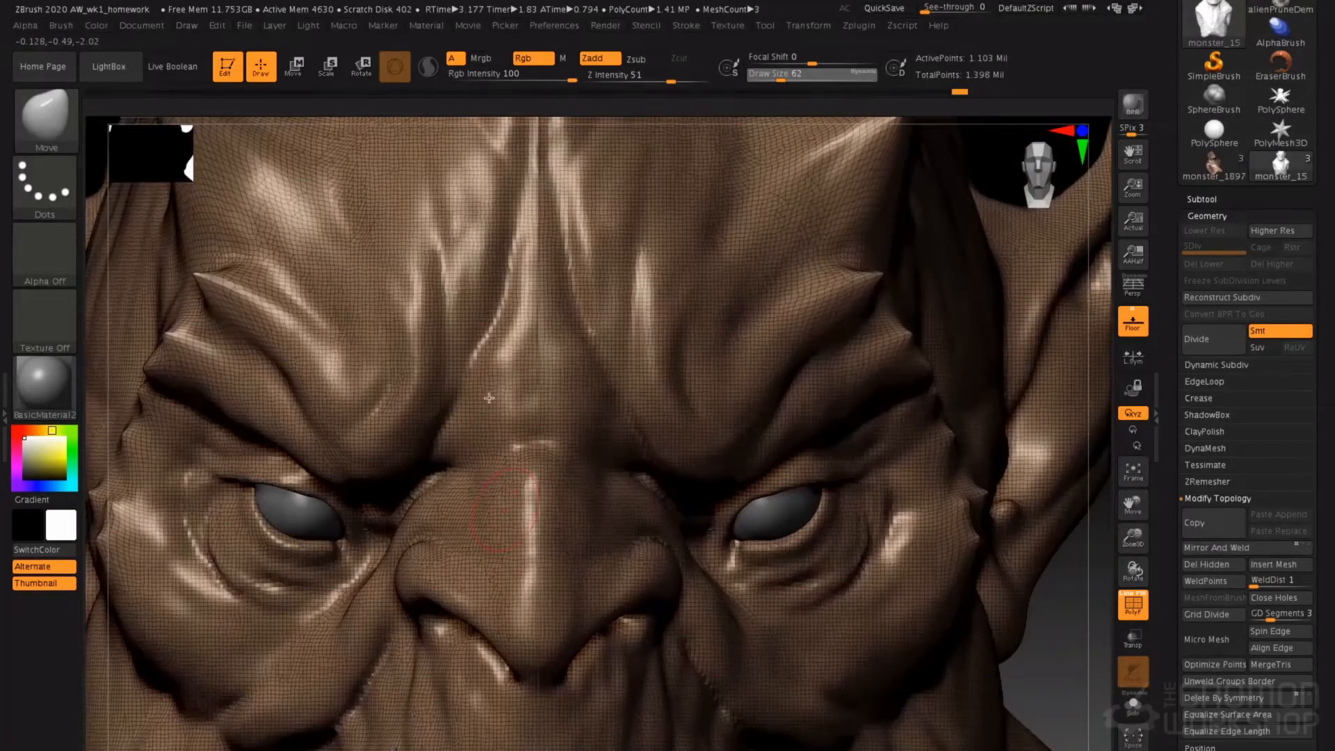
ctrl+right_drag(489, 398, 500, 438)
key(shift+f)
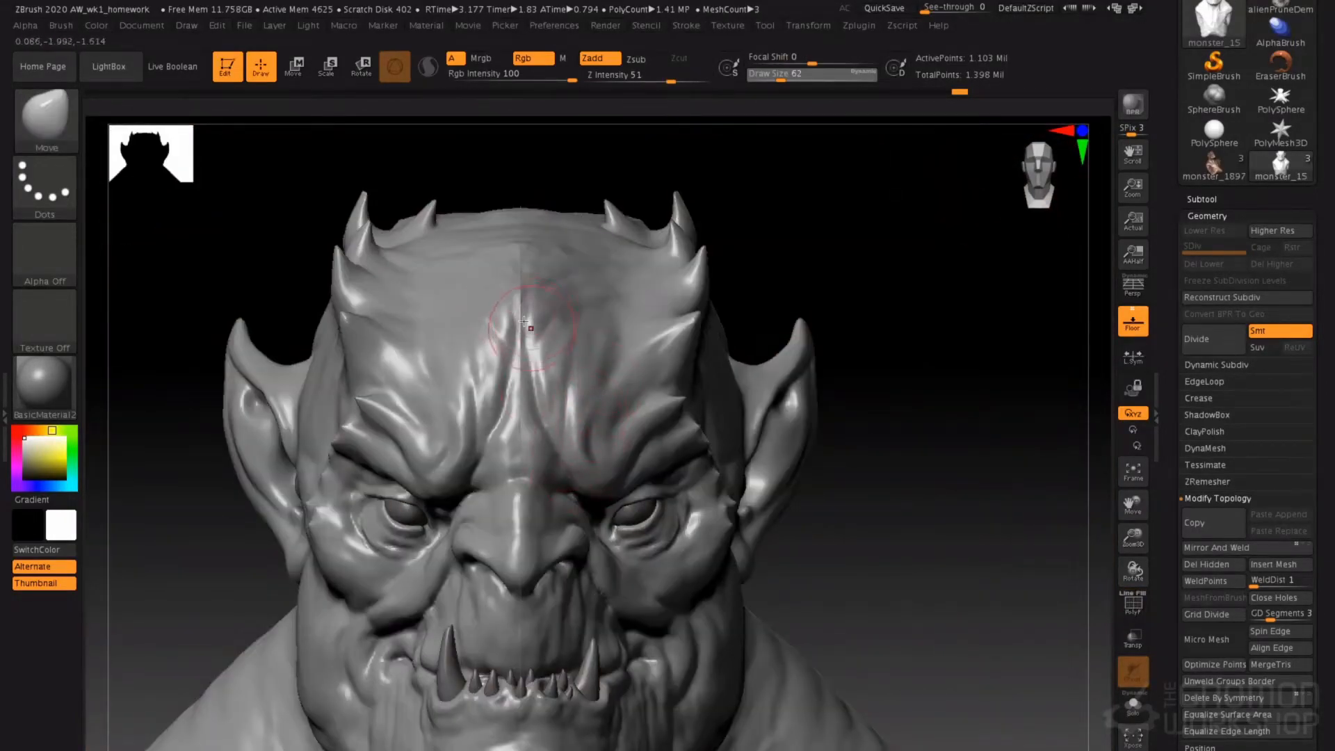
- Smooth the mirrored seam down the middle of the forehead, nose and chin
key(shift)
mouse_move(519, 267)
shift+mouse_down()
mouse_move(518, 390)
mouse_move(491, 548)
shift+mouse_up()
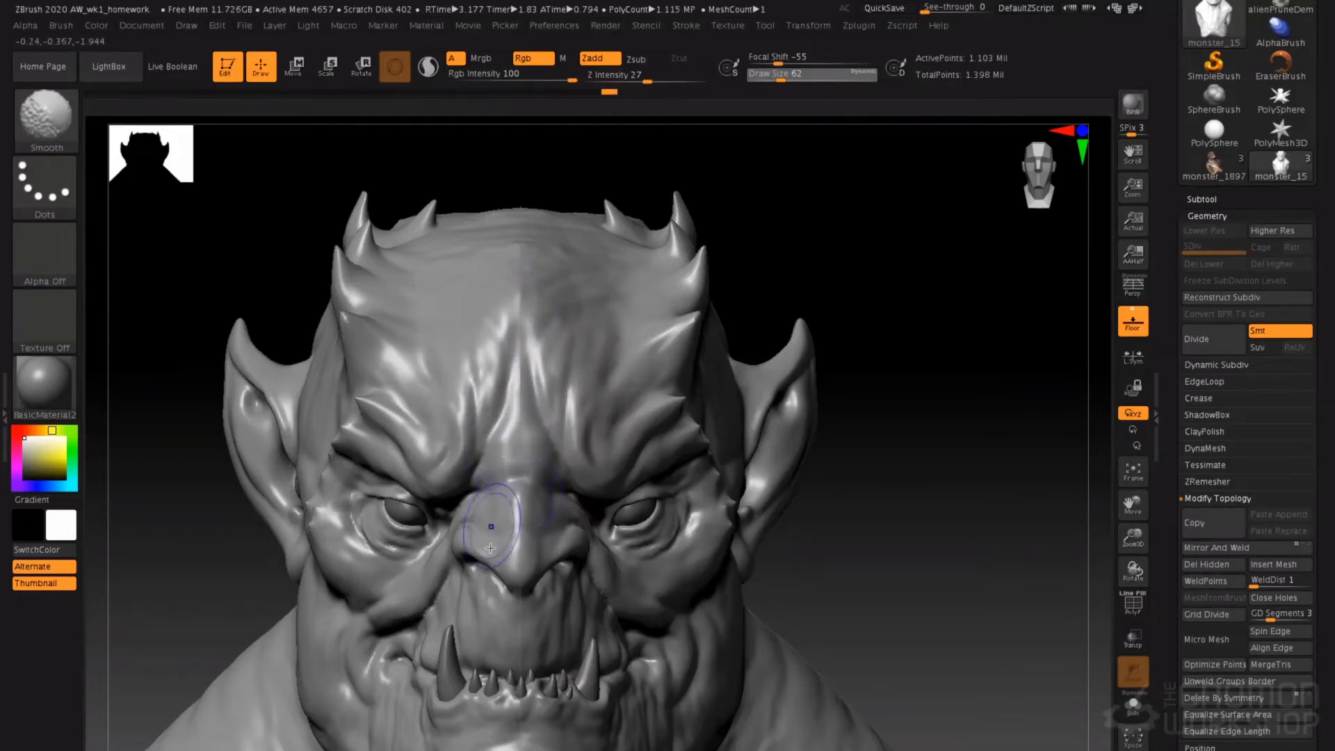
alt+right_drag(499, 581, 501, 491)
mouse_move(549, 621)
shift+mouse_down()
mouse_move(527, 688)
mouse_move(541, 650)
shift+mouse_up()
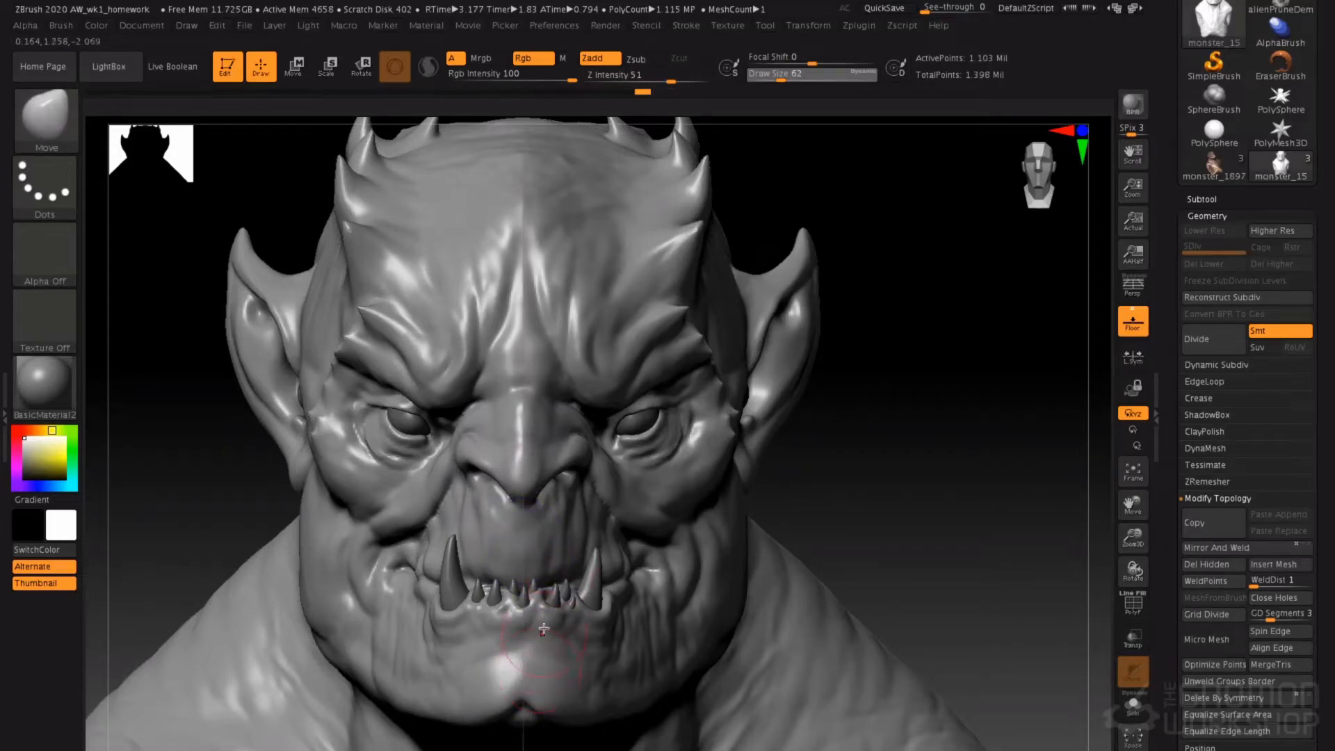
shift+drag(521, 215, 532, 208)
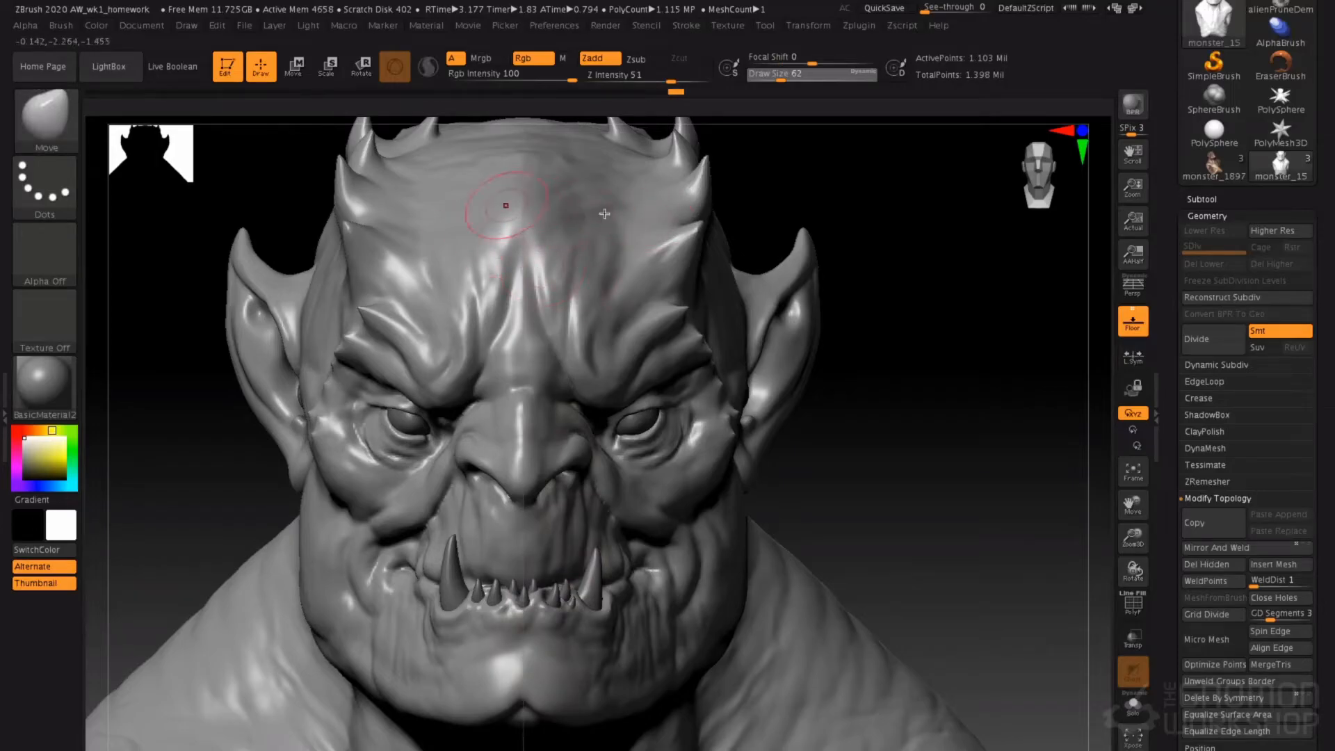
- Select the DamStandard brush and rework the creases at the middle of the monster's forehead
key(b)
key(d)
key(s)
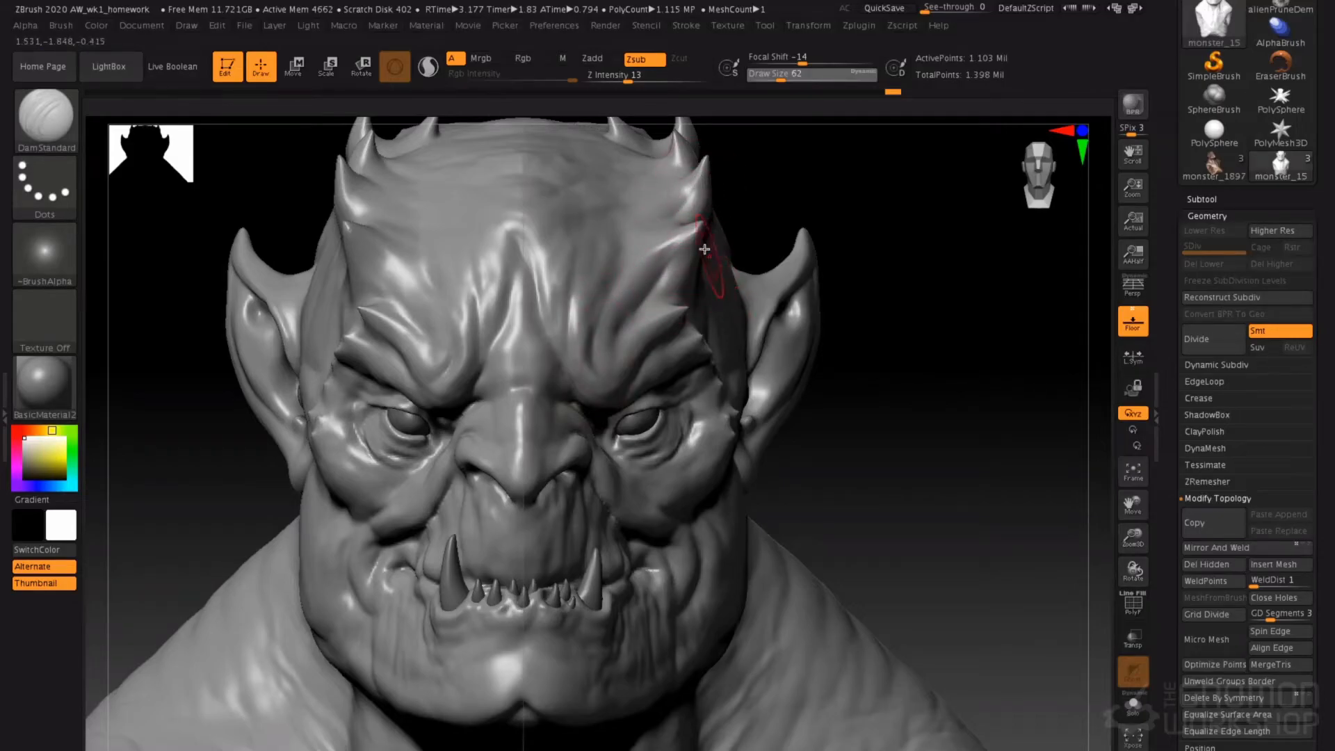
- Switch back to the Move brush at Draw Size 90 and reshape the horns on one side of the head
key(b)
key(m)
key(v)
key(space)
drag(705, 167, 686, 152)
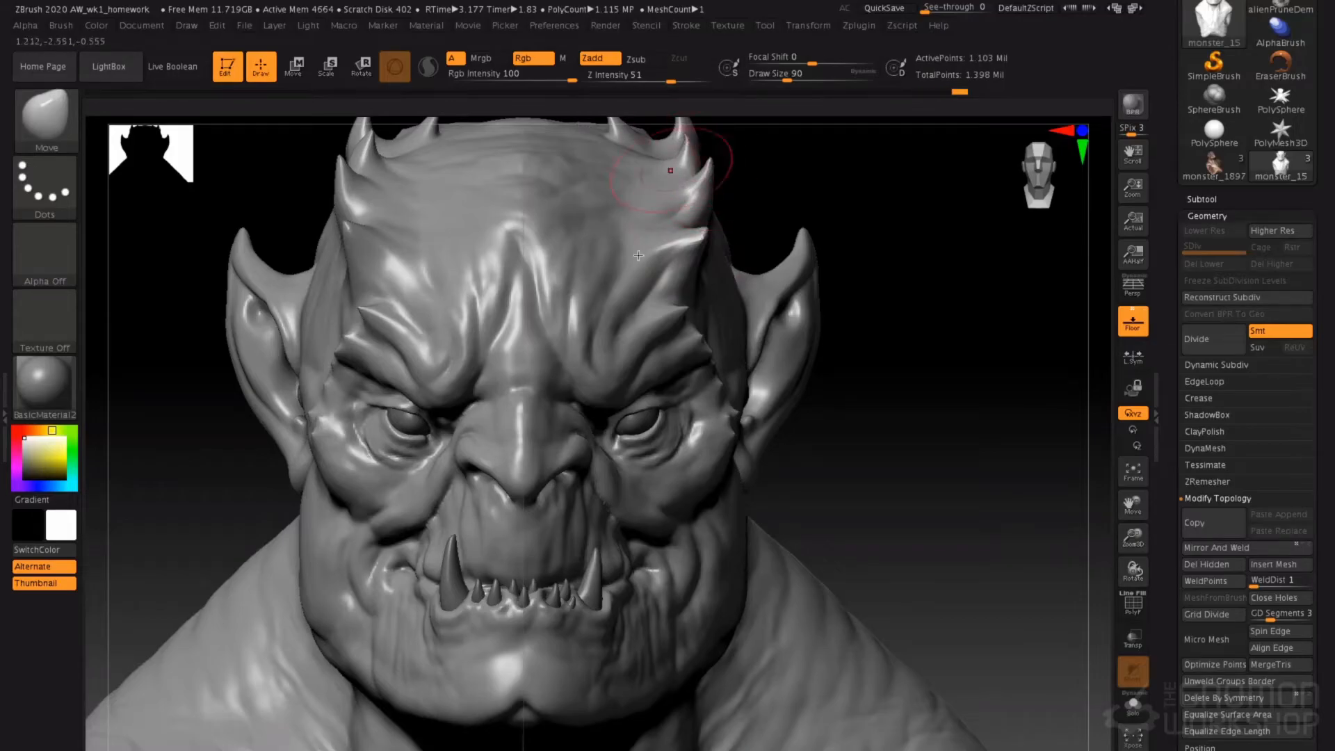
- Check the mirrored head and shoulders, and hide the floor grid
ctrl+right_drag(574, 229, 579, 269)
alt+right_drag(633, 367, 624, 445)
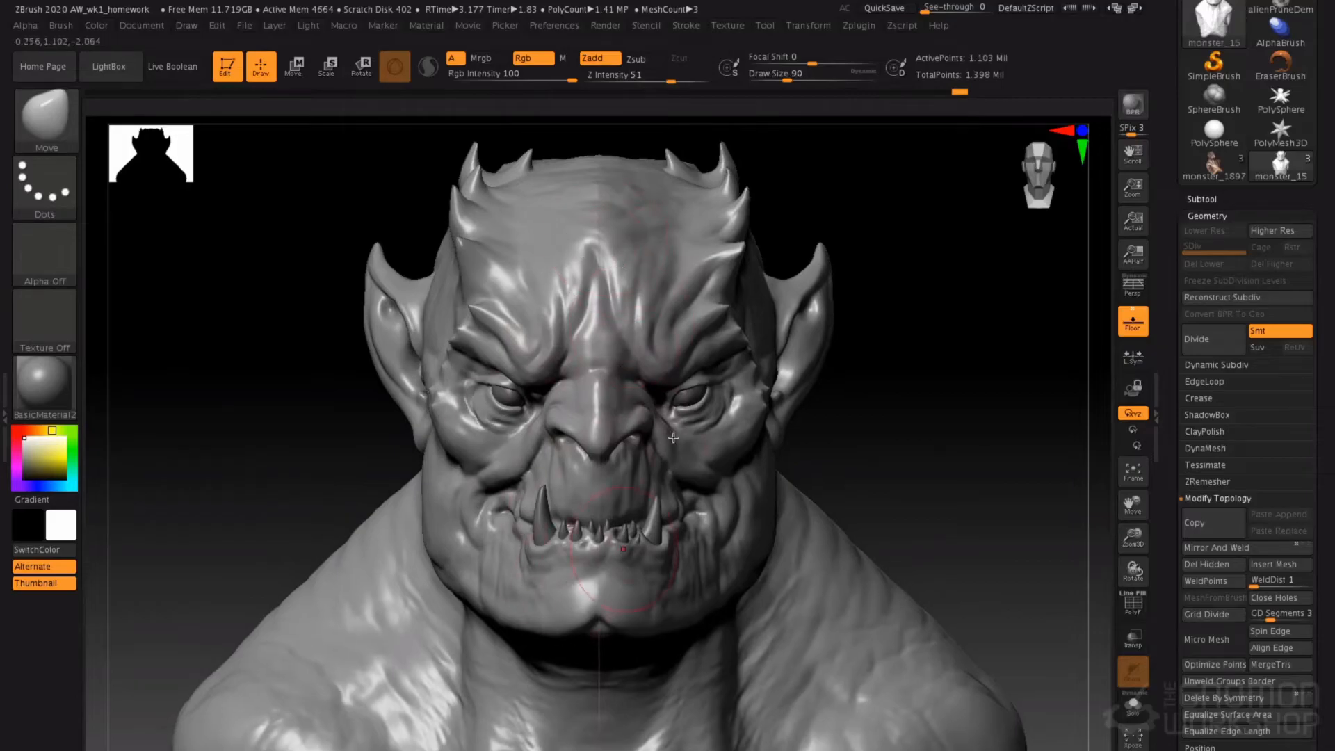
key(shift)
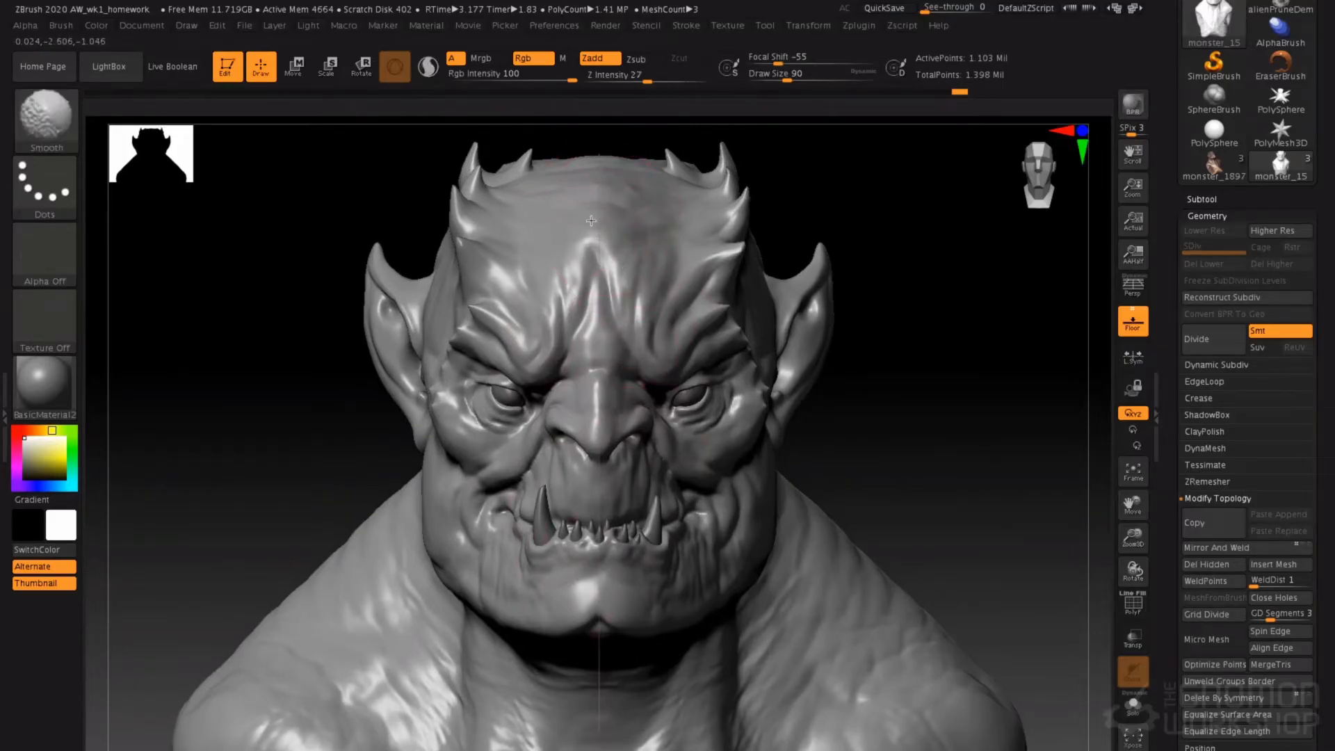
alt+right_drag(624, 318, 663, 123)
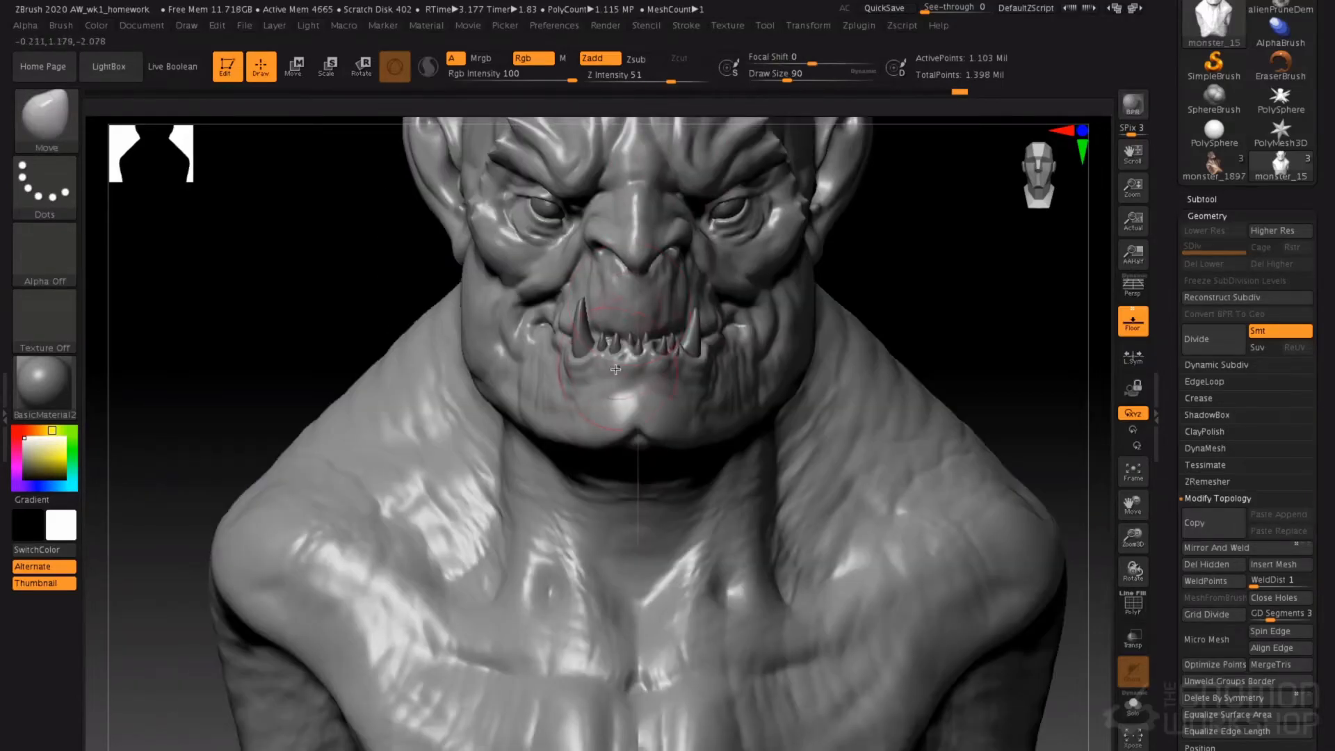
click(1132, 322)
alt+right_drag(760, 382, 721, 448)
ctrl+right_drag(705, 386, 843, 298)
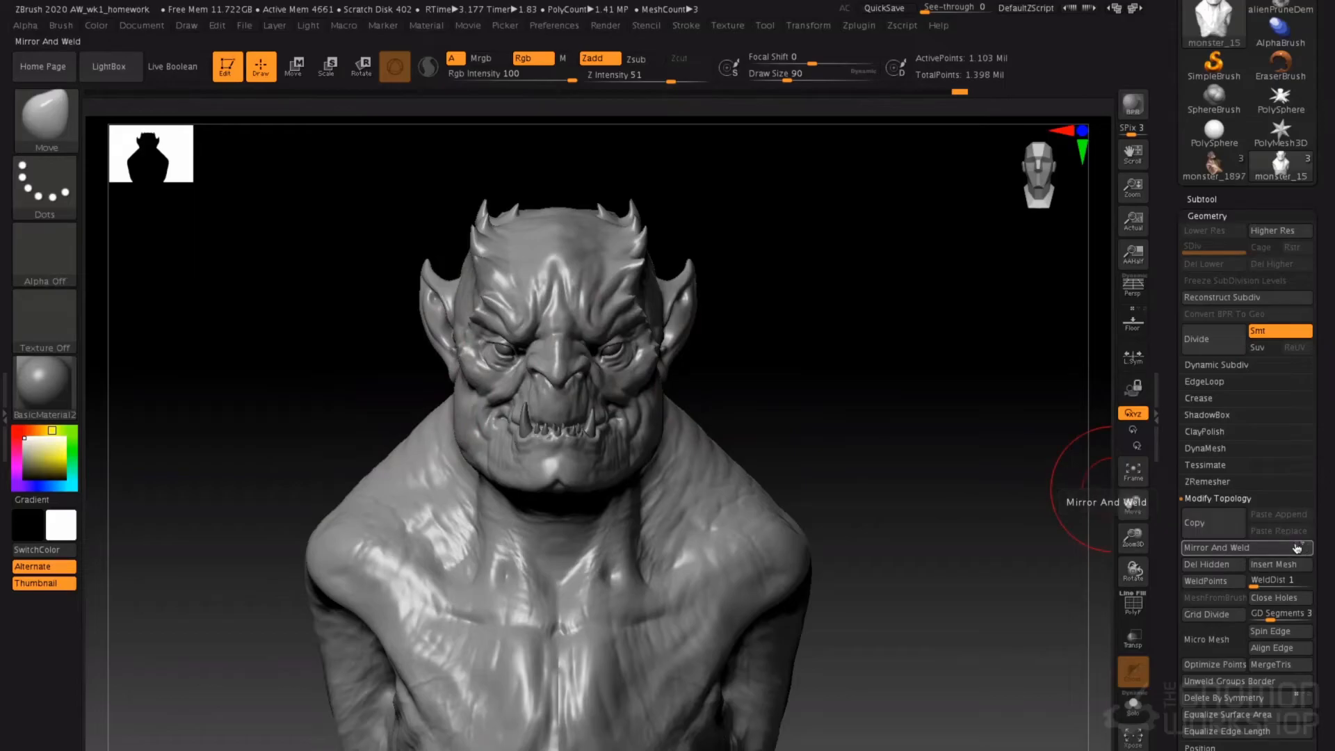
- Show the floor grid and lower its elevation to about the level of the monster's chin
click(1132, 317)
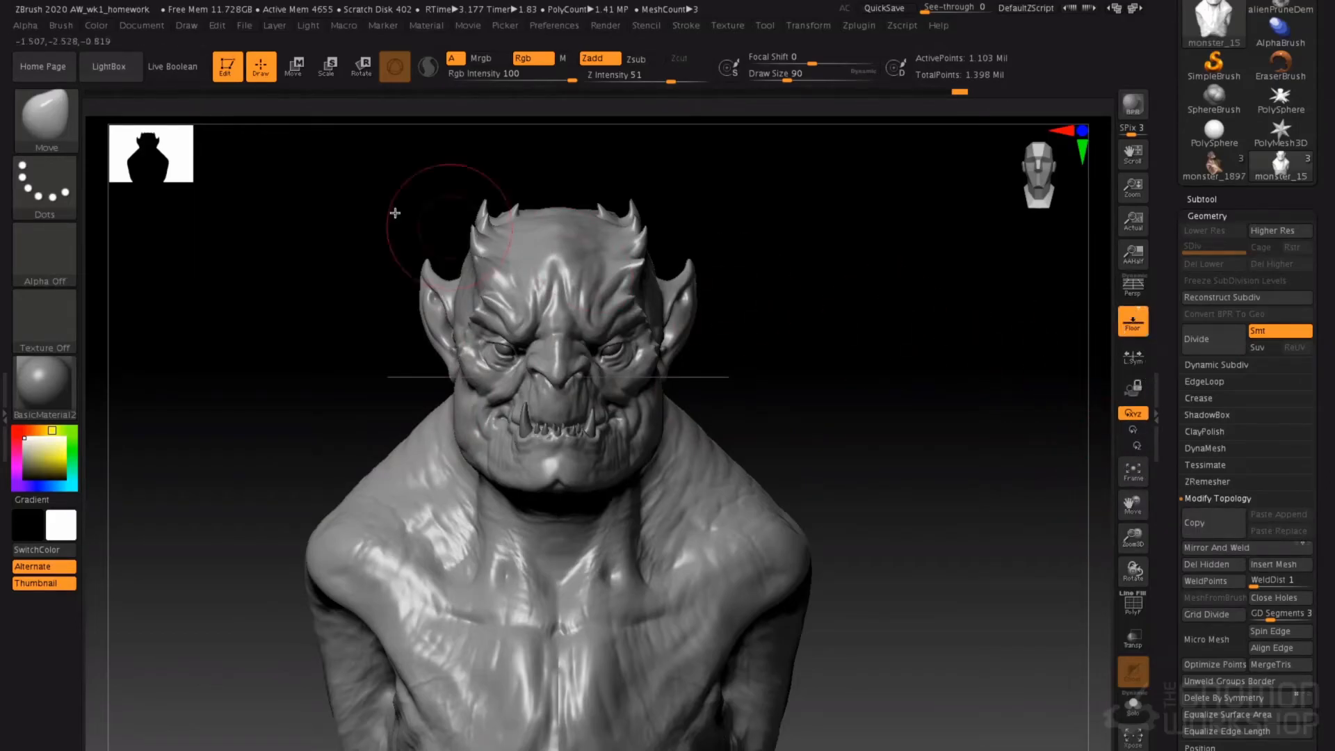
click(187, 25)
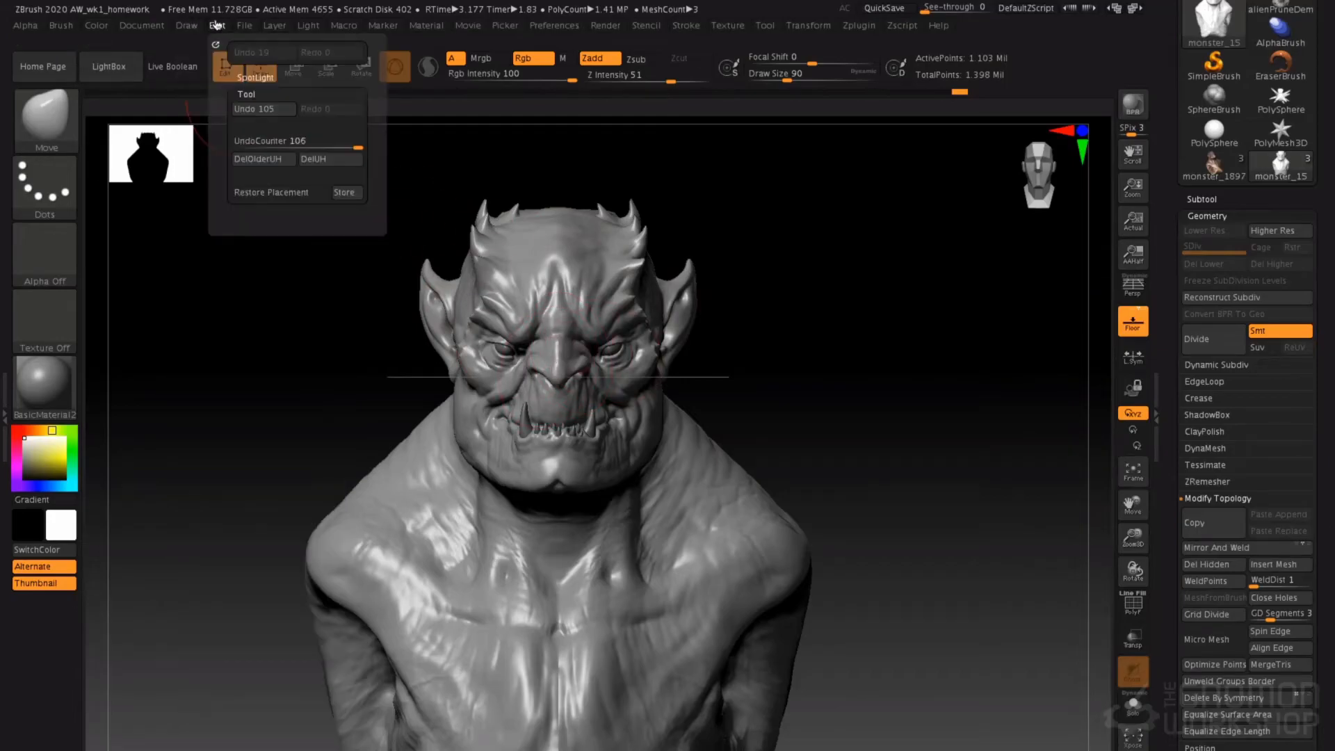
mouse_move(237, 32)
mouse_move(186, 26)
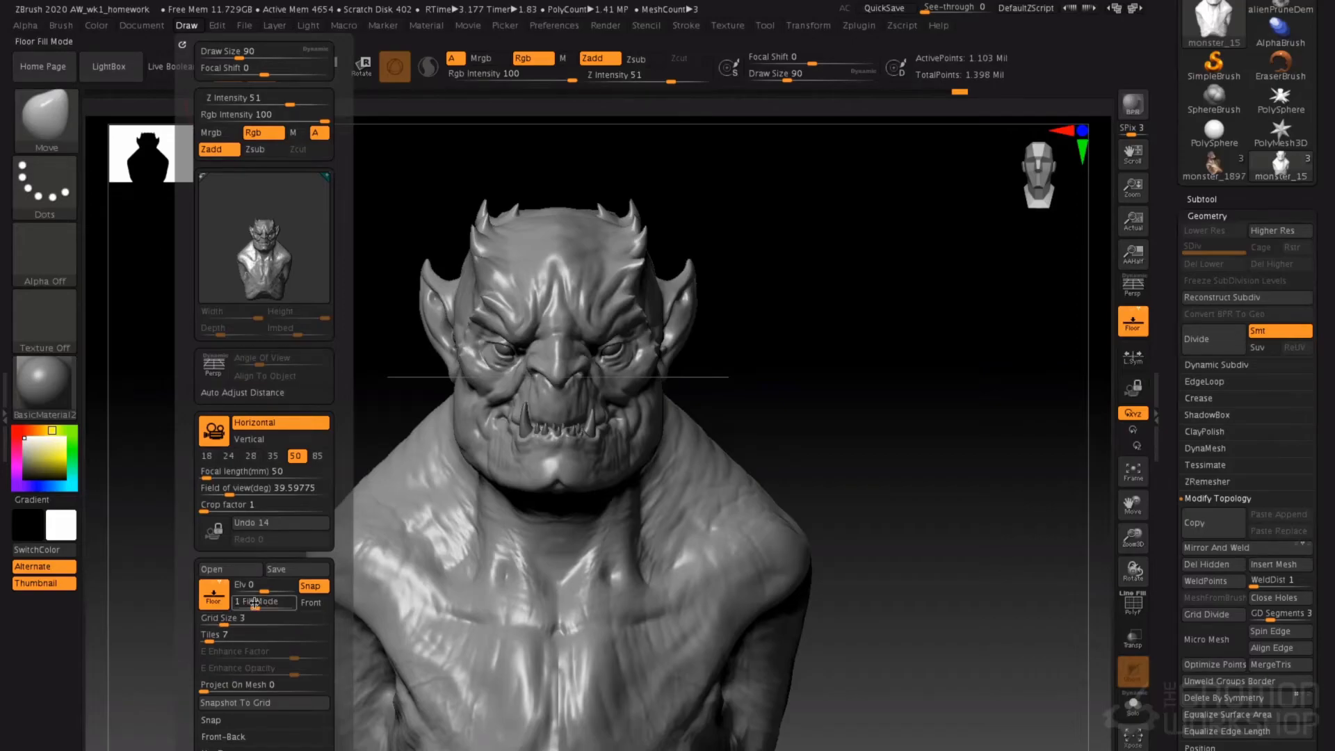
drag(263, 589, 261, 588)
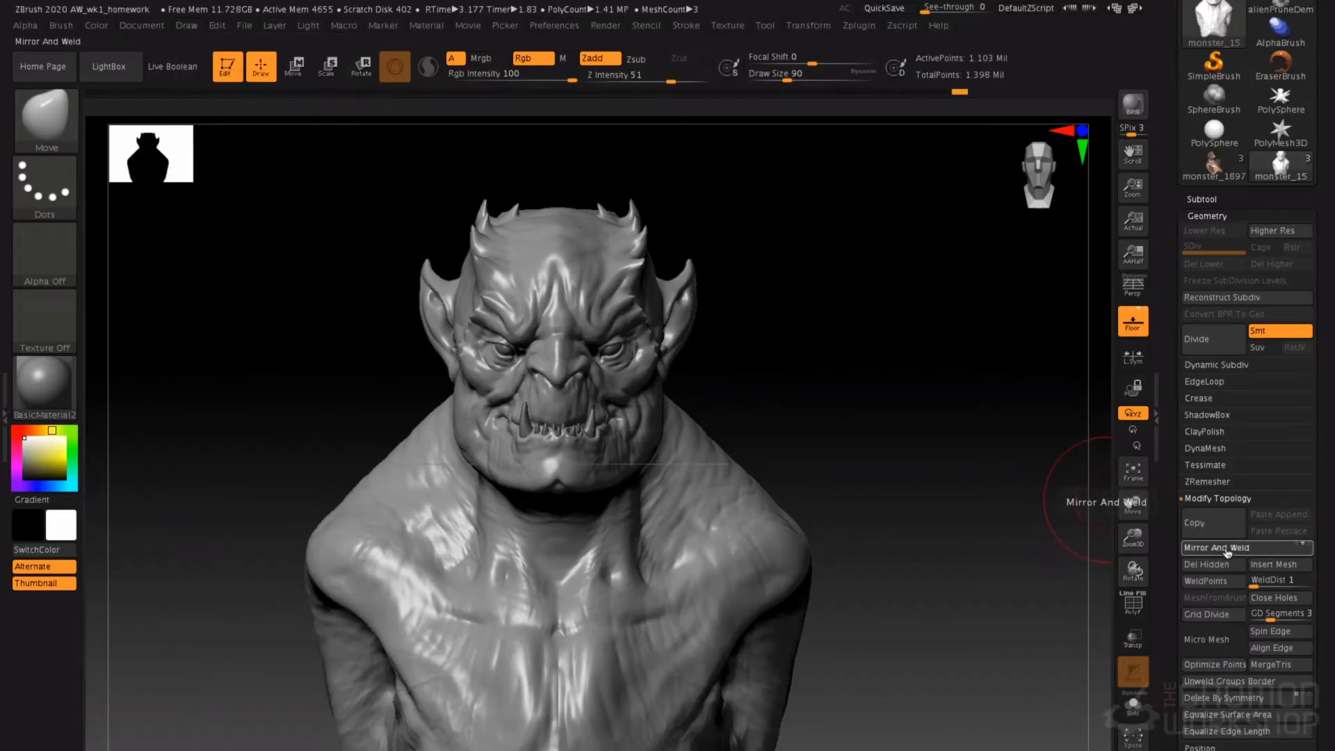
- Mirror and weld the monster's head vertically, proceeding with the floor grid elevation not set to zero
click(1238, 548)
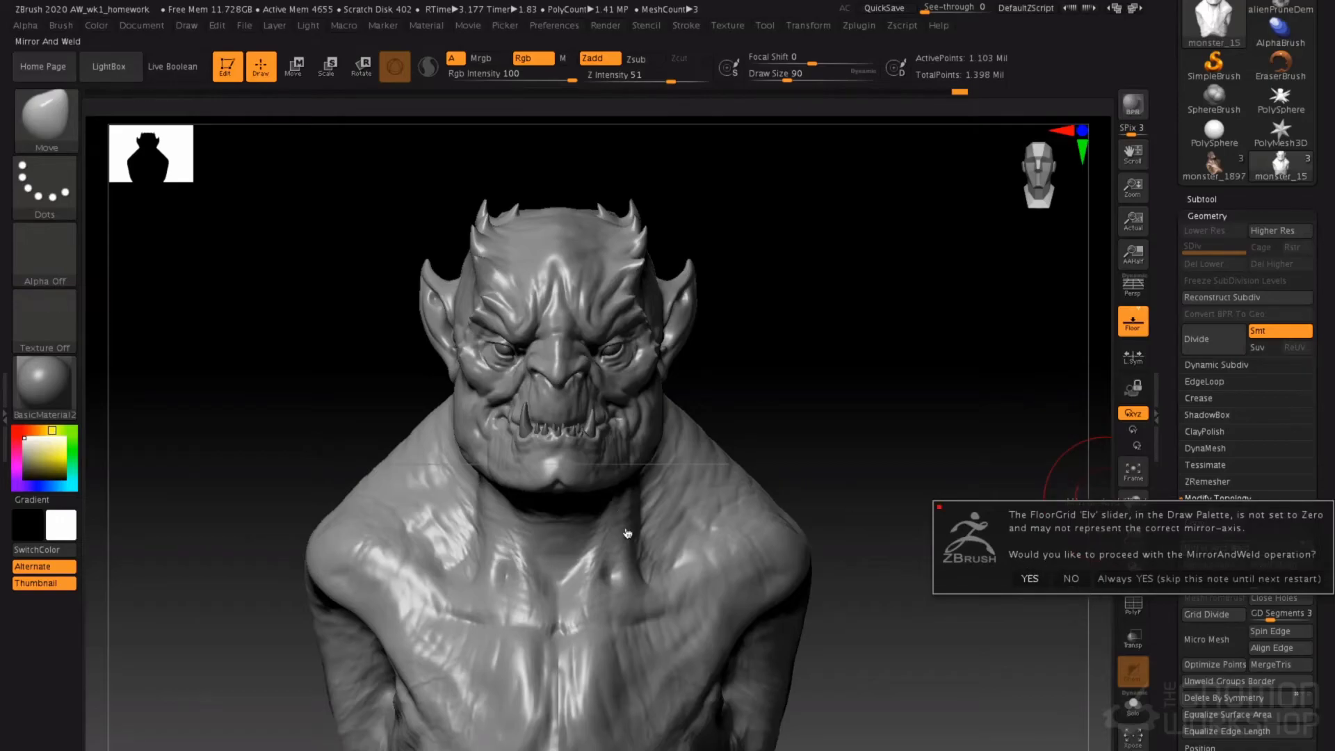
click(1030, 580)
right_drag(550, 441, 667, 426)
- Display the wireframe, smooth the horizontal mirror seam across the face and nose, and hide the wireframe again
ctrl+right_drag(603, 339, 596, 542)
key(shift+f)
key(shift)
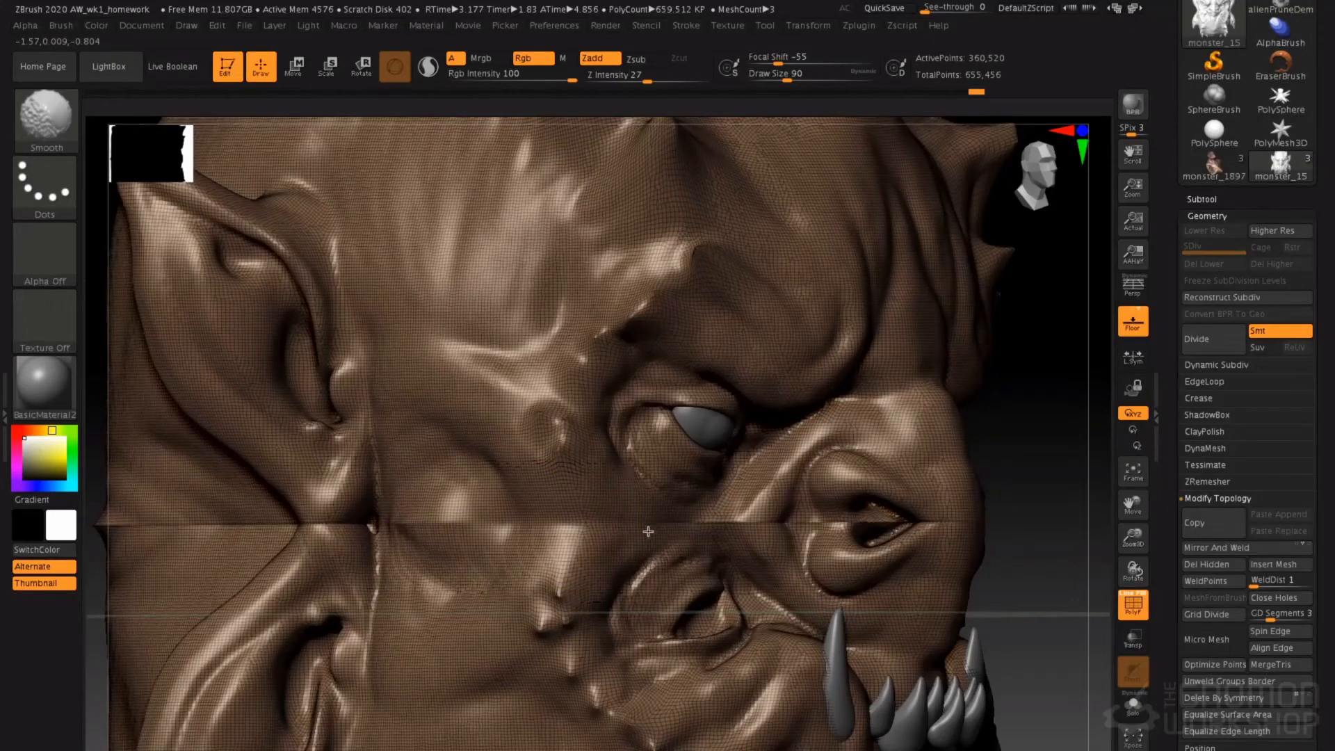
key(ctrl)
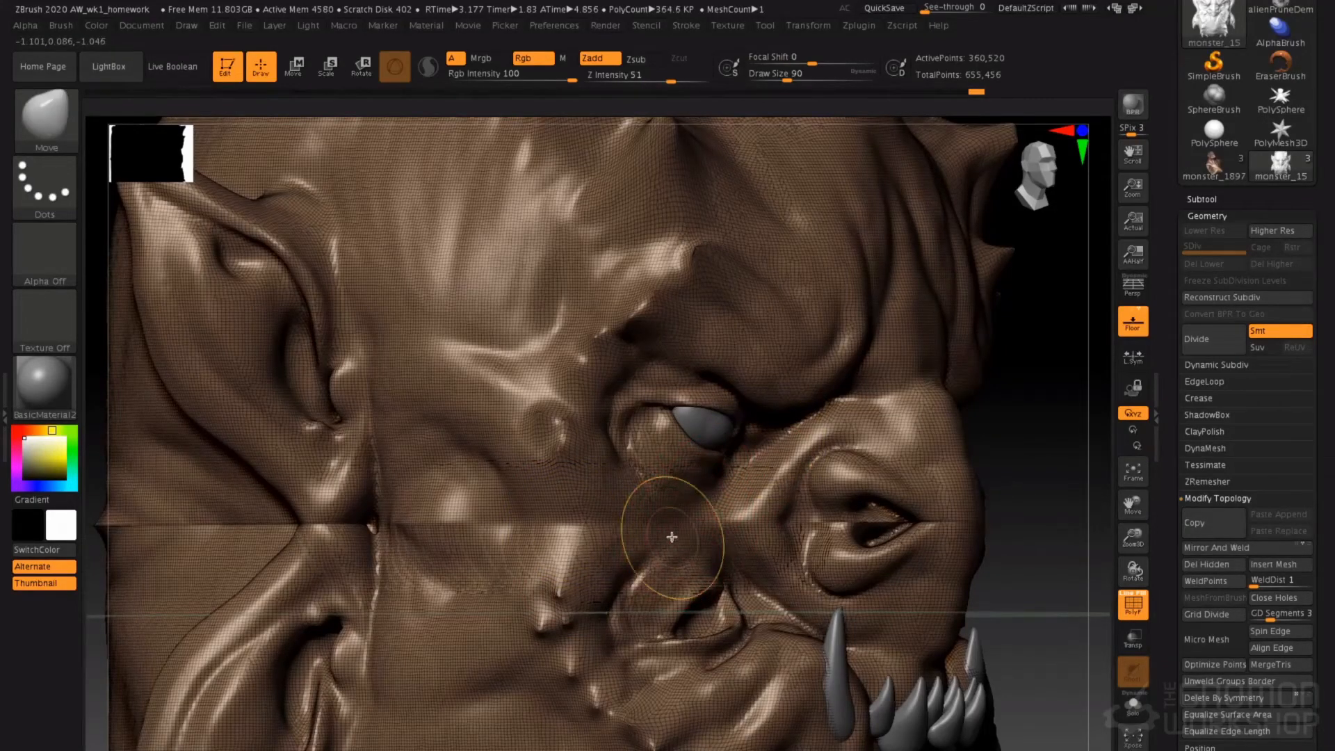
key(shift)
shift+drag(836, 520, 967, 528)
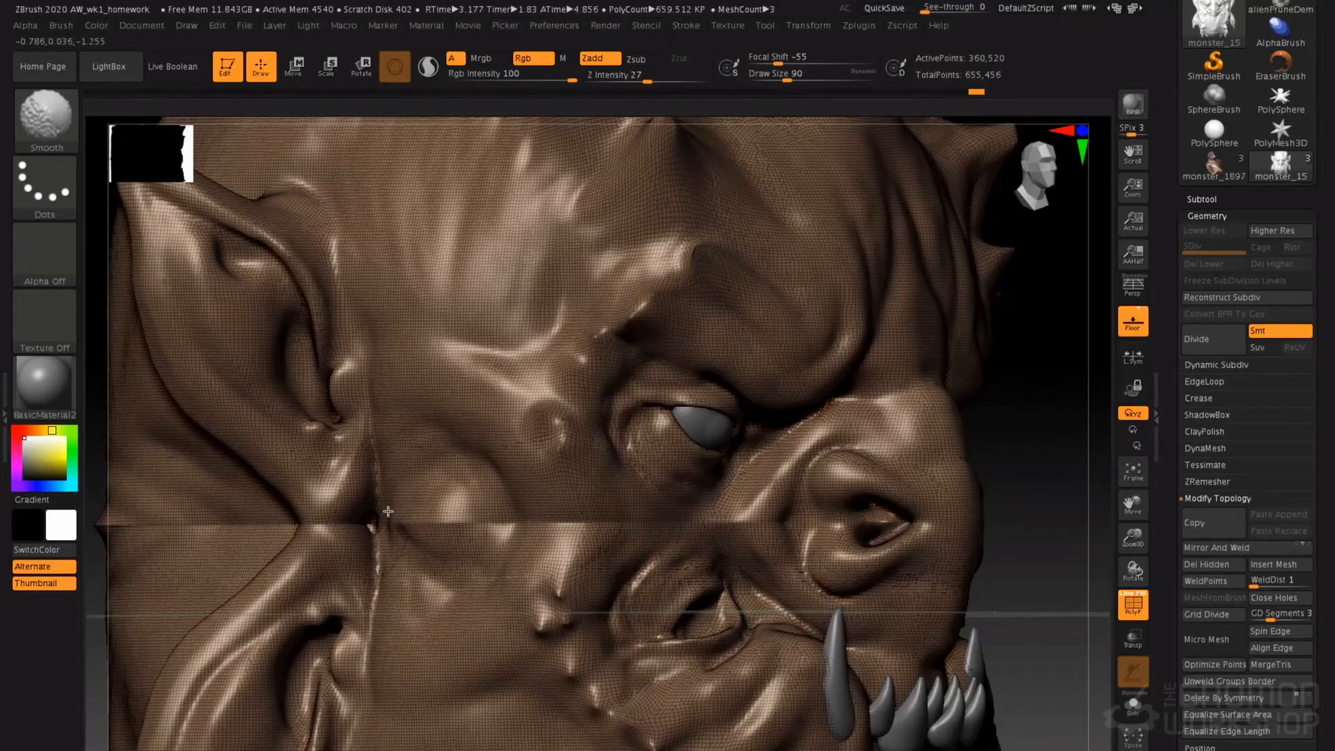
key(shift+f)
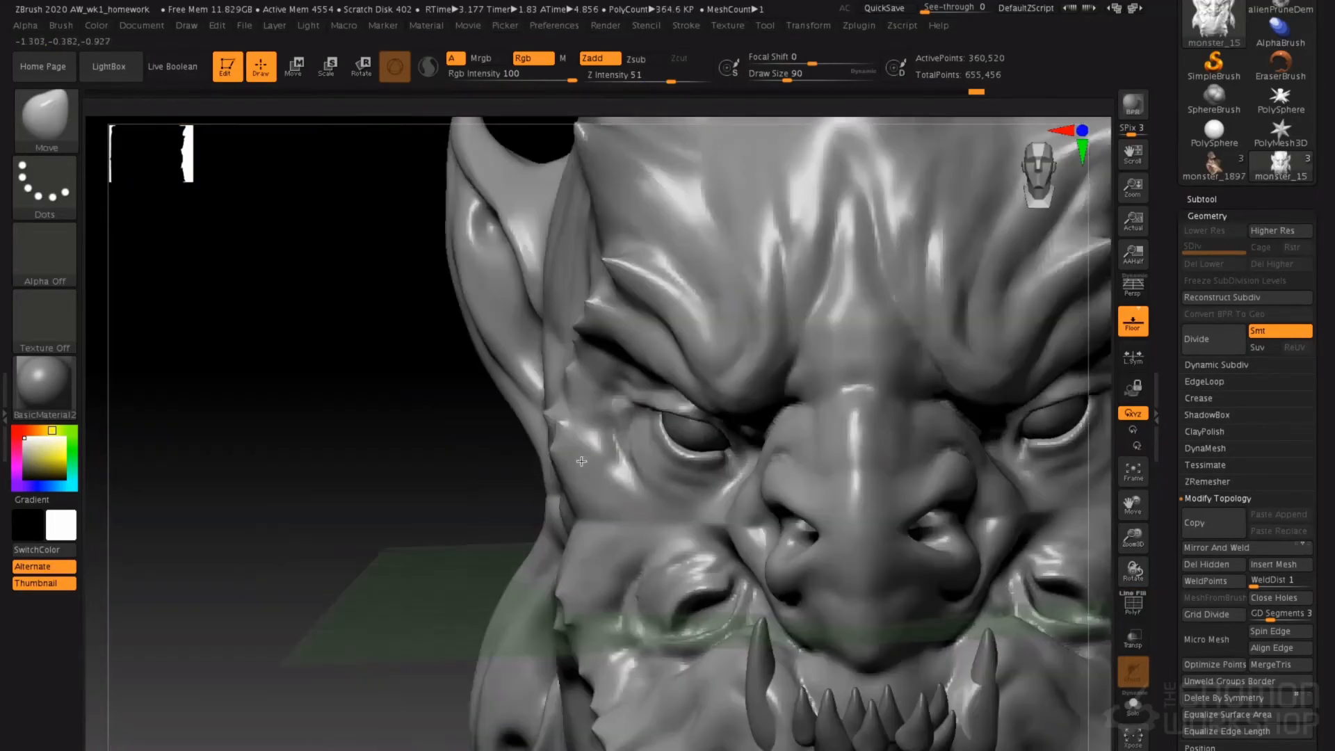
ctrl+right_drag(582, 462, 557, 502)
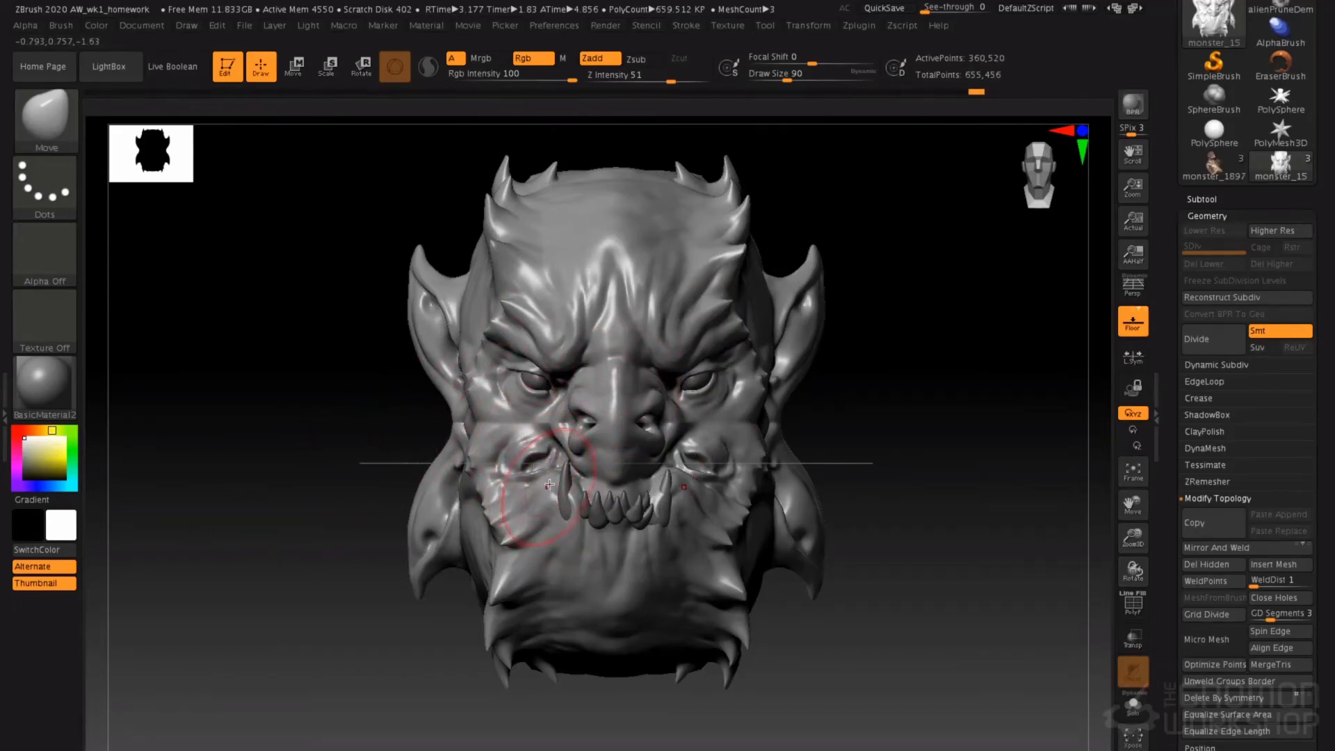
- Select the ClayTubes brush and sculpt over the duplicated eyes and brow creases on the lower face
key(b)
key(c)
key(t)
mouse_move(527, 459)
mouse_down()
mouse_move(537, 448)
mouse_move(486, 424)
mouse_move(495, 445)
mouse_move(518, 432)
mouse_move(524, 488)
mouse_move(532, 459)
mouse_move(584, 619)
mouse_move(556, 605)
mouse_move(591, 626)
mouse_move(587, 641)
mouse_move(529, 432)
mouse_move(556, 498)
mouse_up()
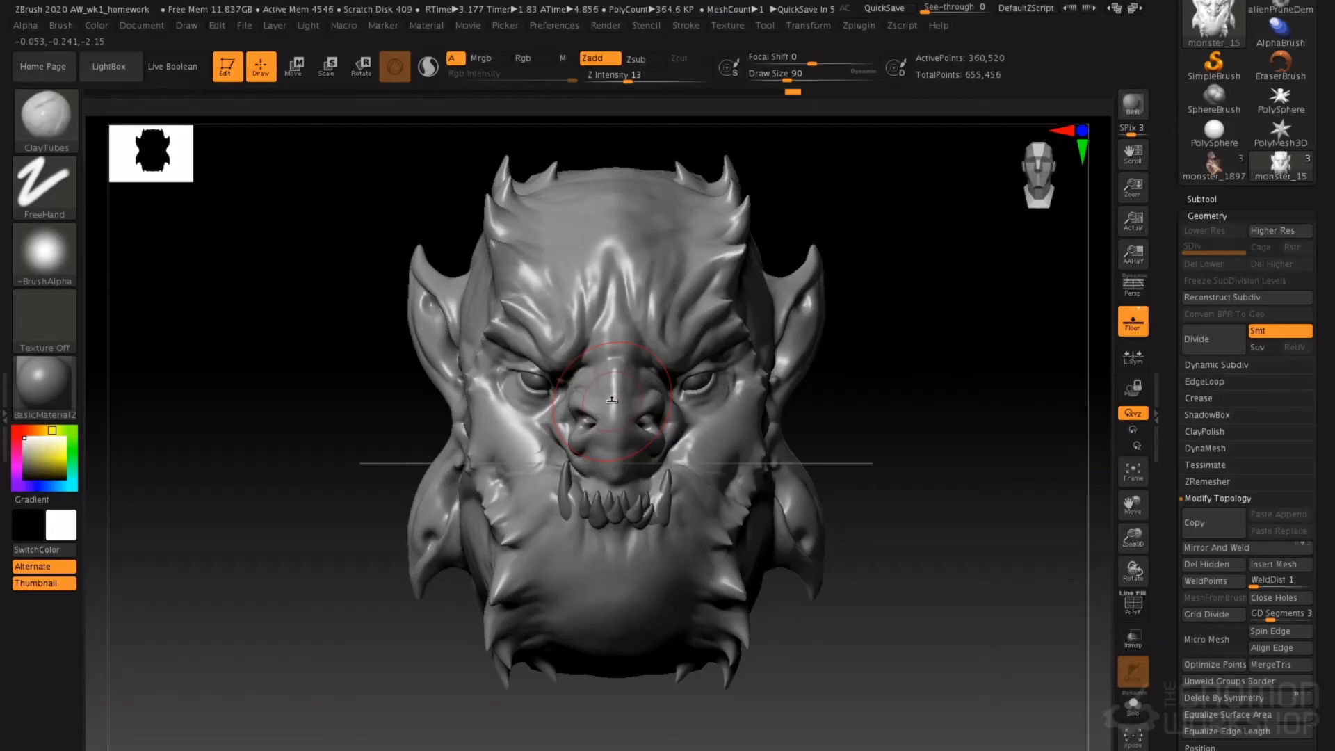
- Check the reworked head from a slight angle, and step back through the undo history to before the vertical mirror
key(ctrl)
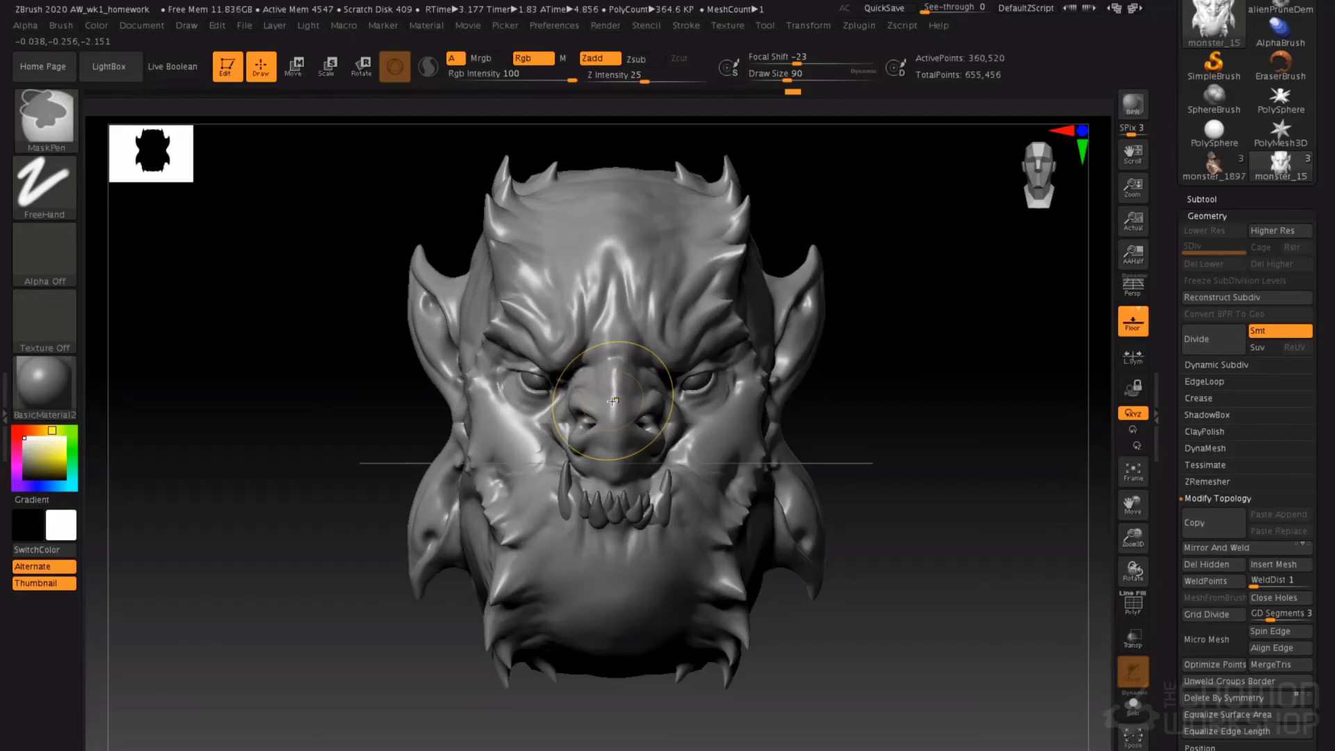
drag(1004, 408, 956, 409)
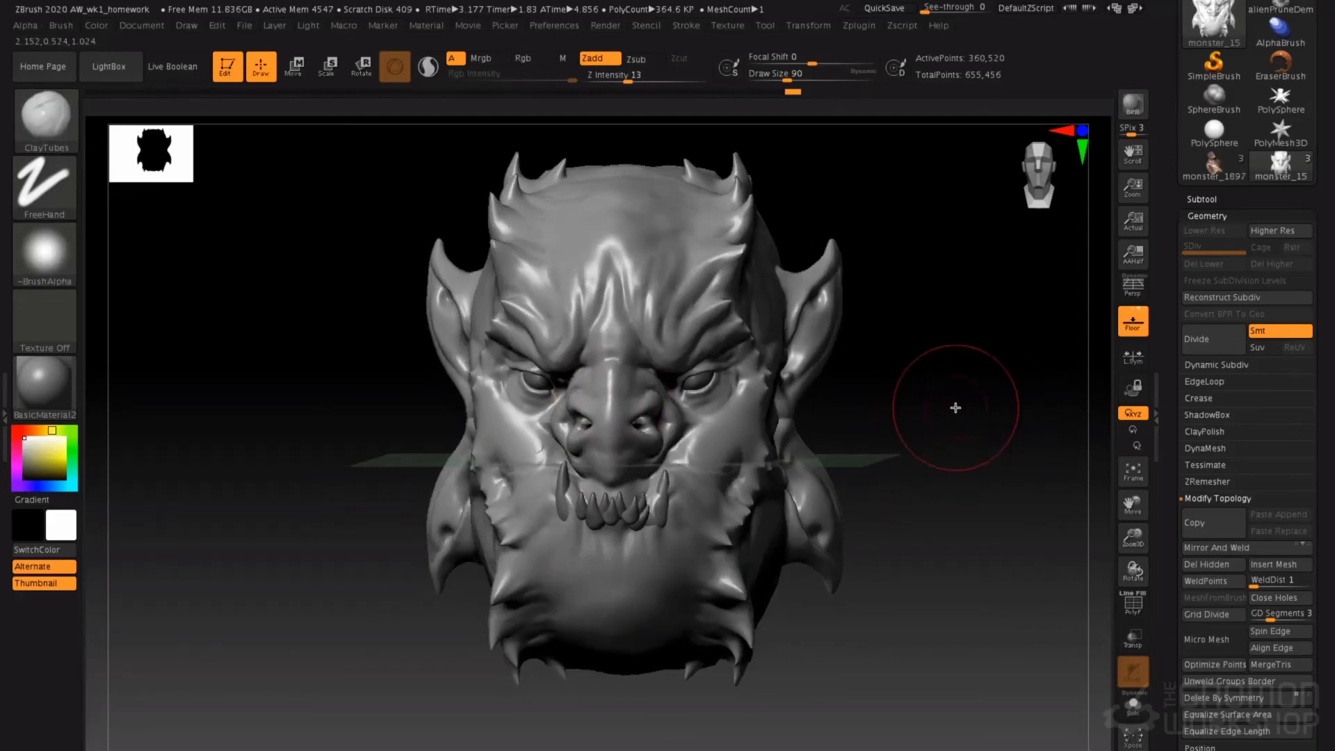
key(ctrl)
click(727, 91)
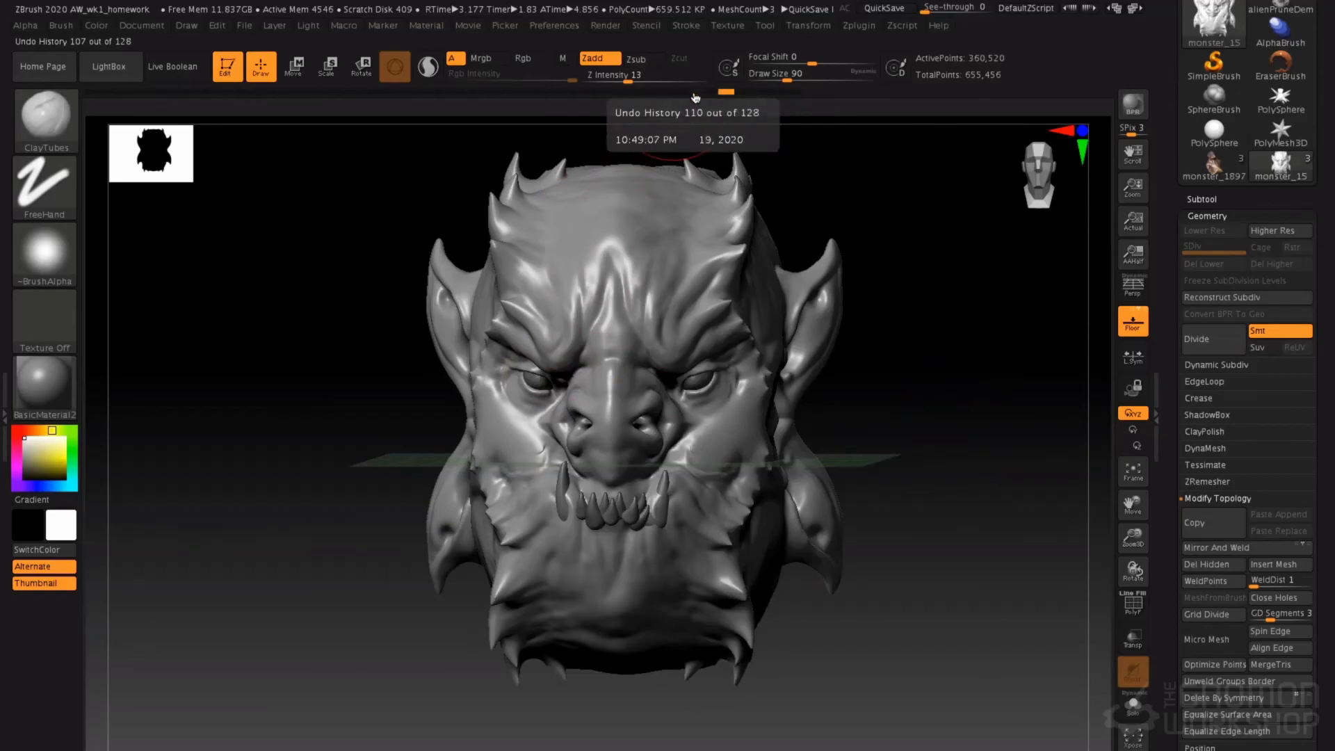
click(659, 91)
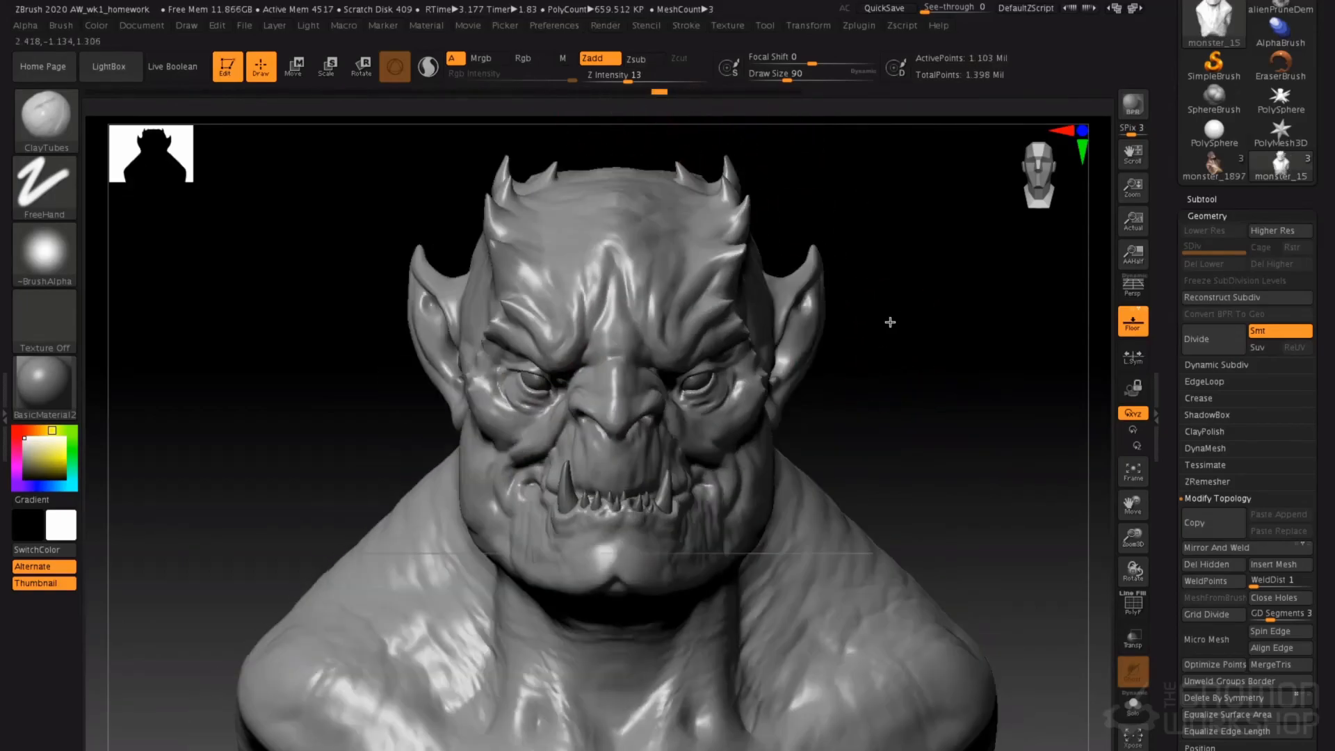